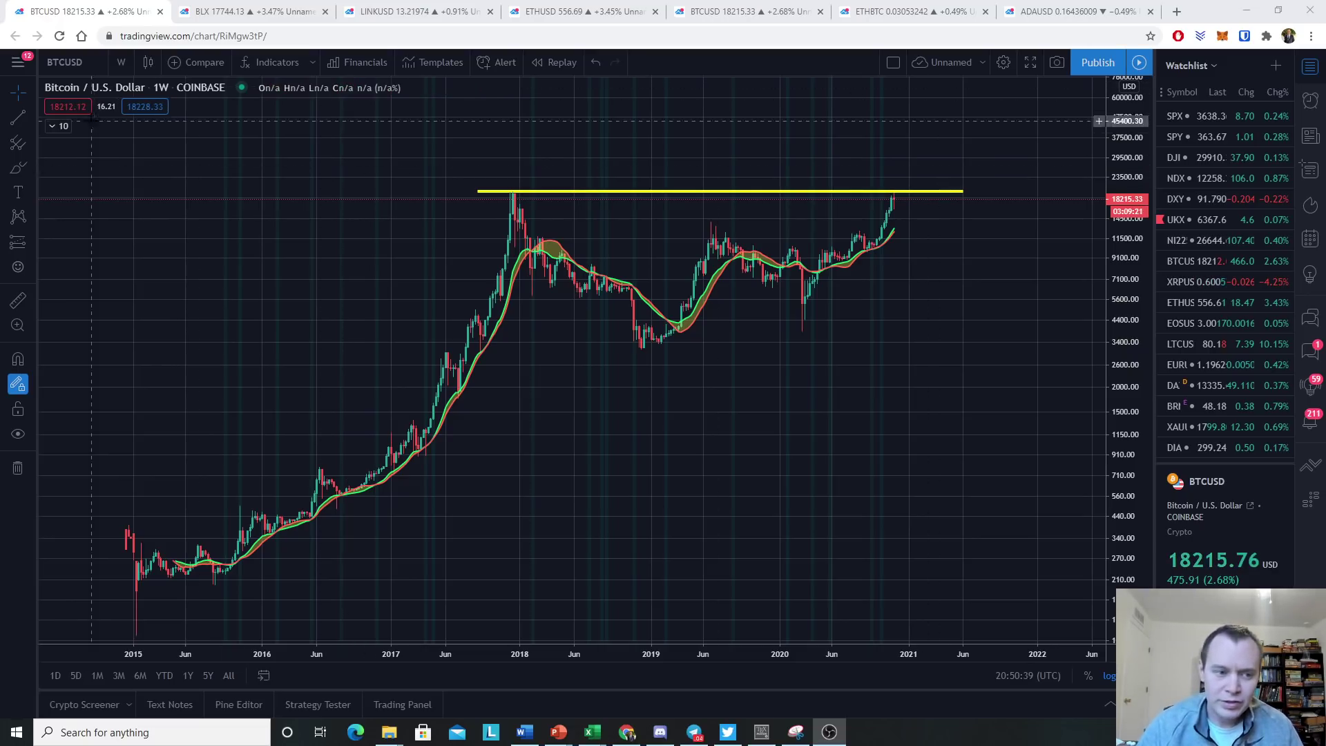
Unhide the purple and cyan moving averages on the weekly Coinbase BTCUSD chart from the legend
{"action": "left_click", "coordinate": [65, 127]}
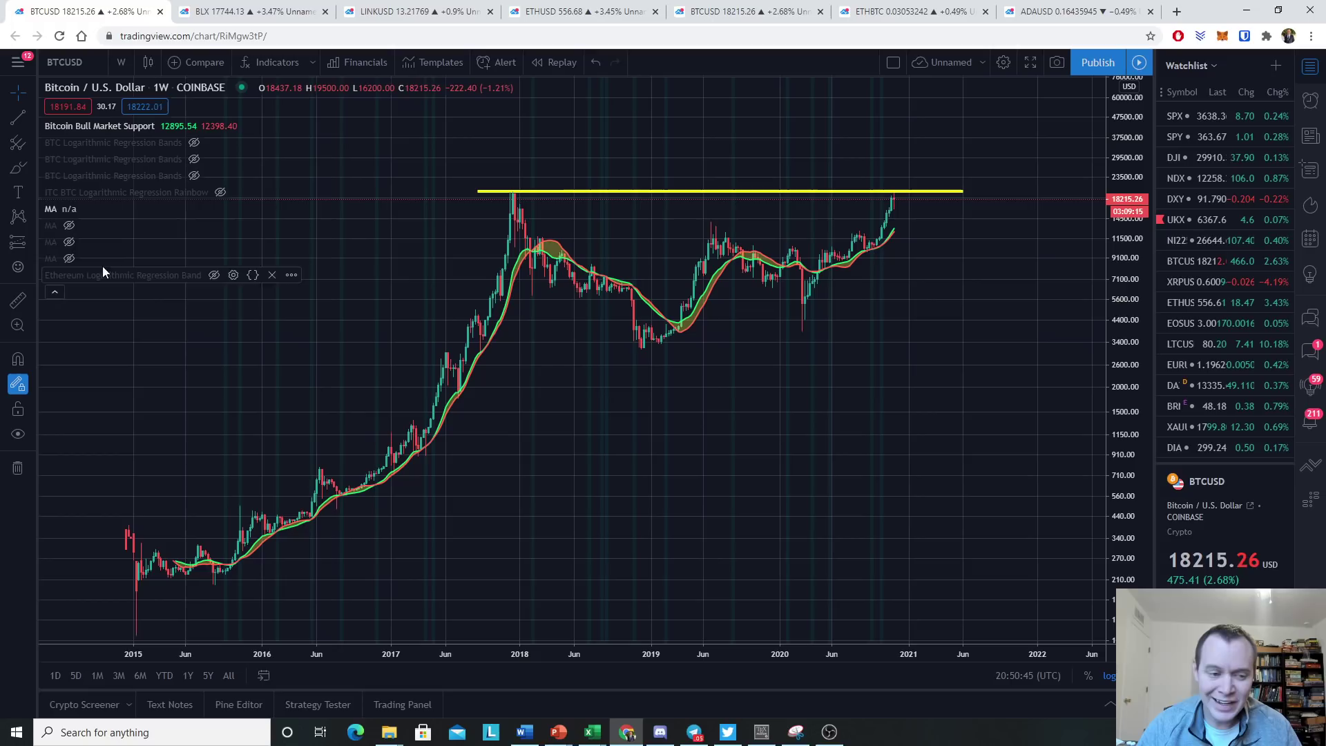
{"action": "left_click", "coordinate": [69, 242]}
{"action": "left_click", "coordinate": [69, 226]}
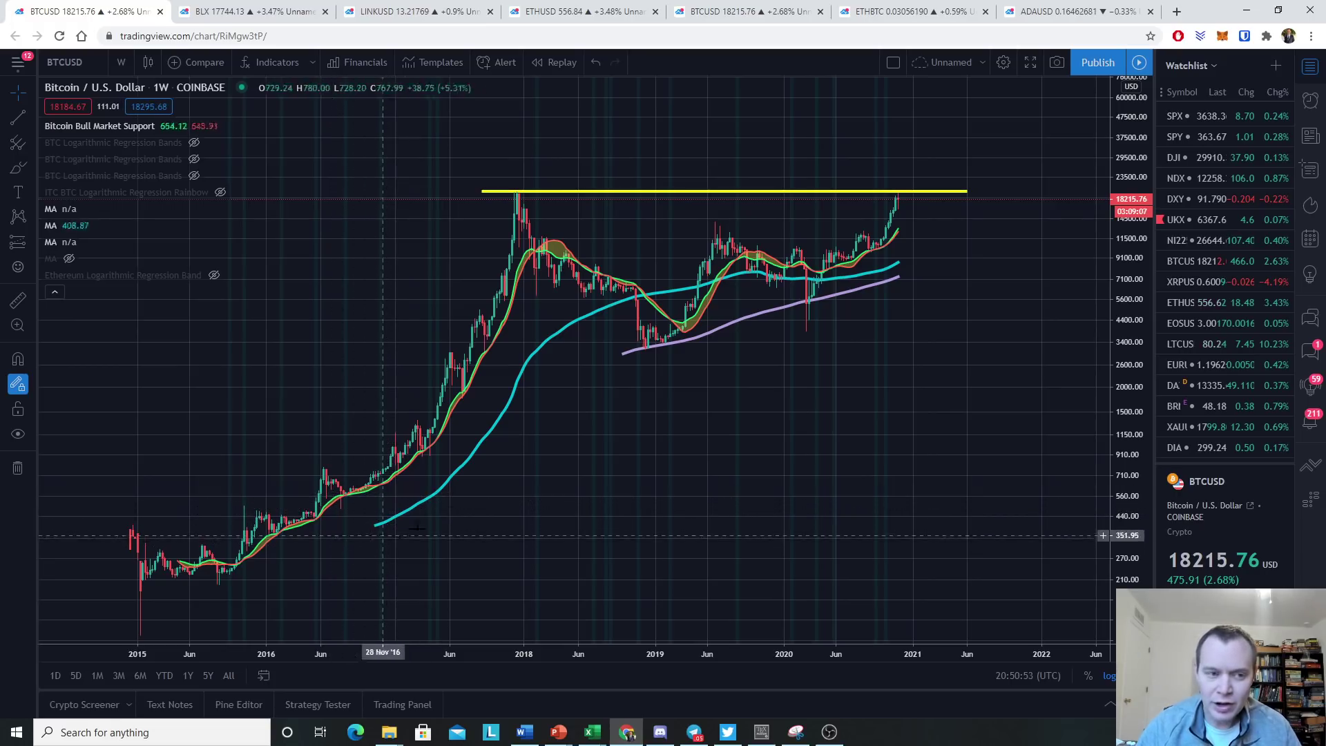
{"action": "left_click", "coordinate": [54, 291]}
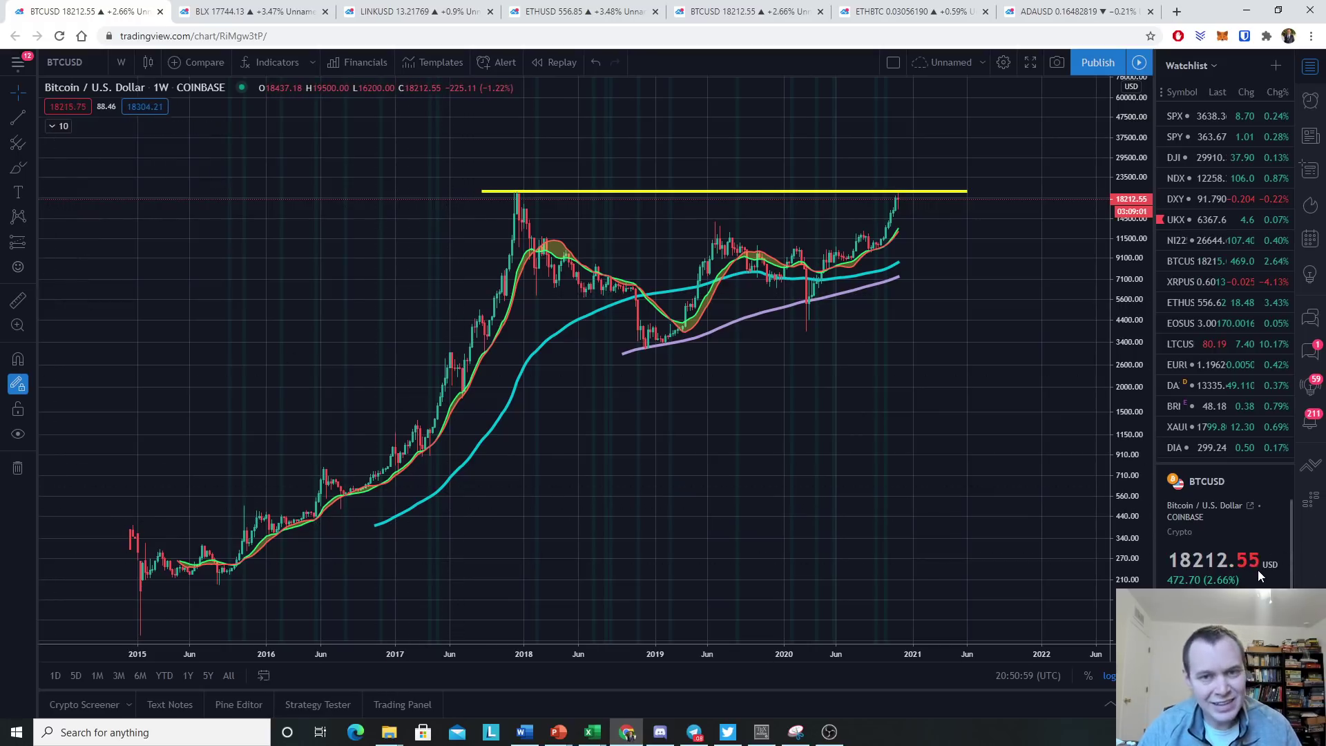
Switch to the weekly BLX Bitcoin chart tab and unhide its purple and cyan moving averages
{"action": "left_click", "coordinate": [223, 15]}
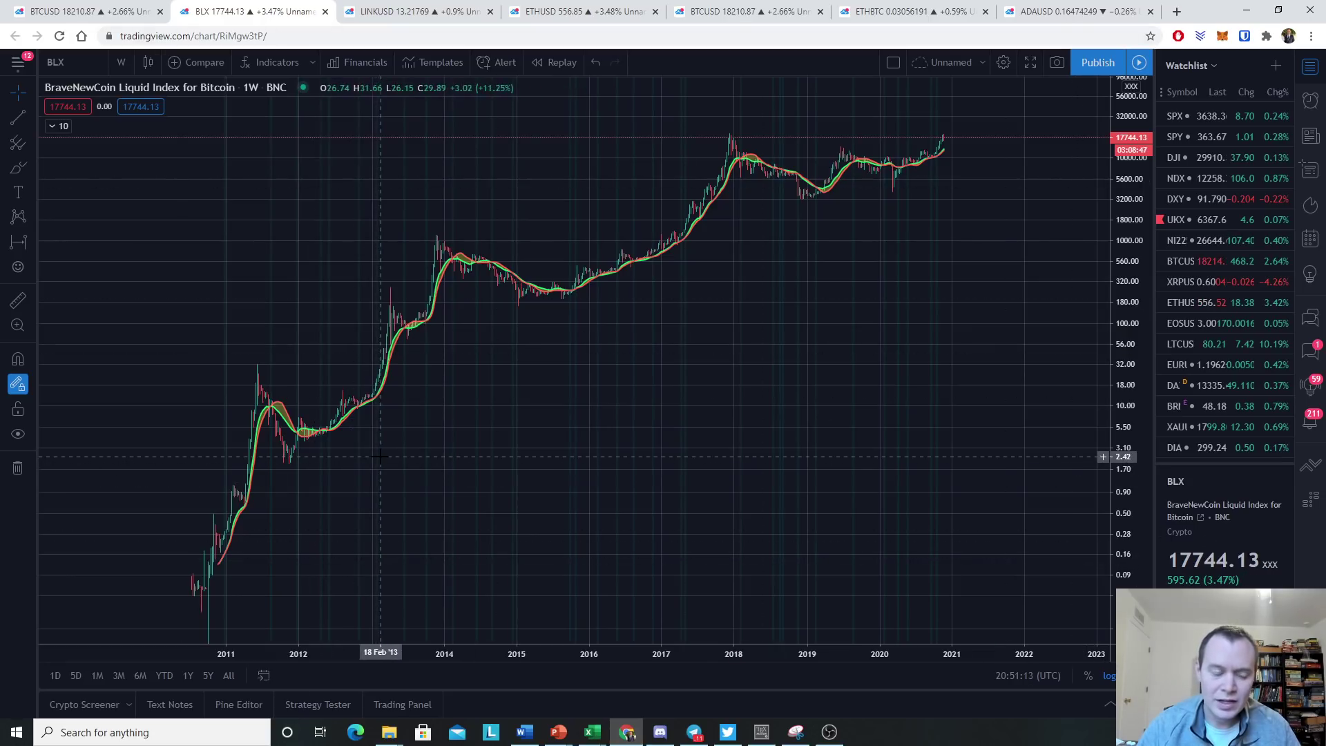
{"action": "left_click", "coordinate": [58, 127]}
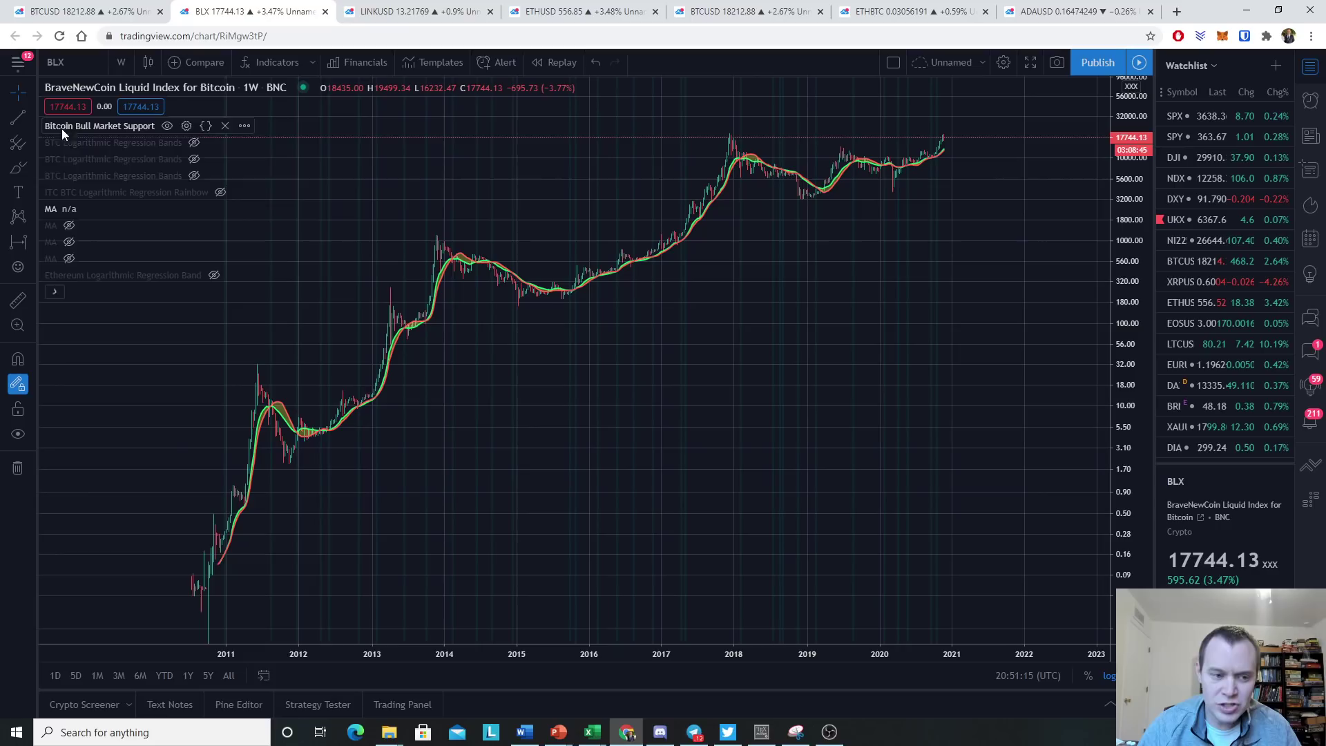
{"action": "left_click", "coordinate": [69, 243]}
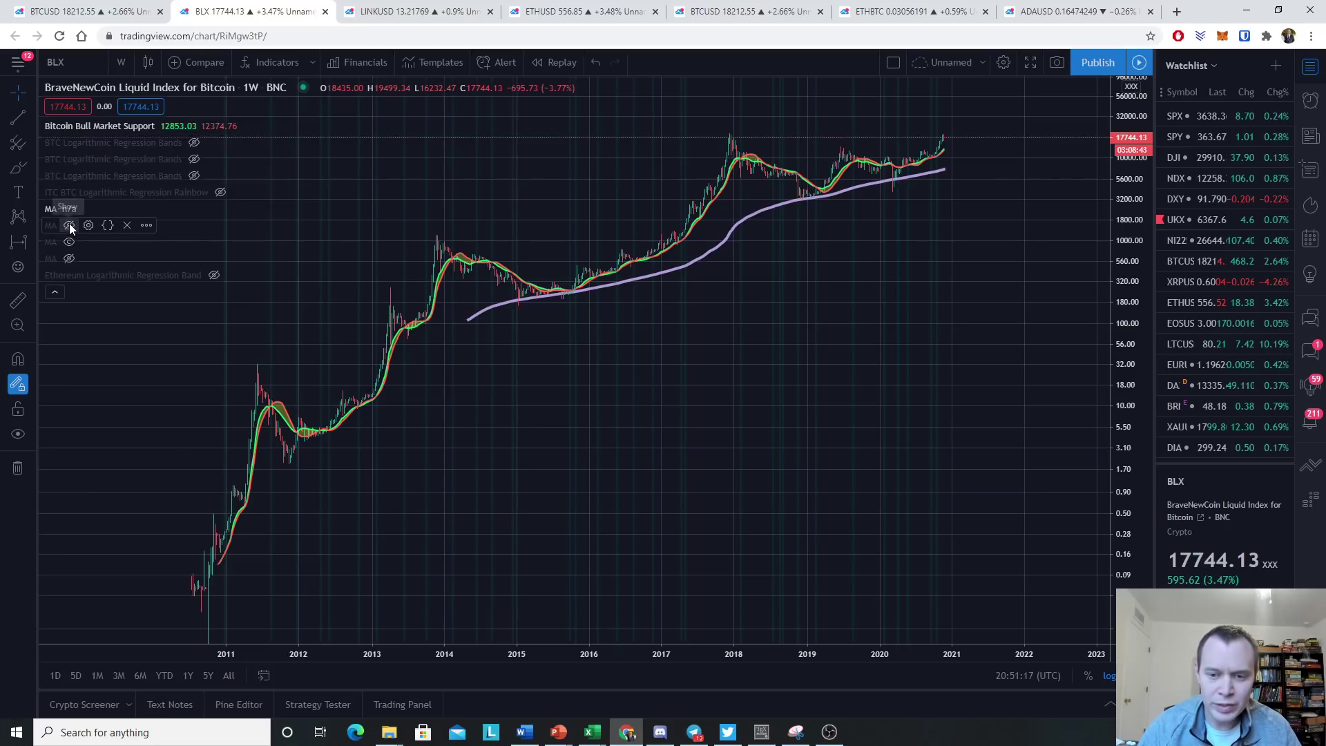
{"action": "left_click", "coordinate": [70, 226]}
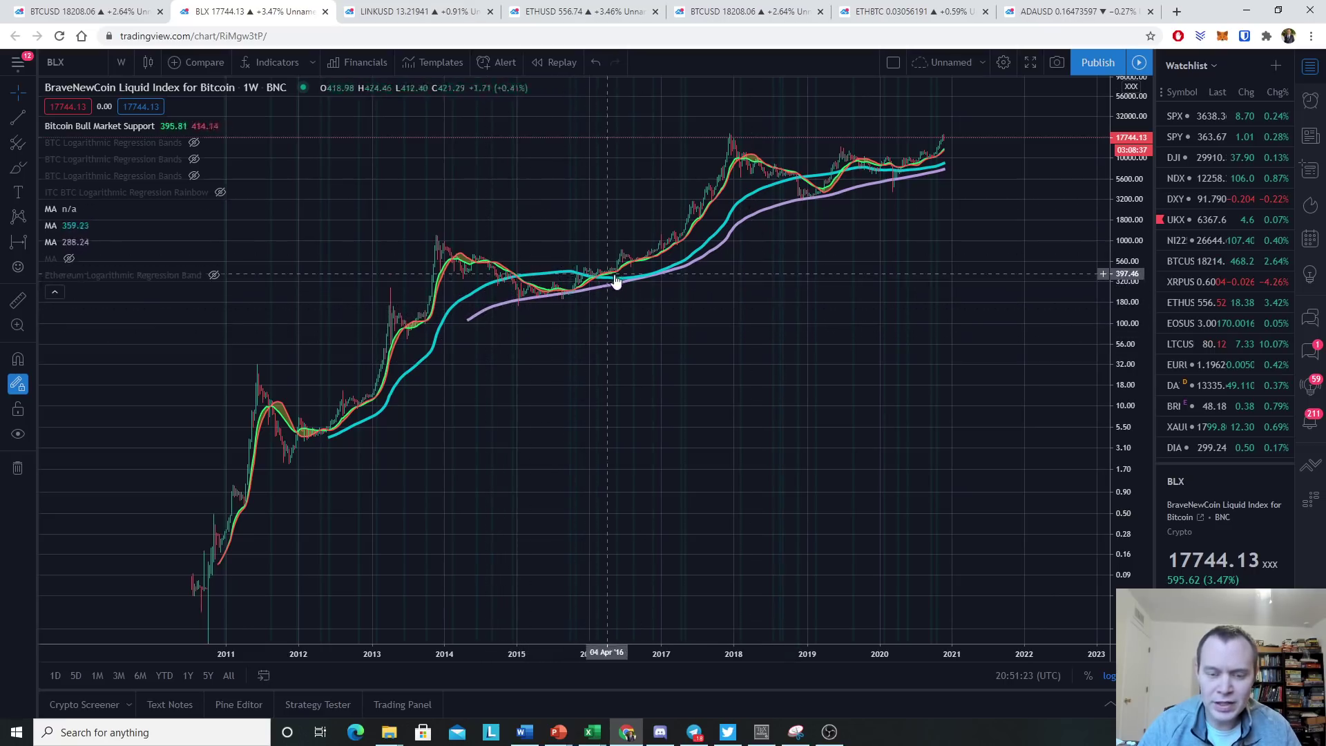
{"action": "left_click", "coordinate": [54, 291]}
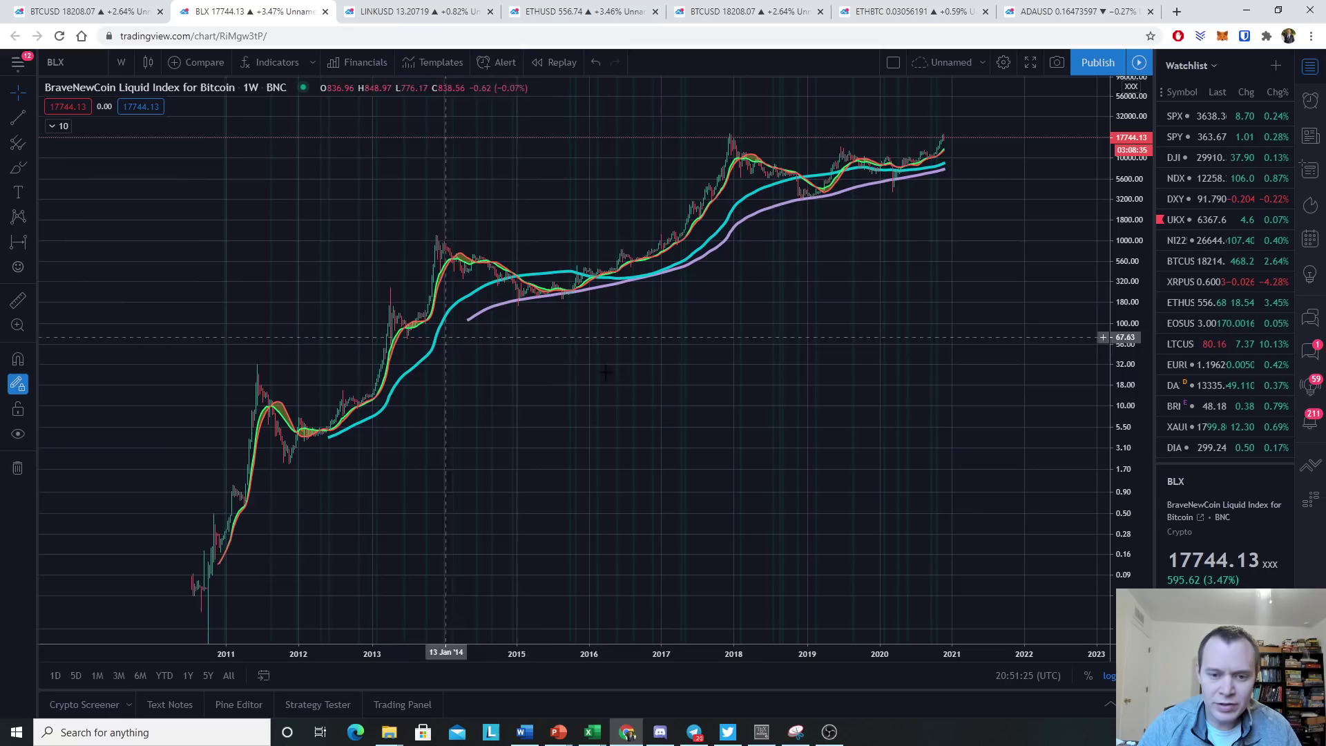
{"action": "scroll", "coordinate": [698, 391], "scroll_direction": "up", "scroll_amount": 5}
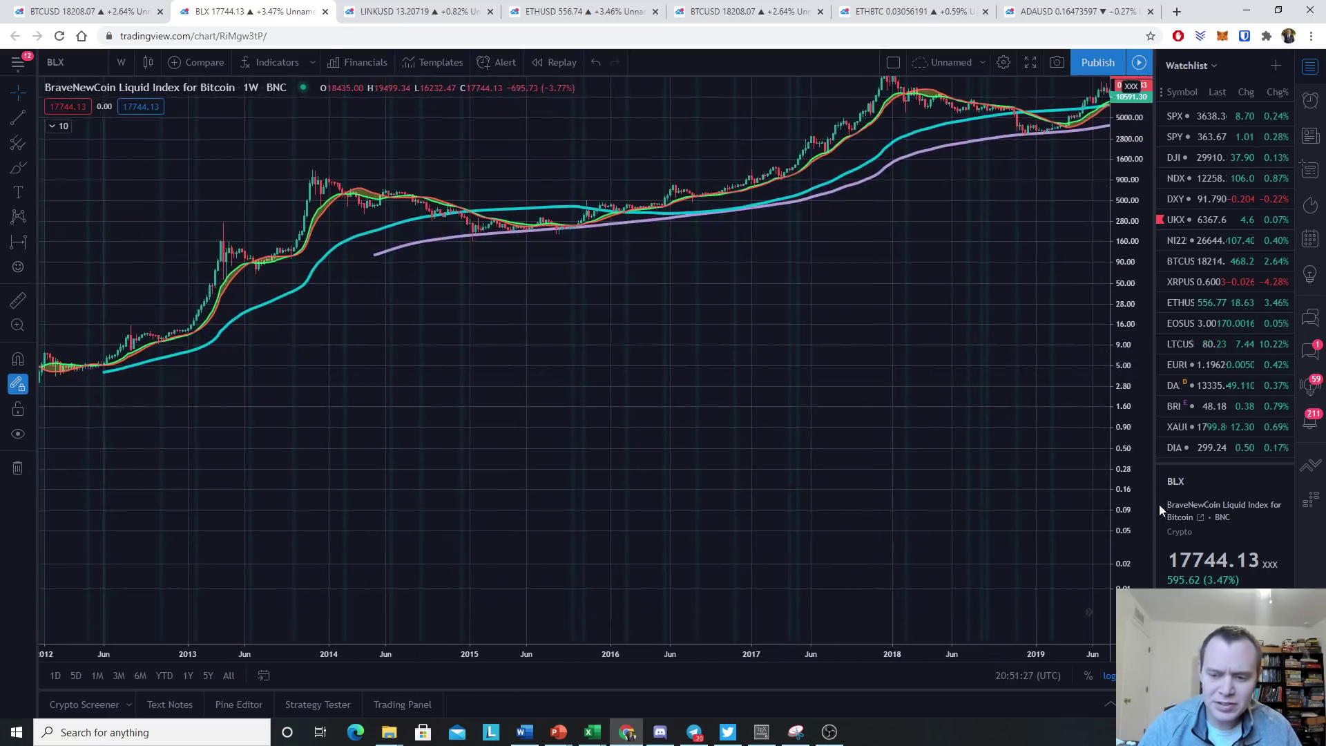
{"action": "left_click_drag", "start_coordinate": [828, 442], "coordinate": [528, 414]}
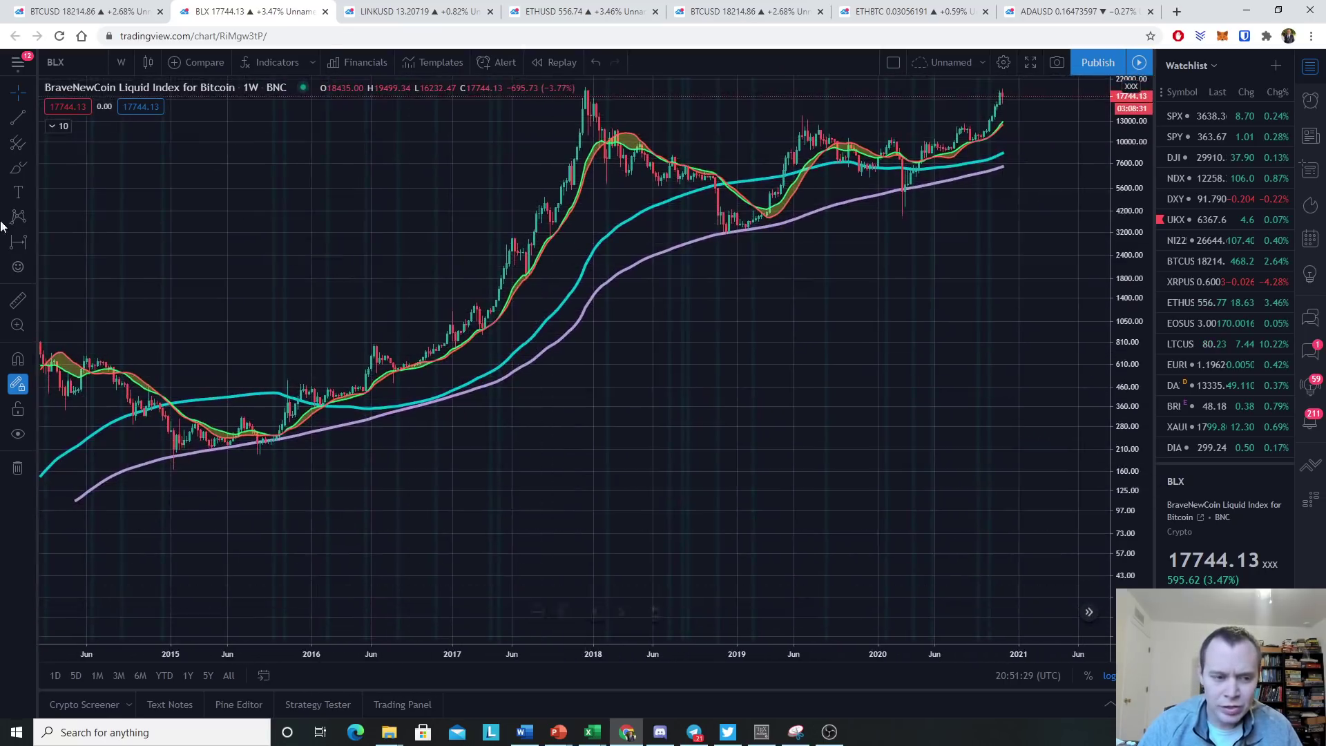
{"action": "left_click", "coordinate": [18, 168]}
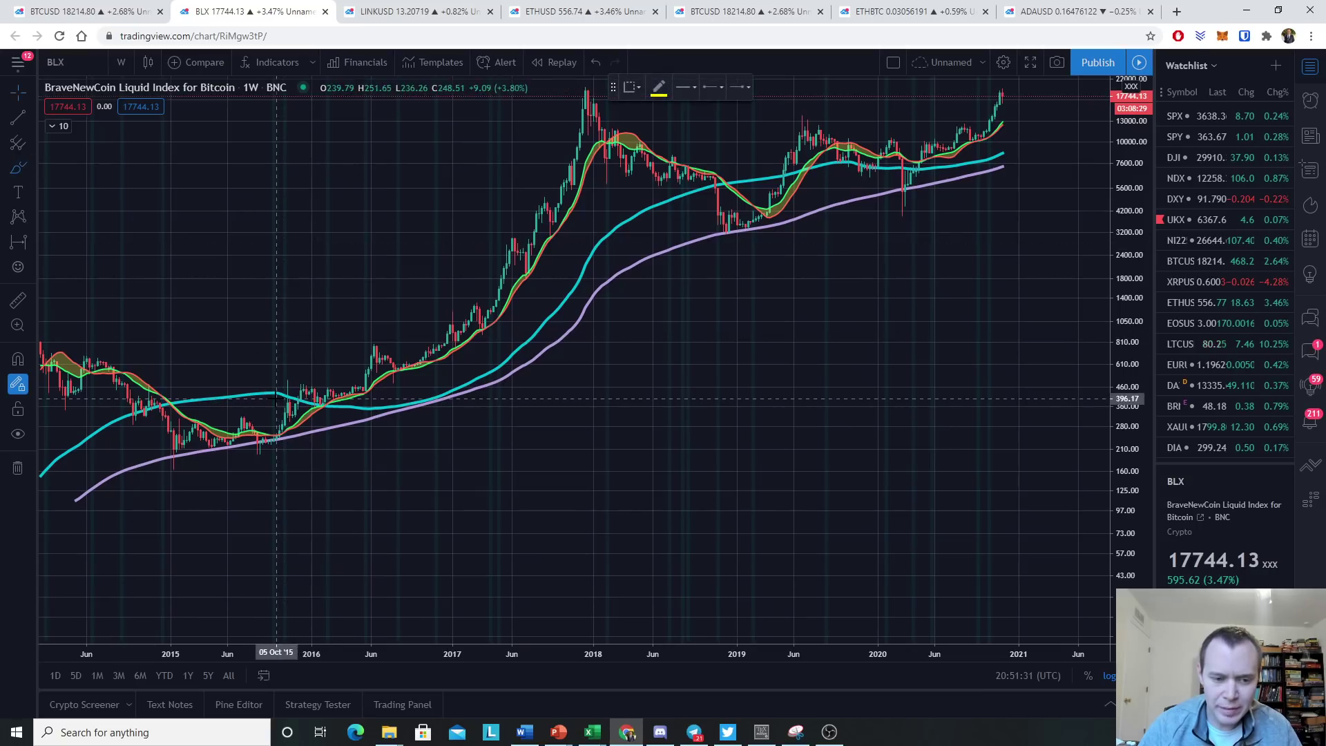
{"action": "mouse_move", "coordinate": [276, 399]}
{"action": "left_mouse_down"}
{"action": "mouse_move", "coordinate": [394, 408]}
{"action": "mouse_move", "coordinate": [465, 388]}
{"action": "mouse_move", "coordinate": [510, 339]}
{"action": "left_mouse_up"}
{"action": "key", "text": "ctrl+z"}
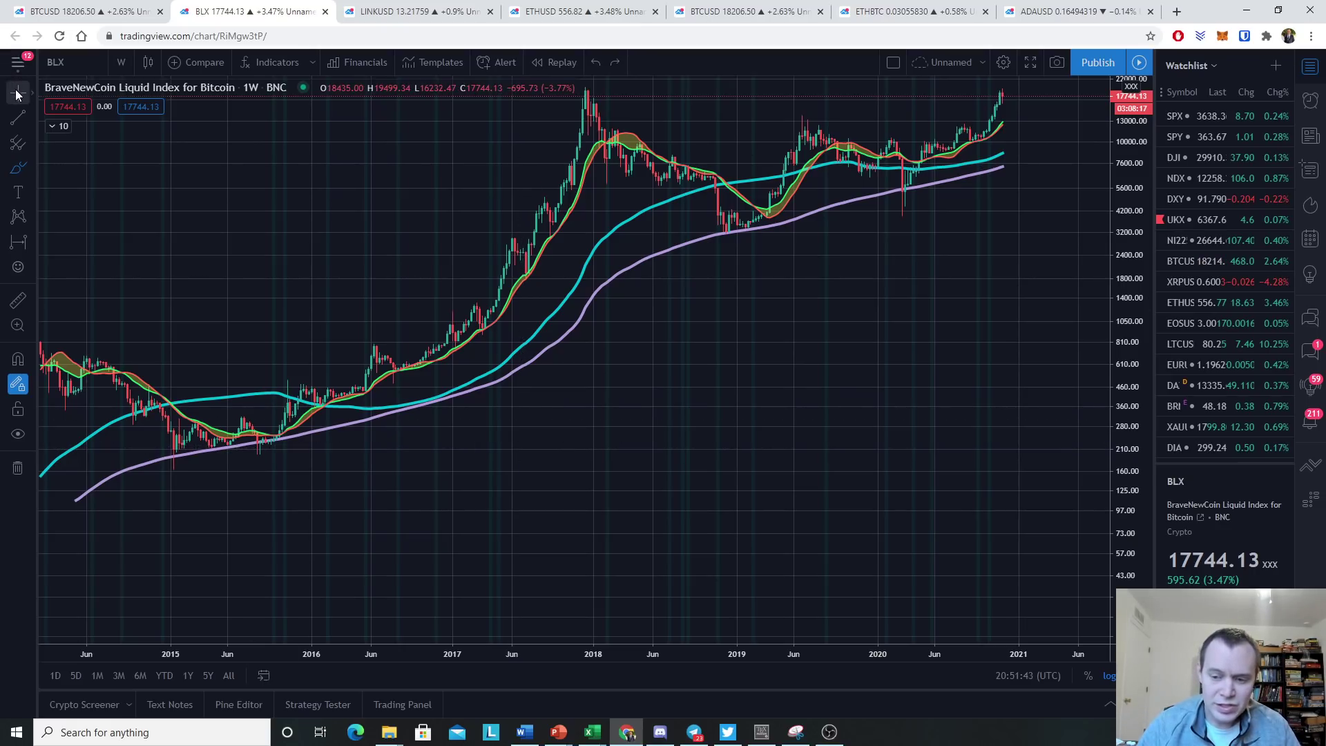
{"action": "left_click_drag", "start_coordinate": [805, 322], "coordinate": [462, 516]}
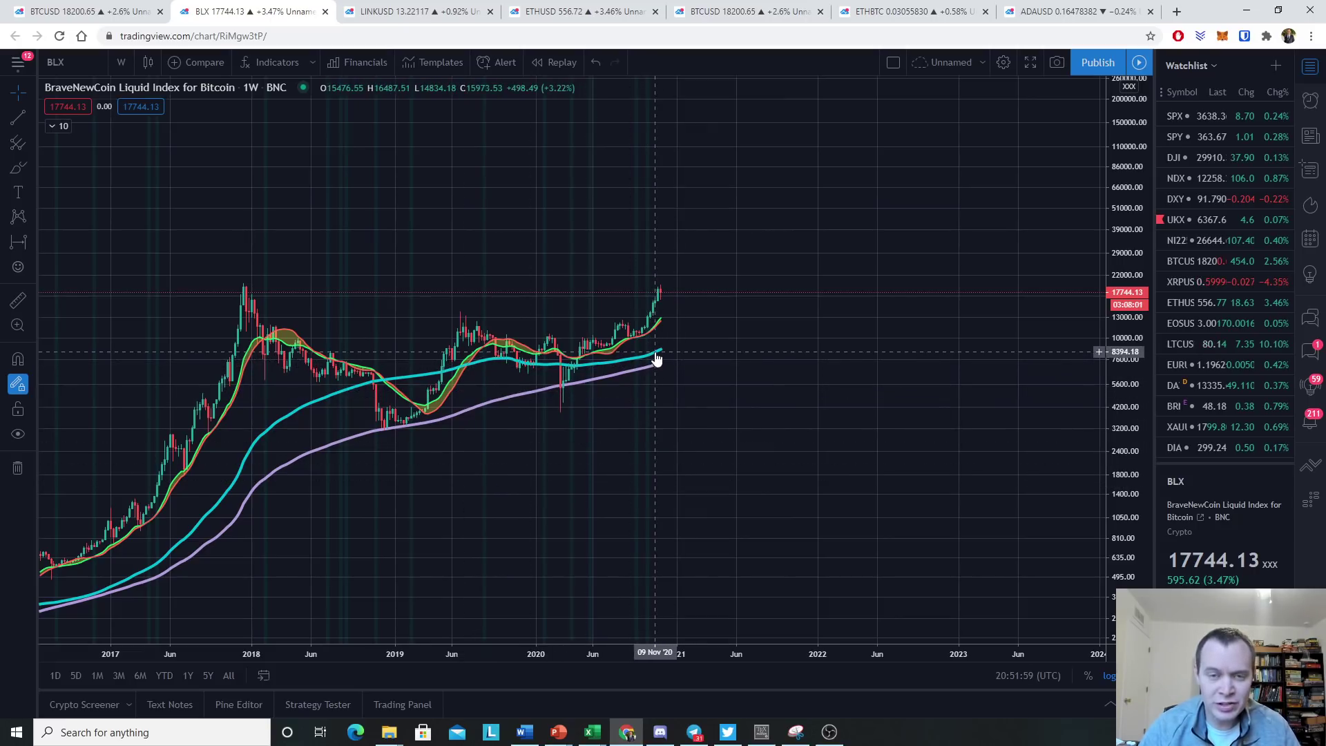
{"action": "left_click_drag", "start_coordinate": [443, 359], "coordinate": [894, 443]}
{"action": "scroll", "coordinate": [727, 364], "scroll_direction": "down", "scroll_amount": 5}
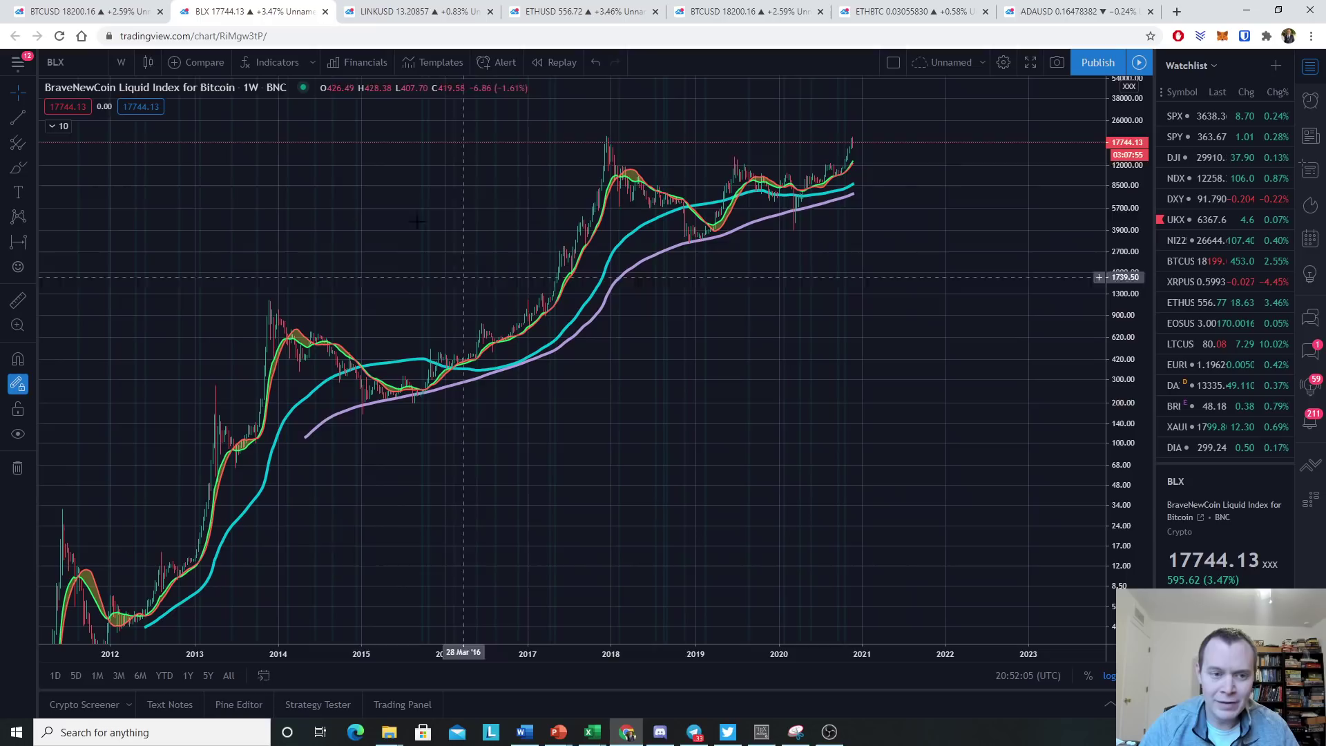
Add the Moving Average Division script from My scripts as a lower pane and enlarge that pane
{"action": "left_click", "coordinate": [279, 63]}
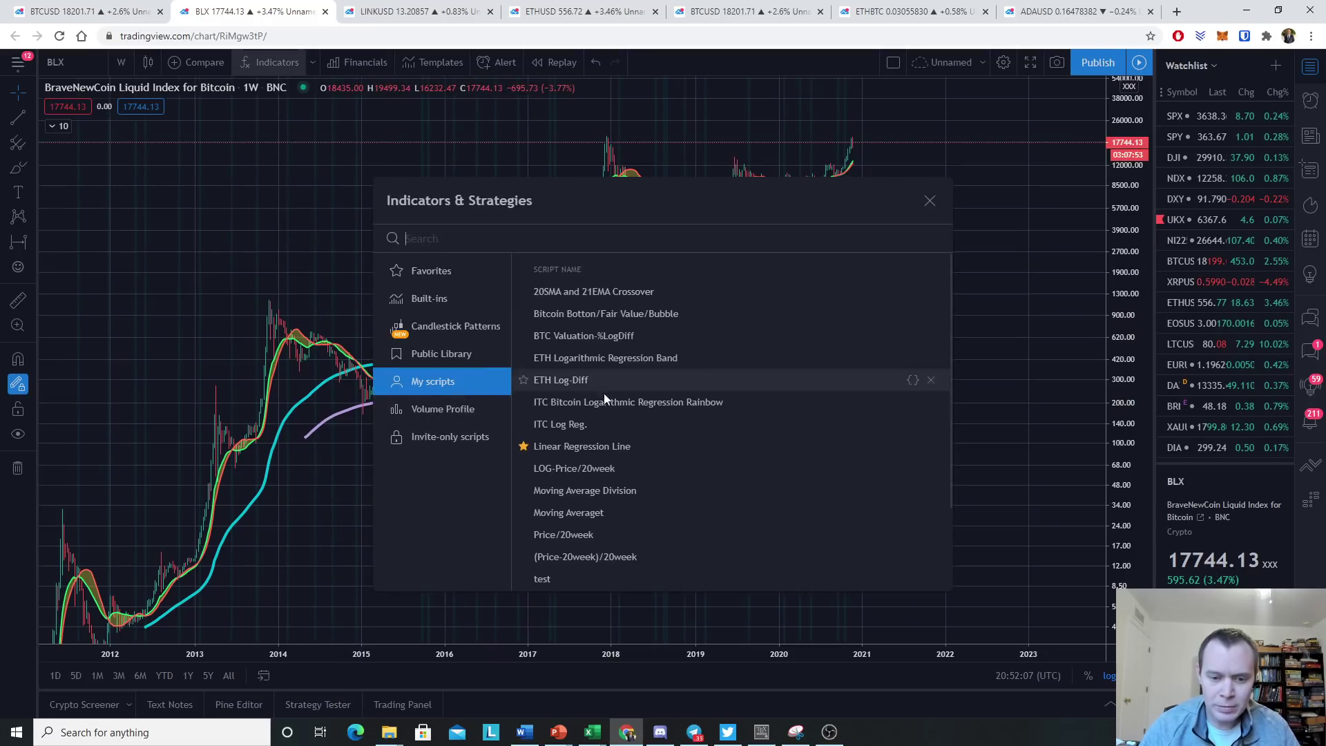
{"action": "left_click", "coordinate": [634, 490]}
{"action": "left_click", "coordinate": [930, 201]}
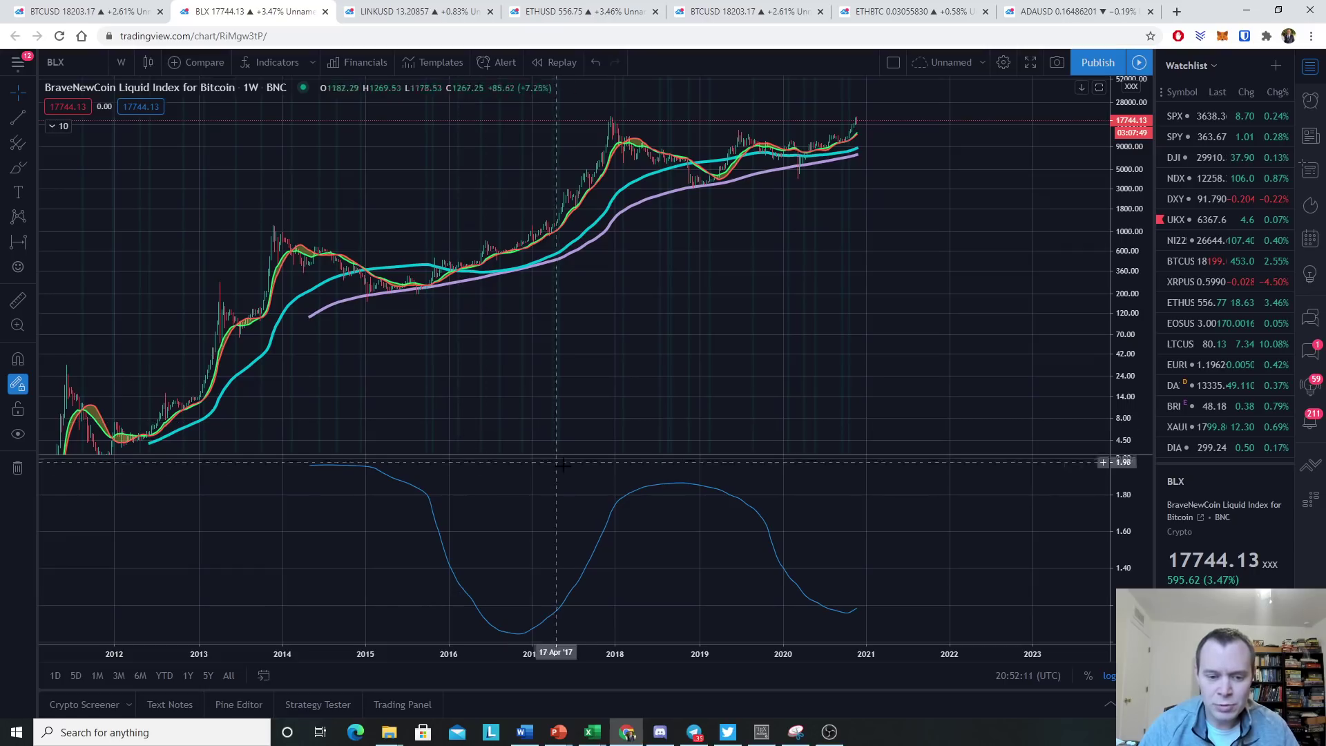
{"action": "left_click_drag", "start_coordinate": [564, 457], "coordinate": [380, 355]}
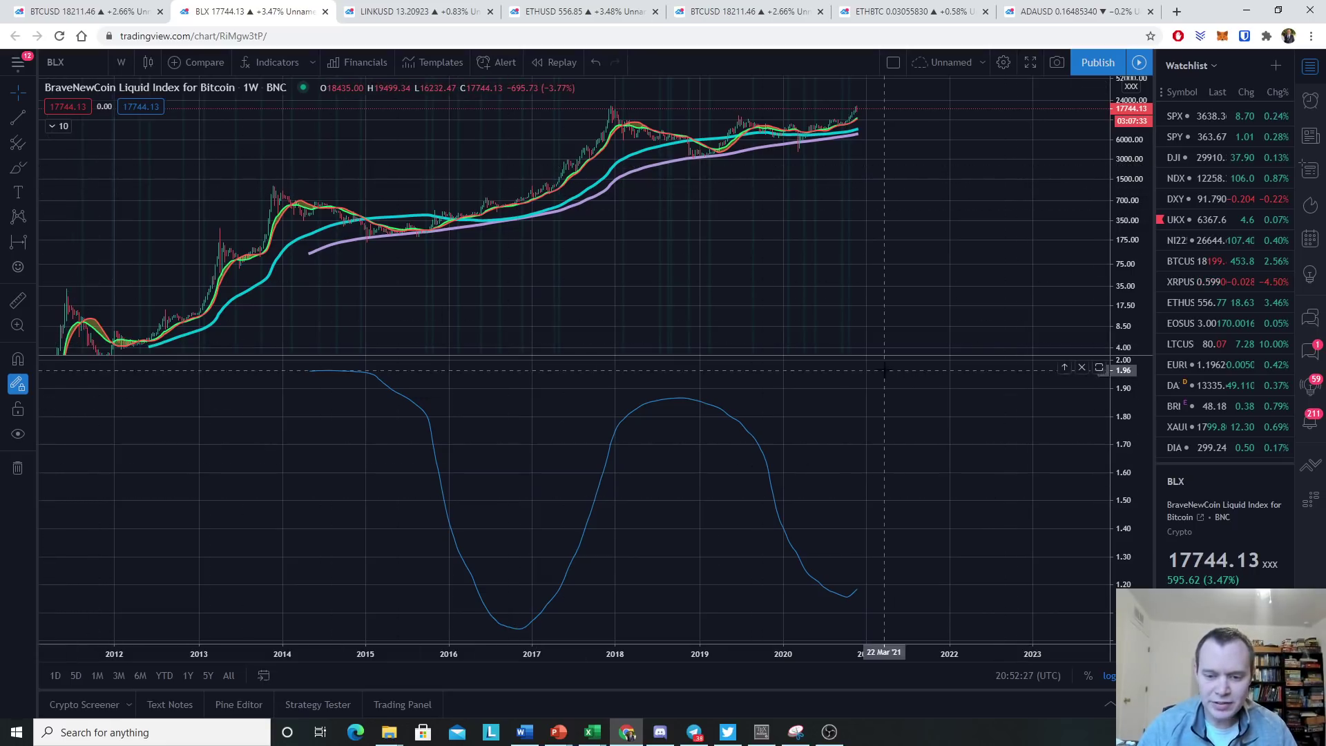
{"action": "left_click_drag", "start_coordinate": [881, 350], "coordinate": [386, 316]}
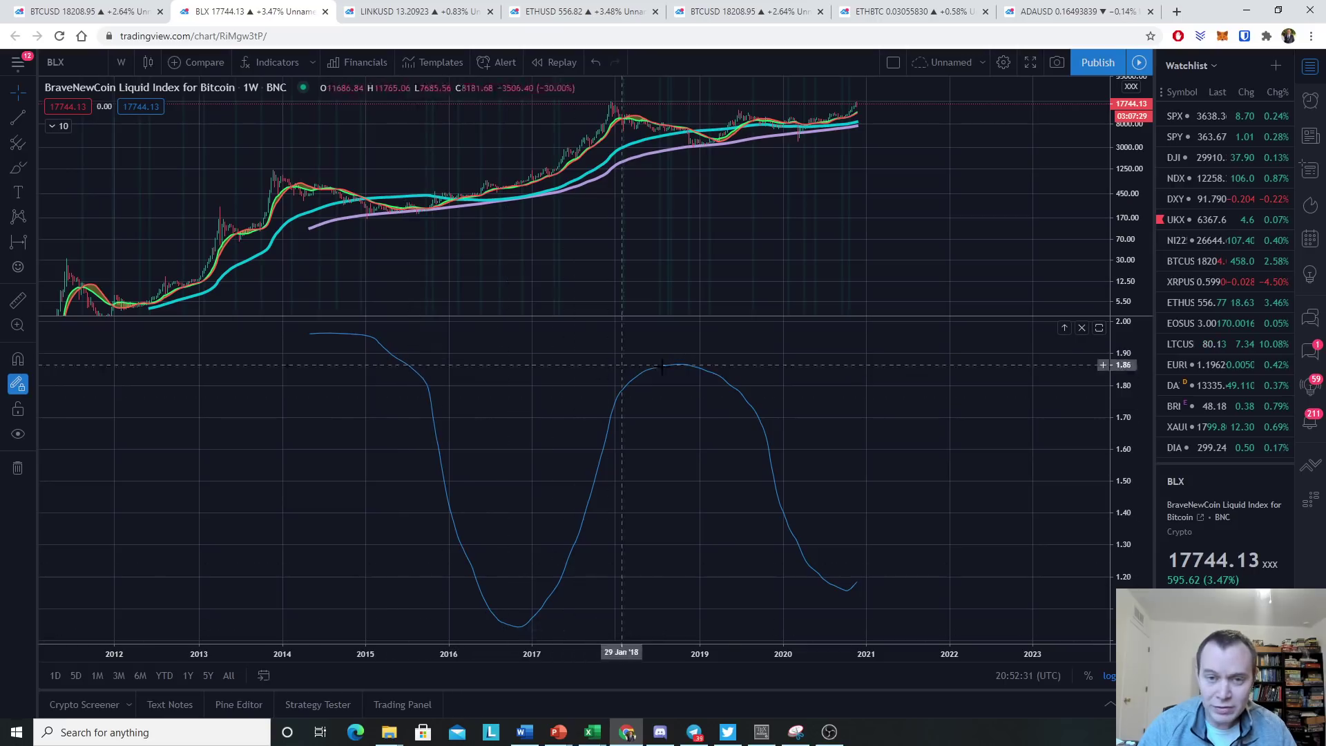
Draw upper and lower yellow trend lines from 2014 to 2023 bounding the oscillator, adjusting their endpoints
{"action": "left_click", "coordinate": [17, 117]}
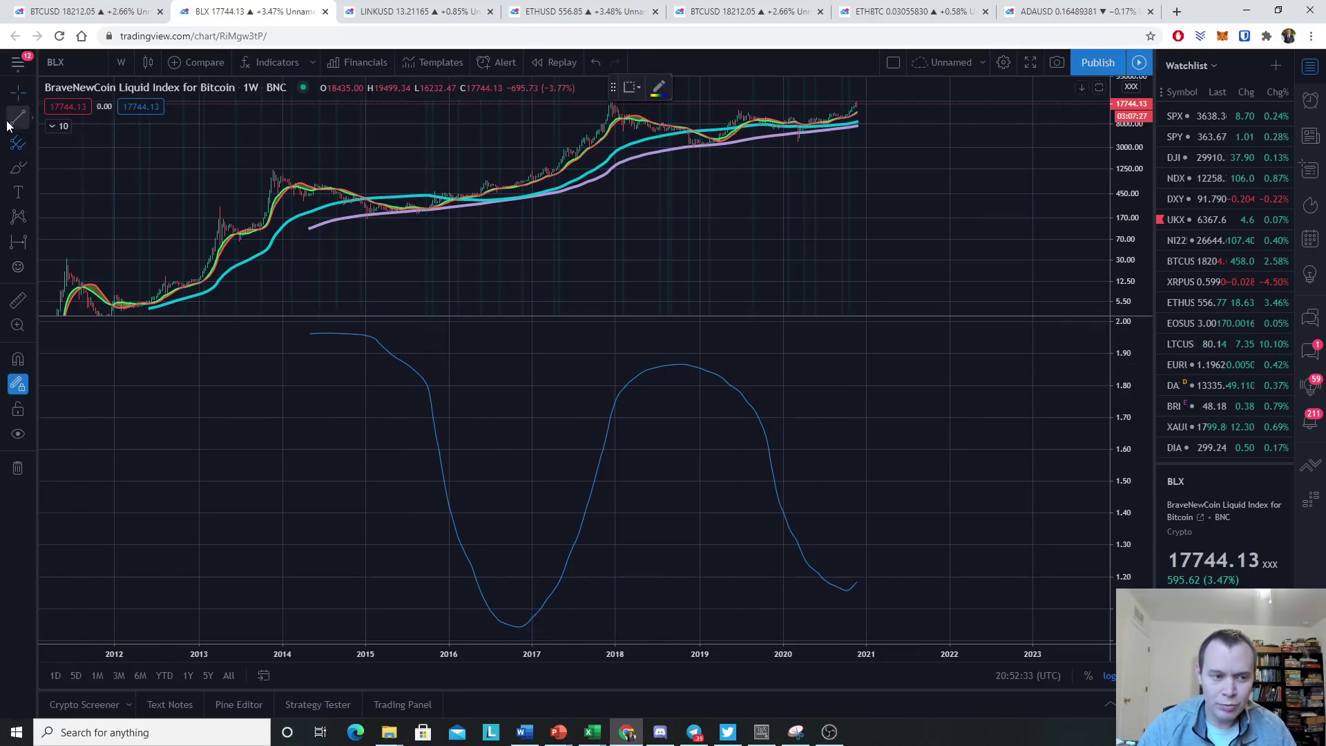
{"action": "left_click", "coordinate": [318, 332]}
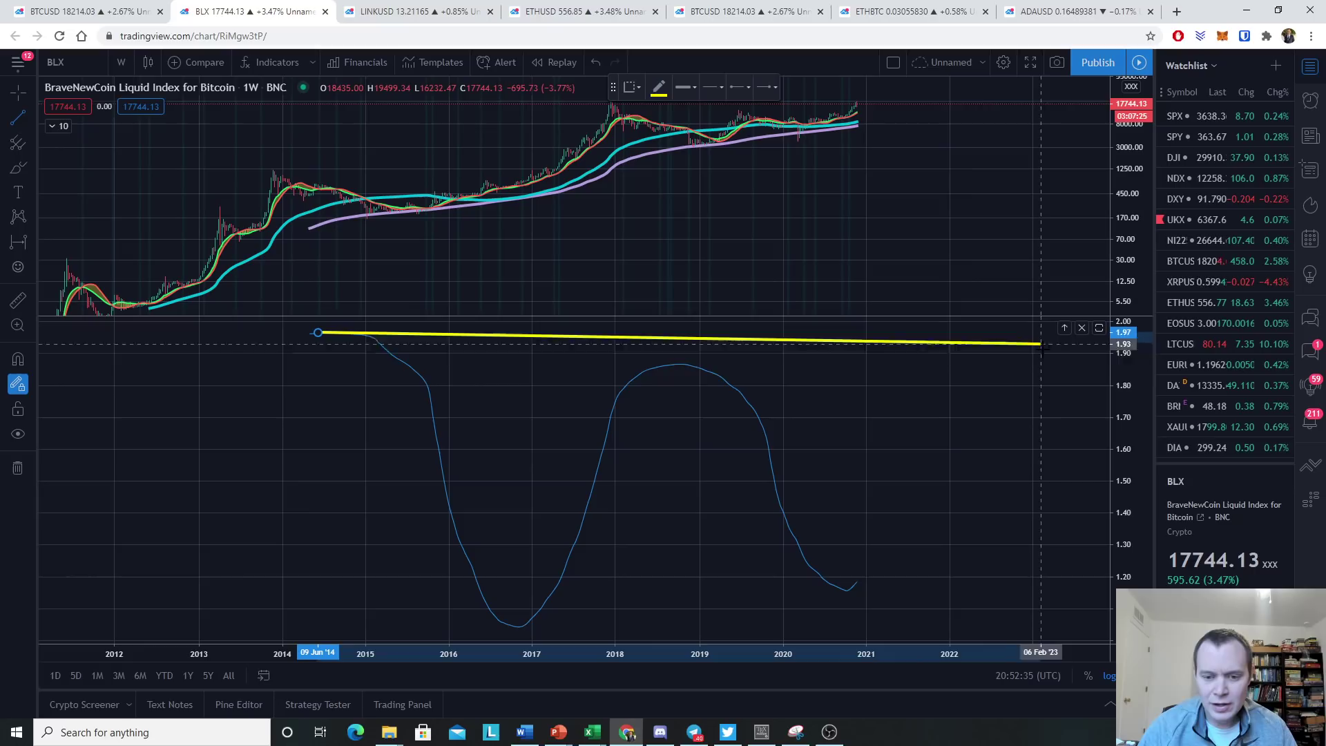
{"action": "left_click", "coordinate": [1080, 395]}
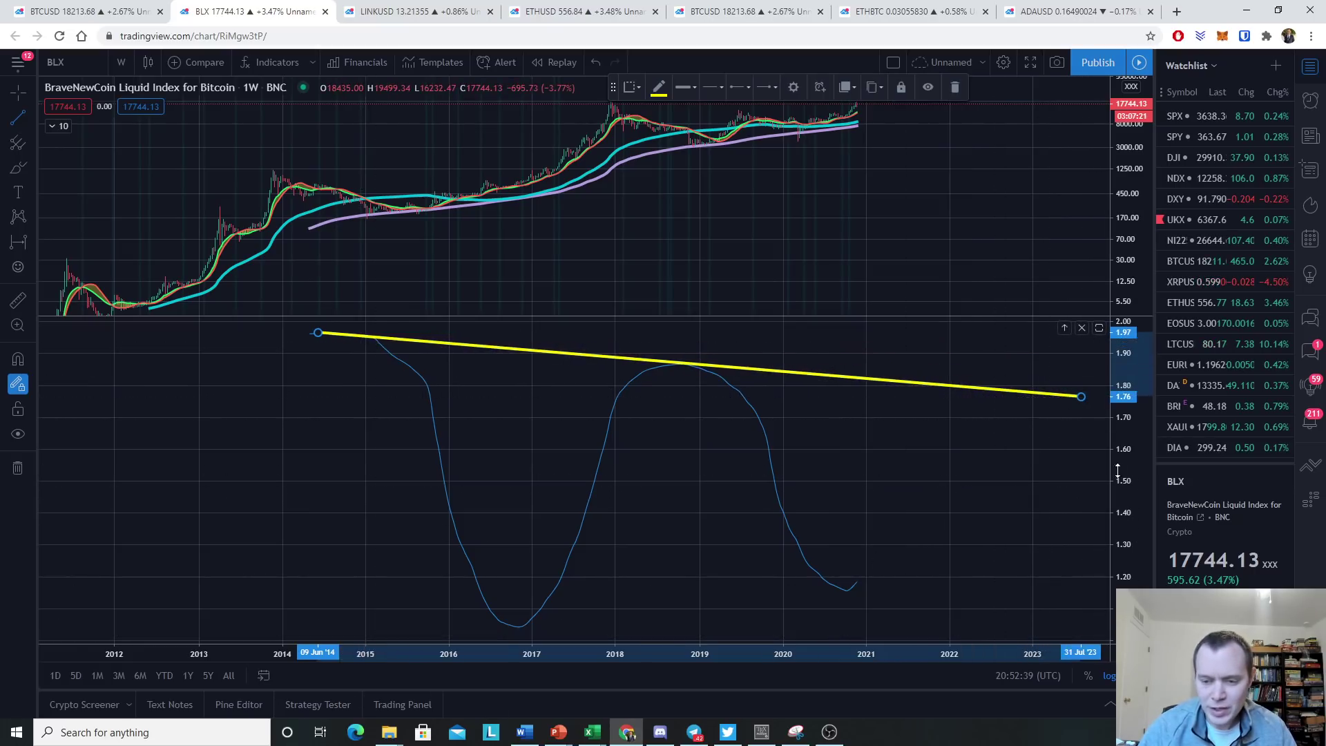
{"action": "left_click", "coordinate": [327, 622]}
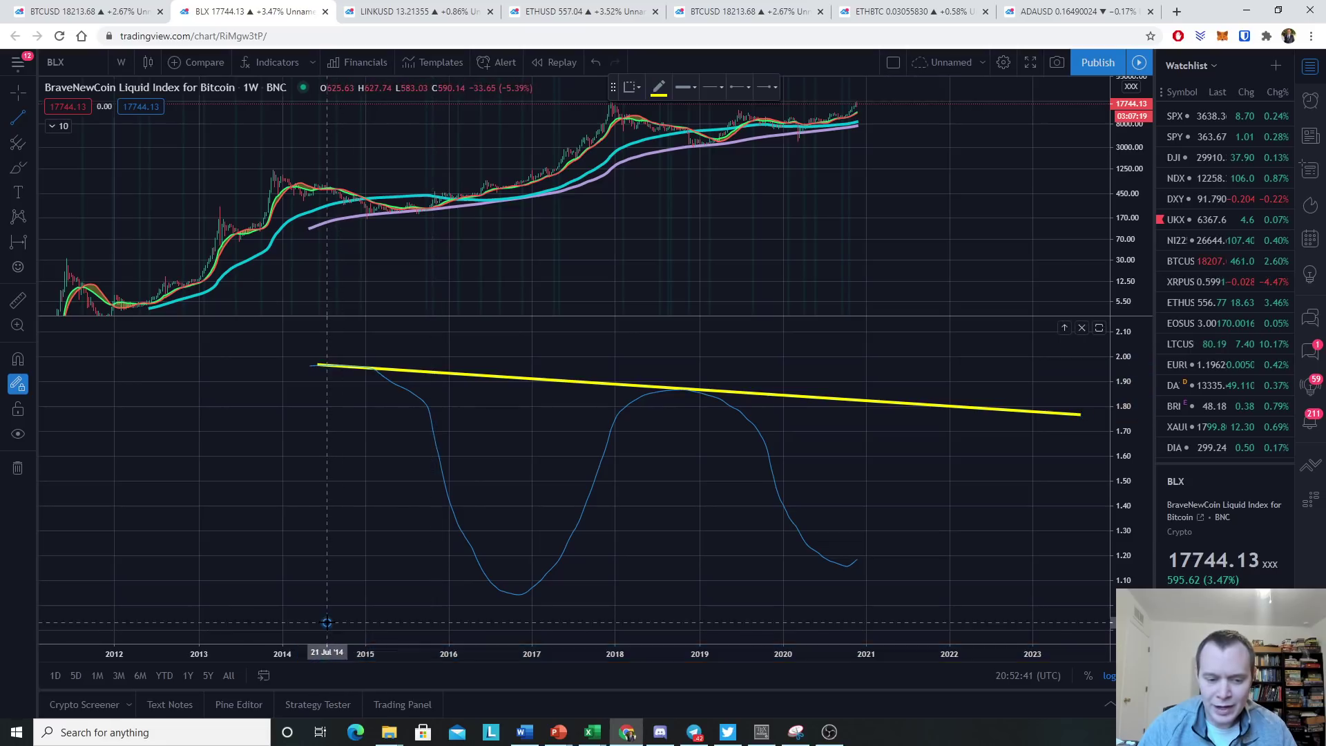
{"action": "left_click", "coordinate": [1083, 540]}
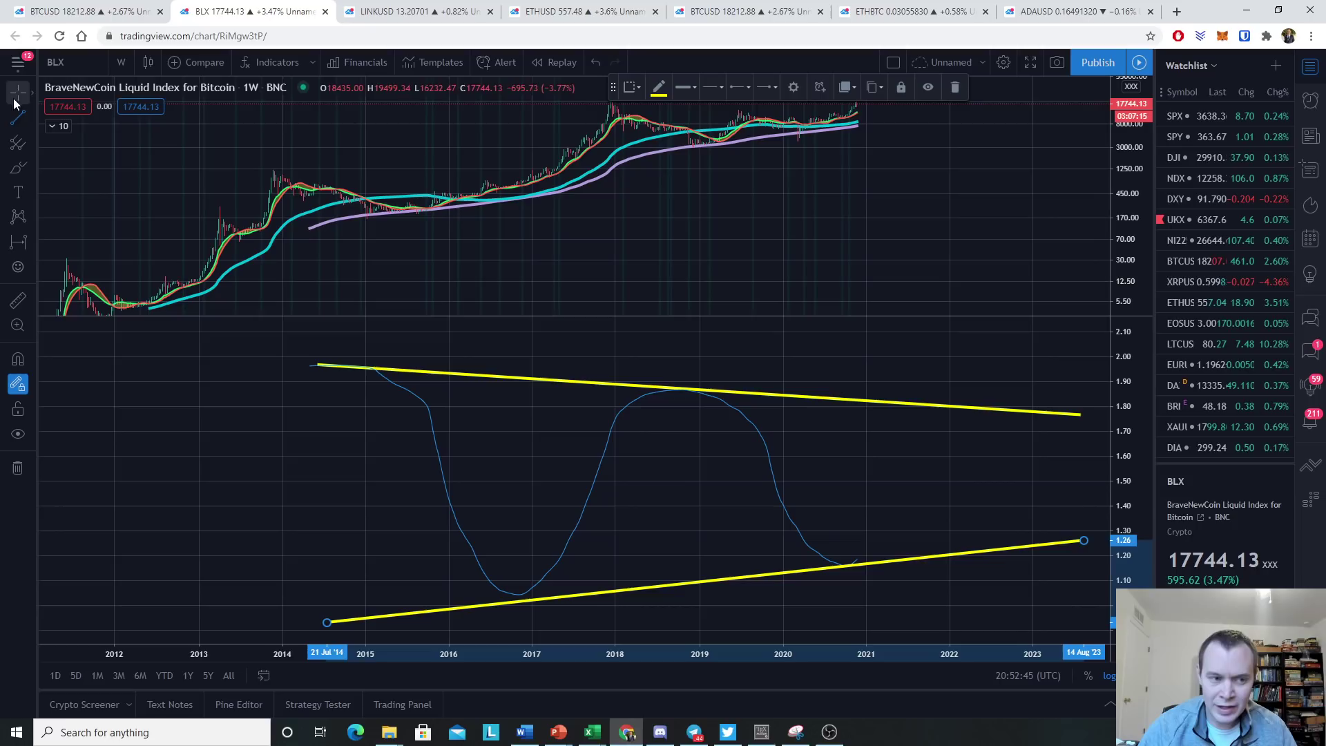
{"action": "left_click_drag", "start_coordinate": [326, 622], "coordinate": [327, 613]}
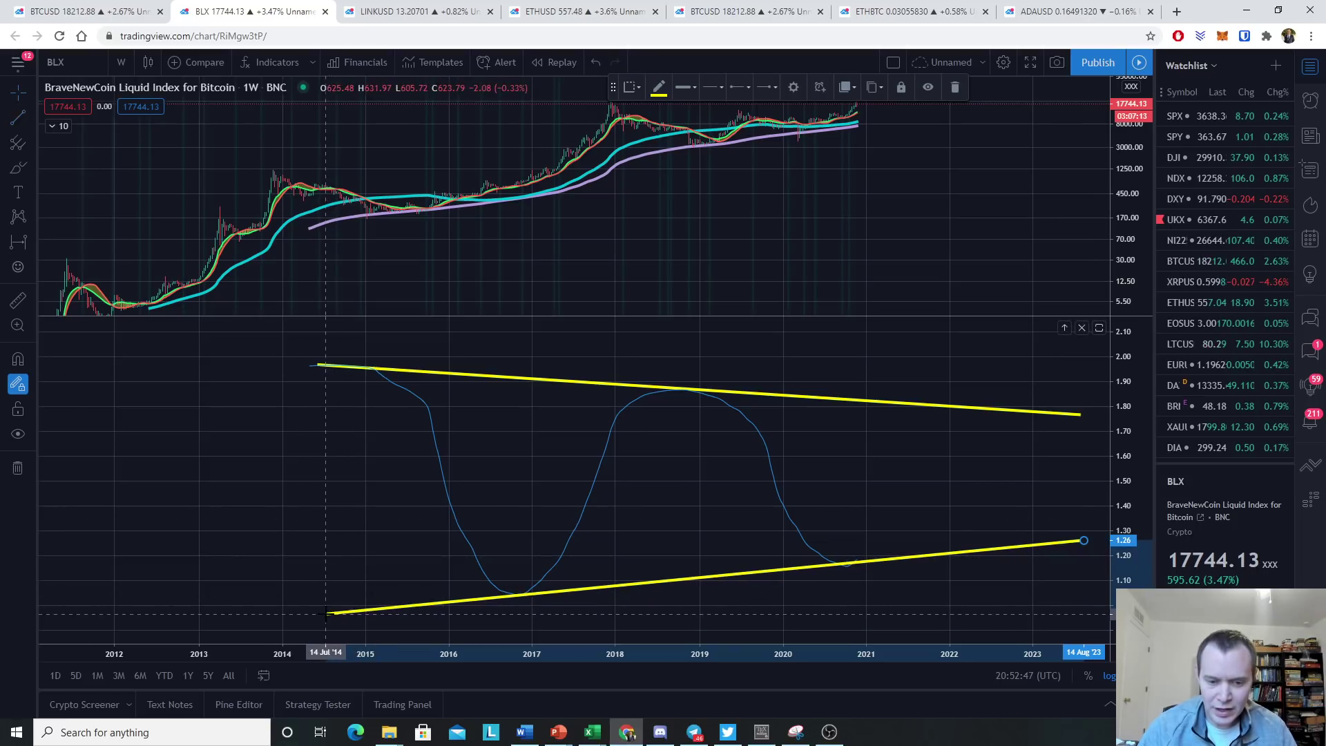
{"action": "left_click_drag", "start_coordinate": [1083, 540], "coordinate": [1085, 545]}
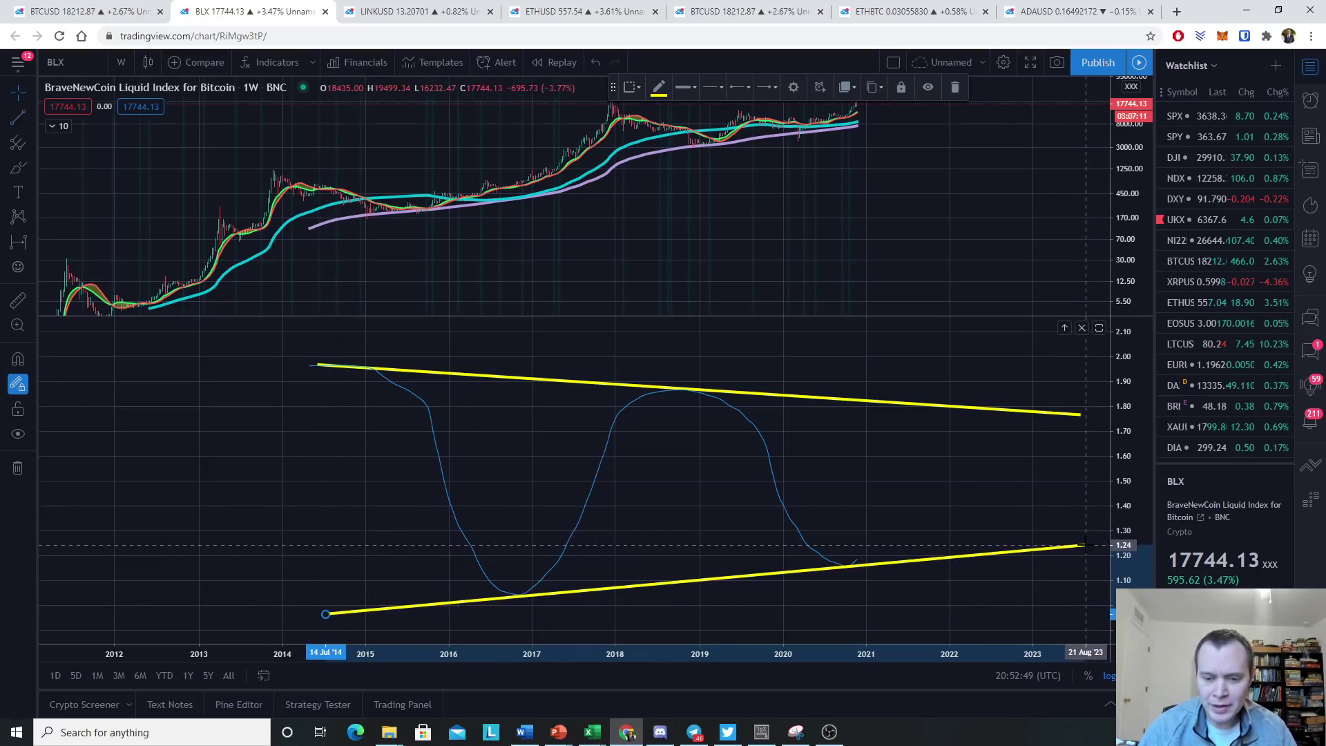
{"action": "left_click", "coordinate": [1030, 531]}
Zoom out and trace the oscillator curve with a yellow freehand brush stroke
{"action": "scroll", "coordinate": [814, 509], "scroll_direction": "down", "scroll_amount": 5}
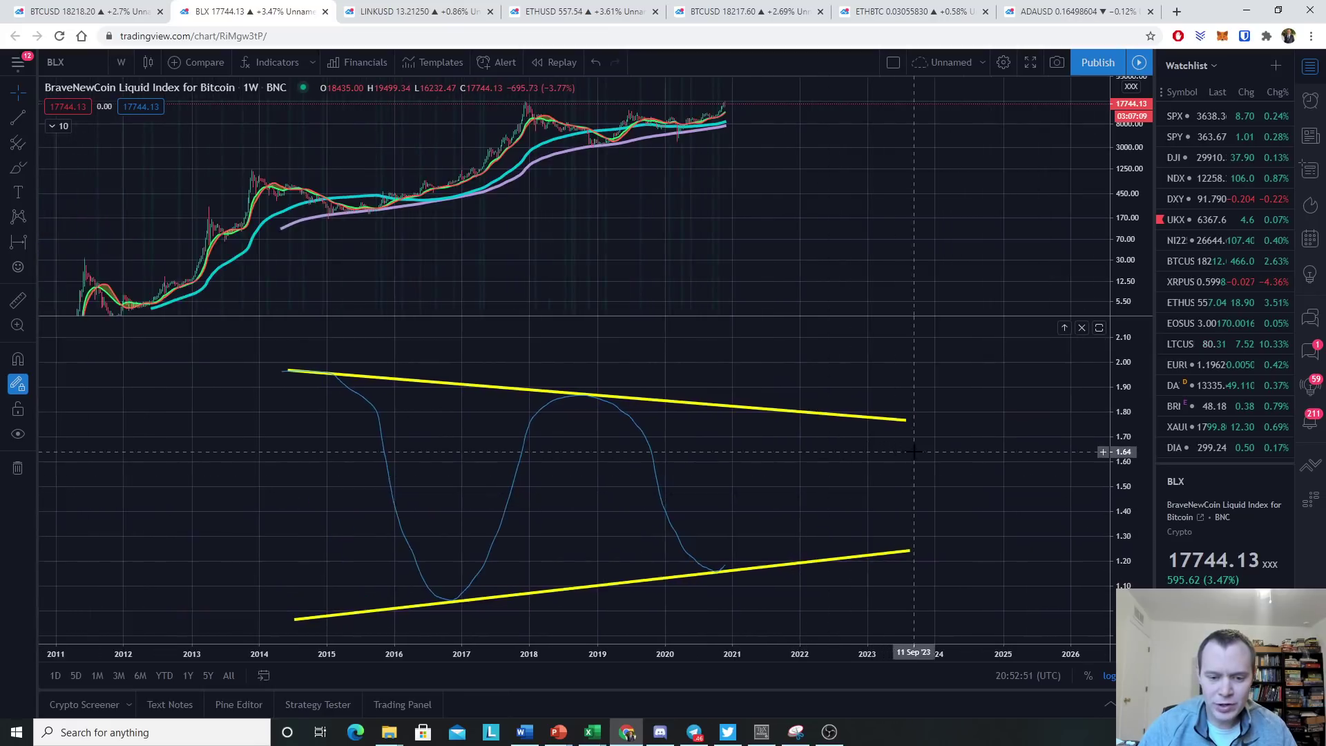
{"action": "left_click", "coordinate": [18, 168]}
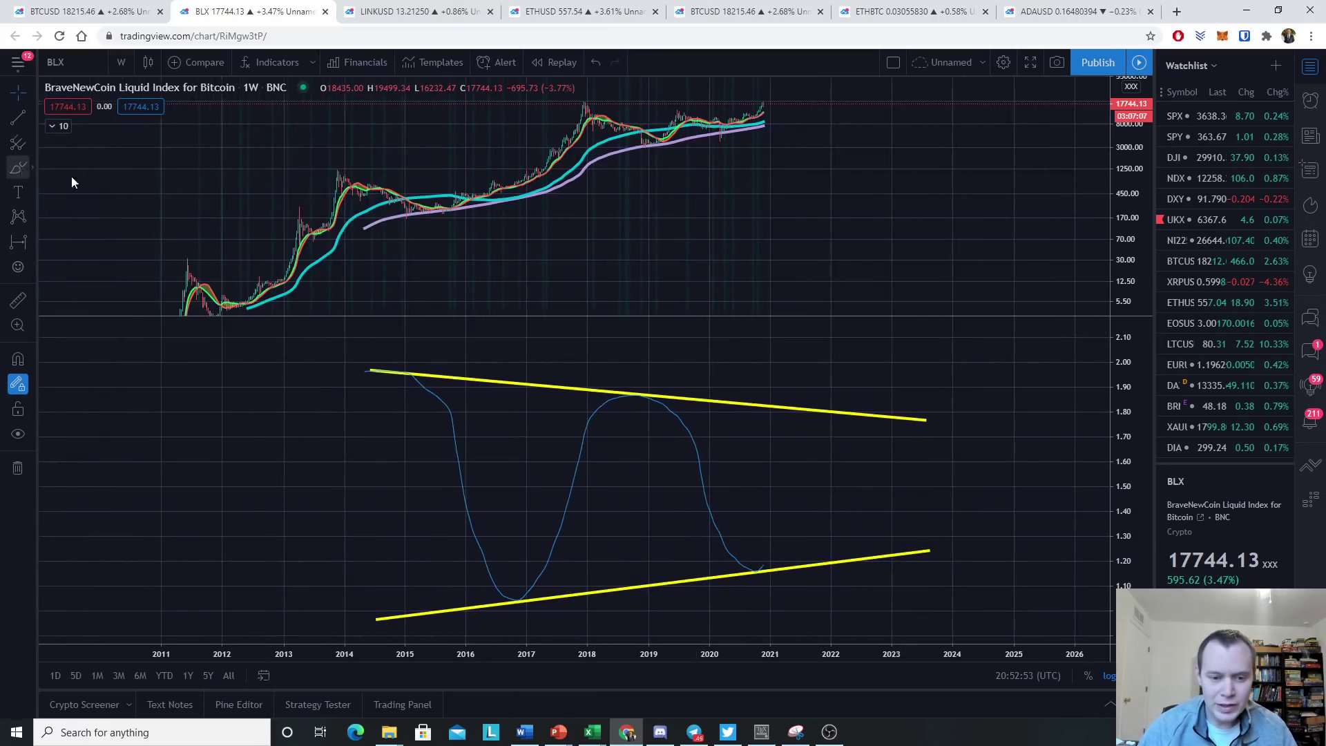
{"action": "mouse_move", "coordinate": [410, 373]}
{"action": "left_mouse_down"}
{"action": "mouse_move", "coordinate": [442, 415]}
{"action": "mouse_move", "coordinate": [489, 575]}
{"action": "mouse_move", "coordinate": [510, 601]}
{"action": "mouse_move", "coordinate": [612, 390]}
{"action": "mouse_move", "coordinate": [648, 397]}
{"action": "mouse_move", "coordinate": [732, 563]}
{"action": "mouse_move", "coordinate": [775, 561]}
{"action": "left_mouse_up"}
Undo the brush stroke and draw flat lines at the oscillator's top (~1.97) and bottom (~1.07)
{"action": "key", "text": "ctrl+z"}
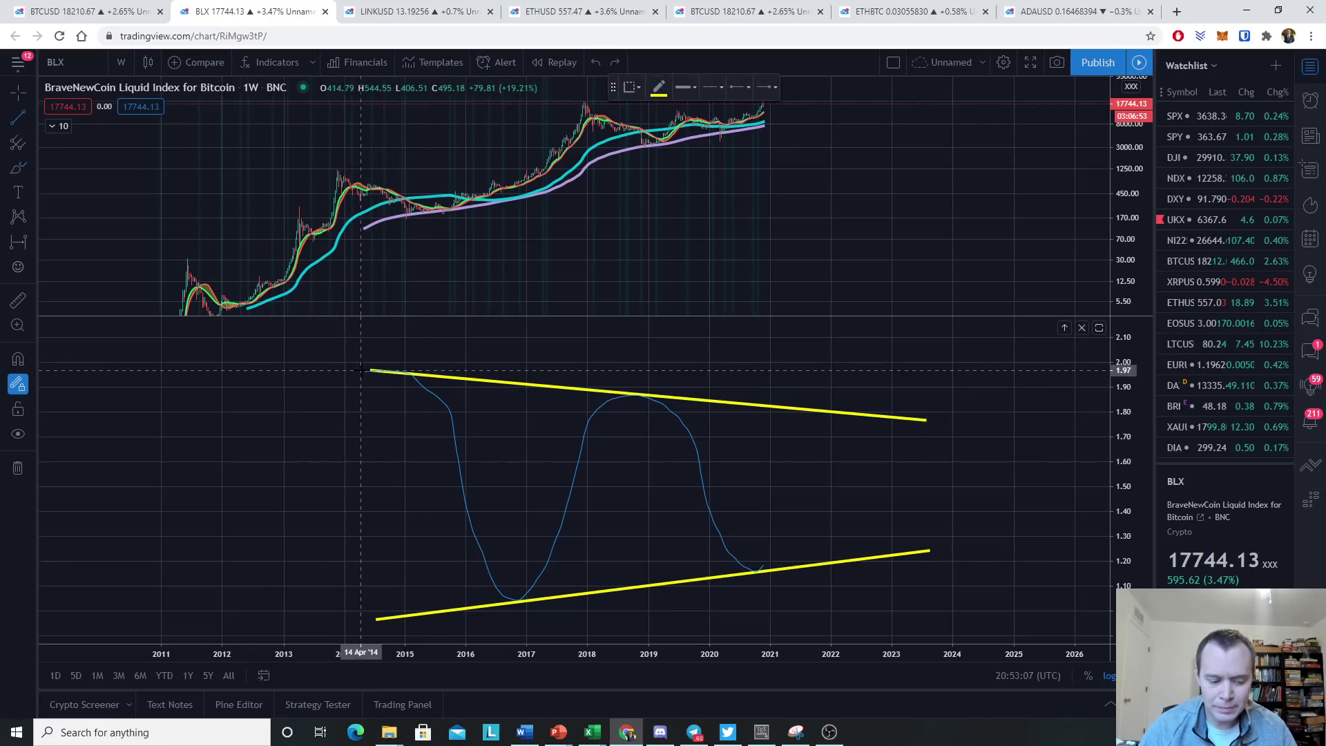
{"action": "left_click_drag", "start_coordinate": [361, 371], "coordinate": [945, 370]}
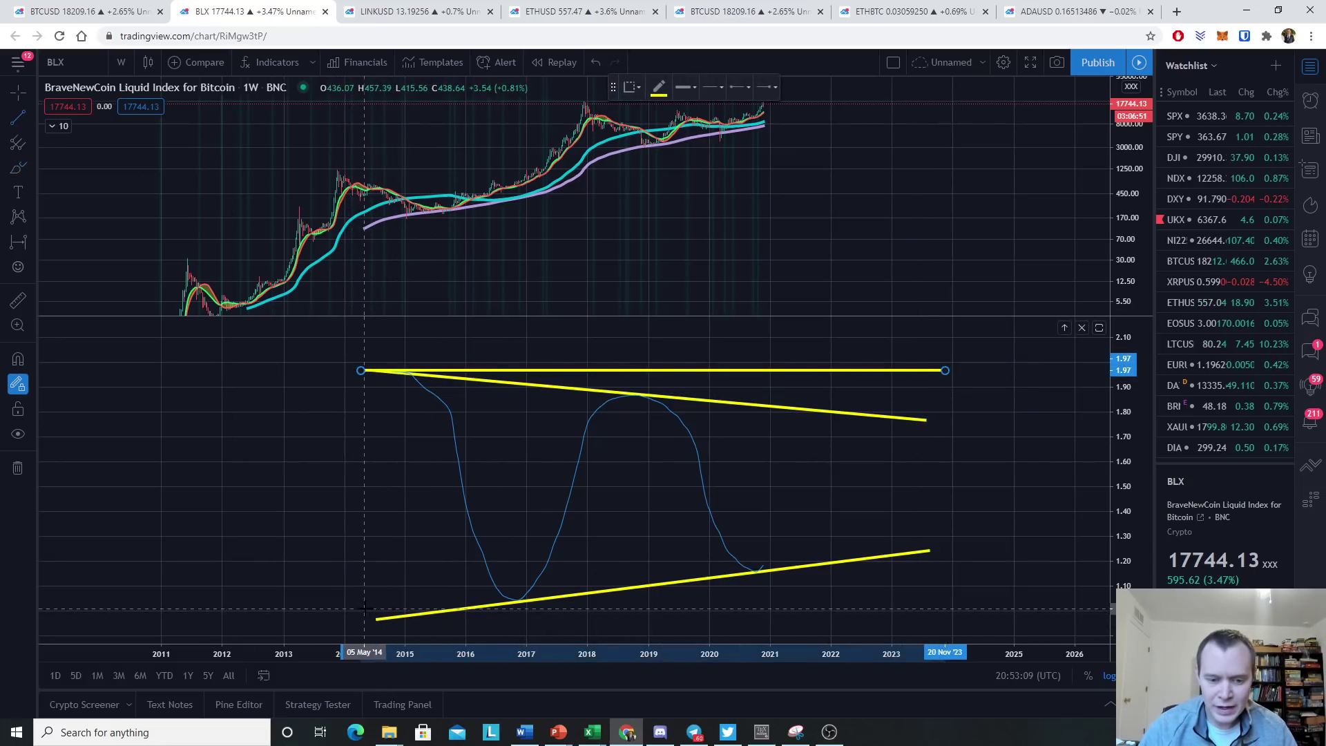
{"action": "left_click_drag", "start_coordinate": [365, 599], "coordinate": [934, 598]}
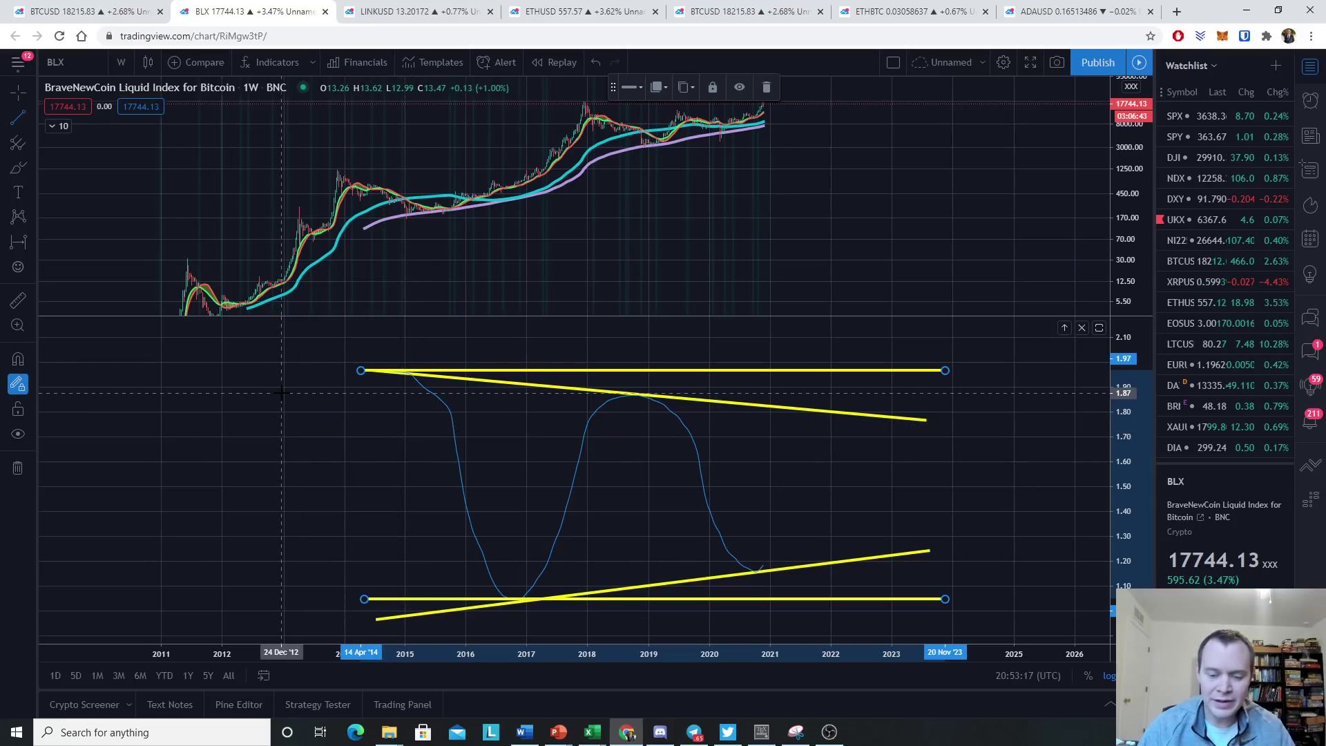
Measure with Price Range the gaps between the flat lines and the converging trend lines, then clear them
{"action": "left_click", "coordinate": [27, 248]}
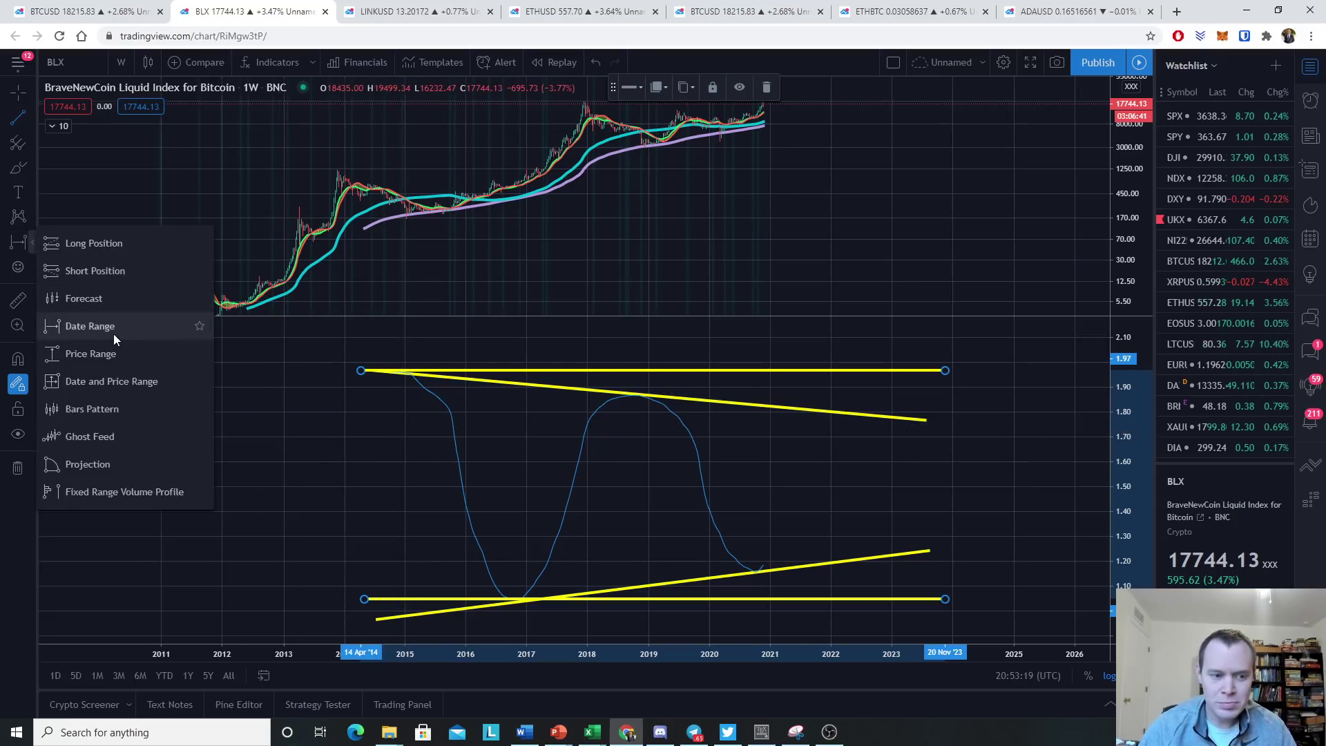
{"action": "left_click", "coordinate": [103, 353]}
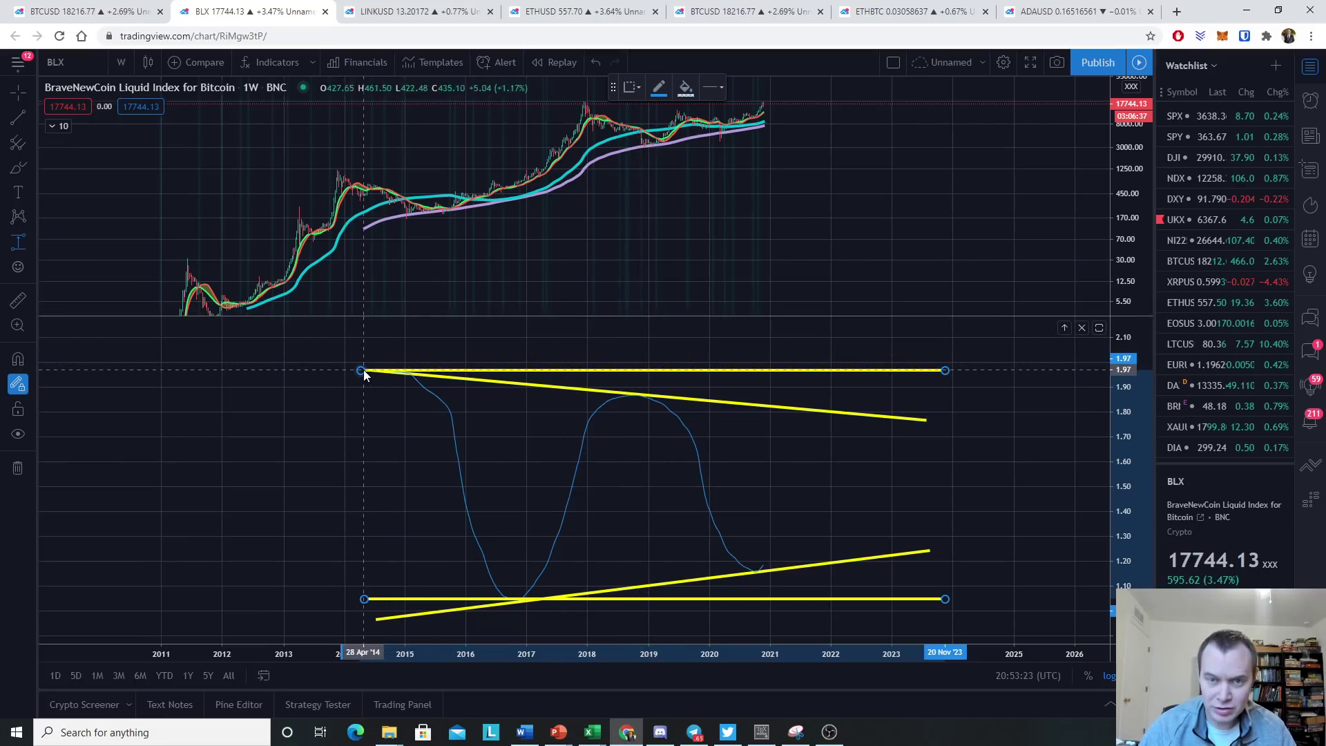
{"action": "left_click", "coordinate": [634, 369], "text": "shift"}
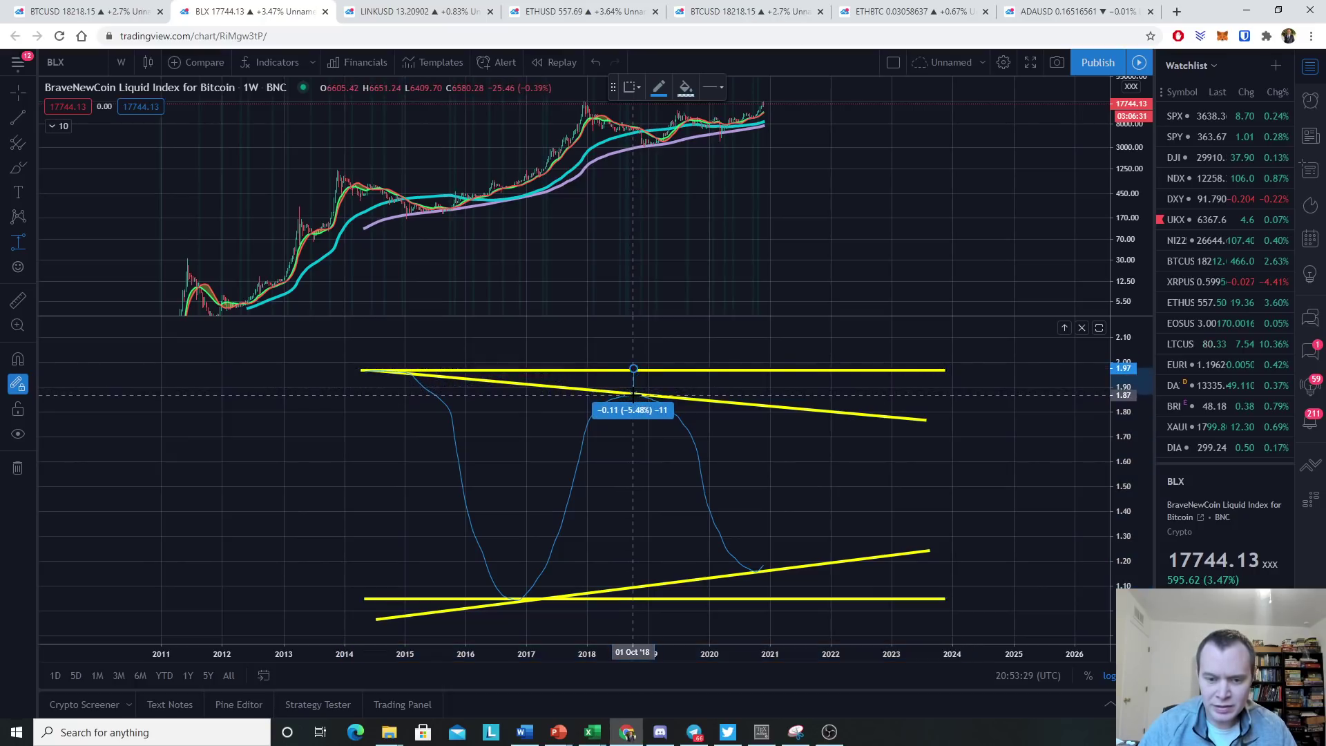
{"action": "left_click", "coordinate": [634, 394]}
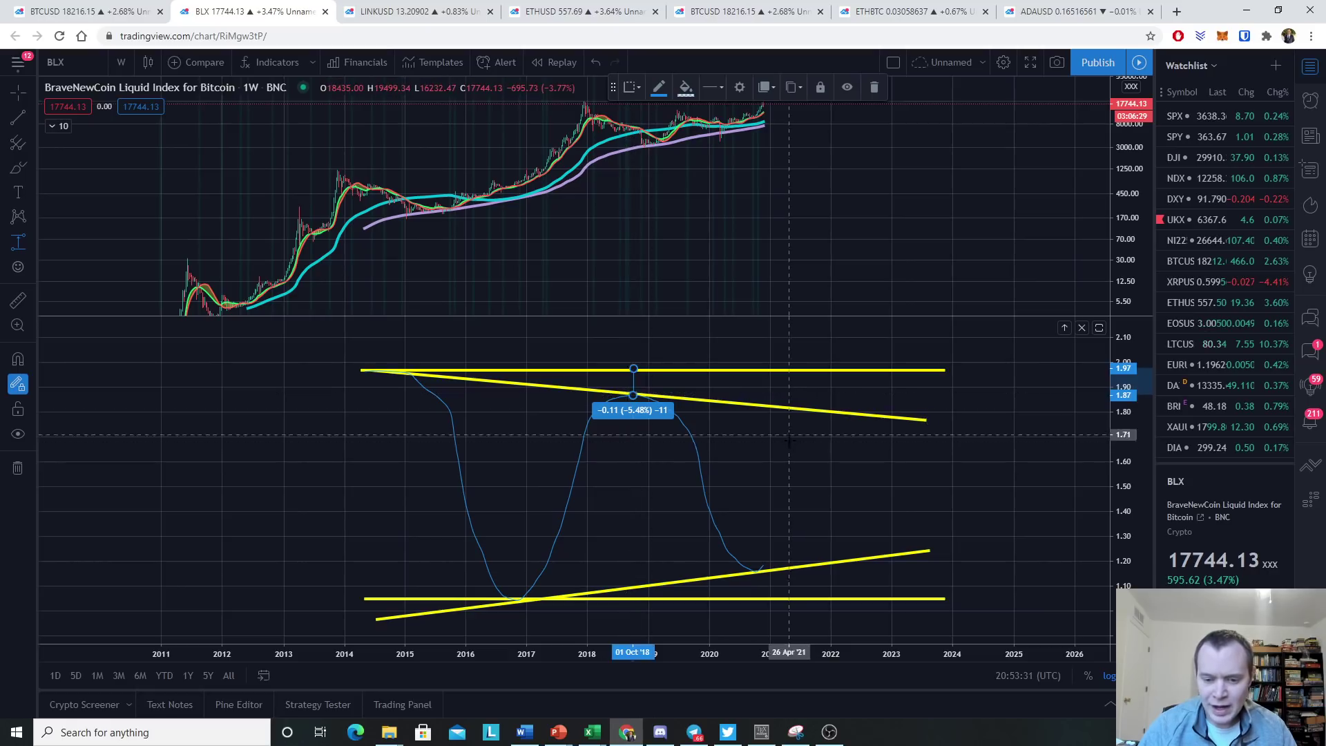
{"action": "left_click", "coordinate": [768, 598]}
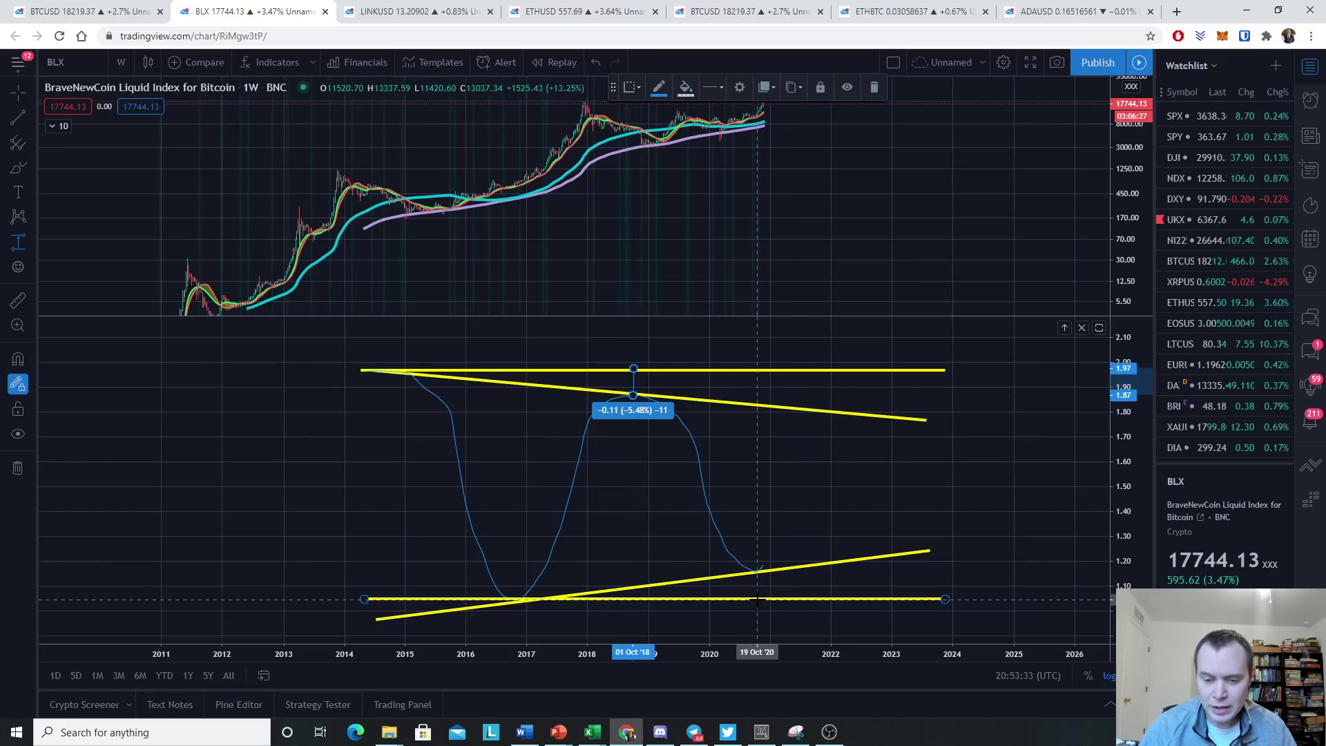
{"action": "left_click", "coordinate": [757, 598], "text": "shift"}
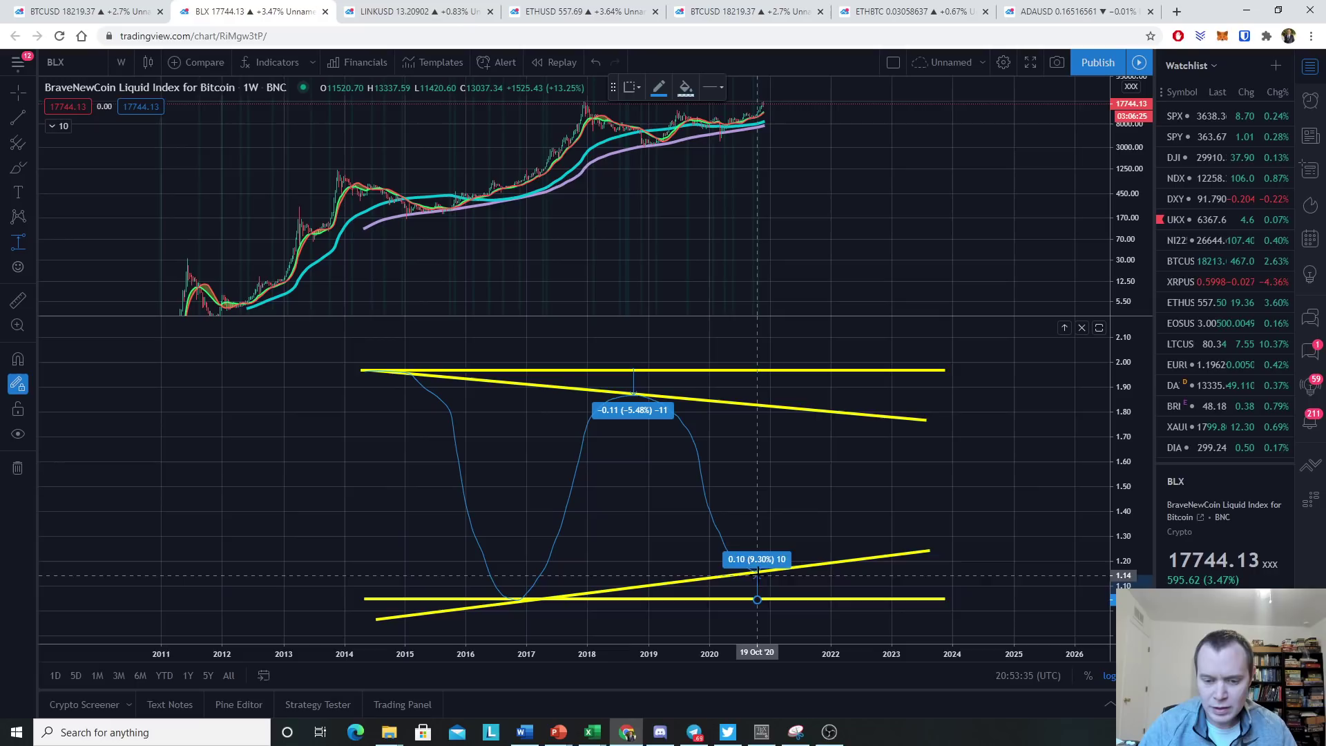
{"action": "left_click", "coordinate": [757, 572]}
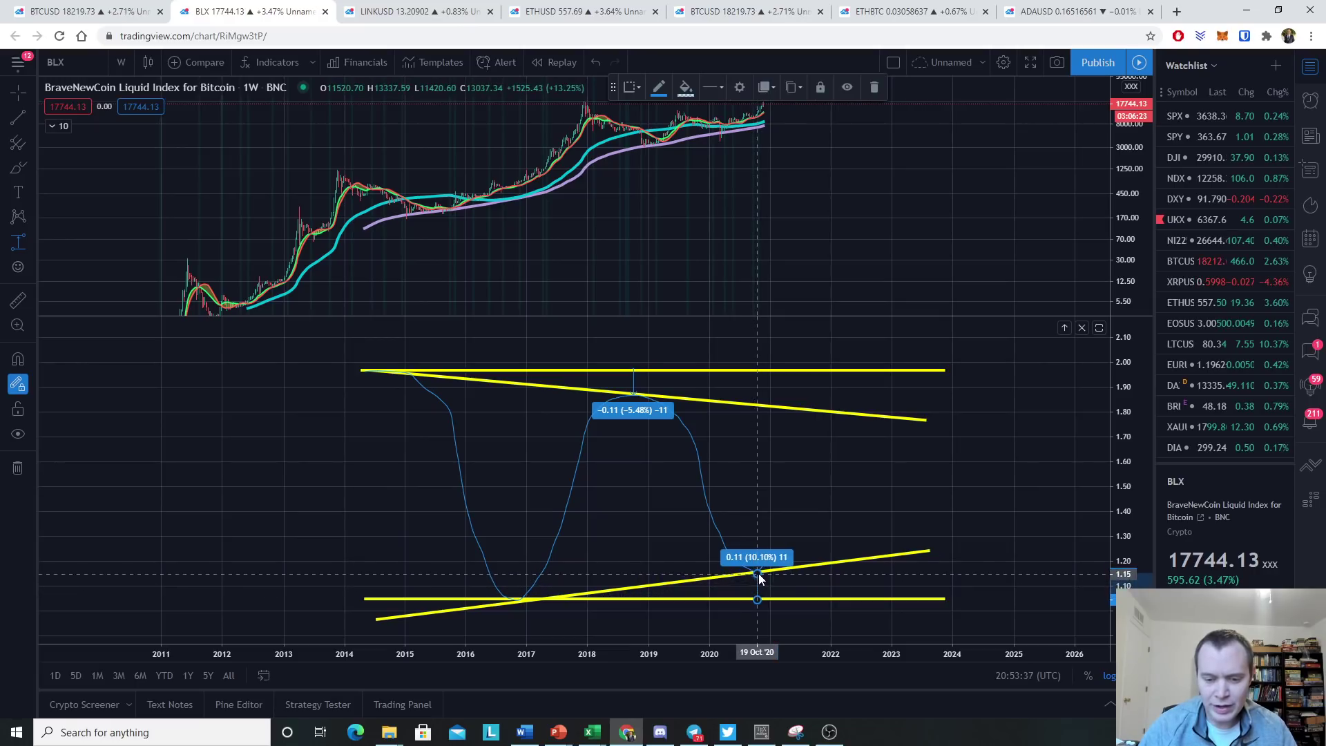
{"action": "left_click", "coordinate": [760, 598]}
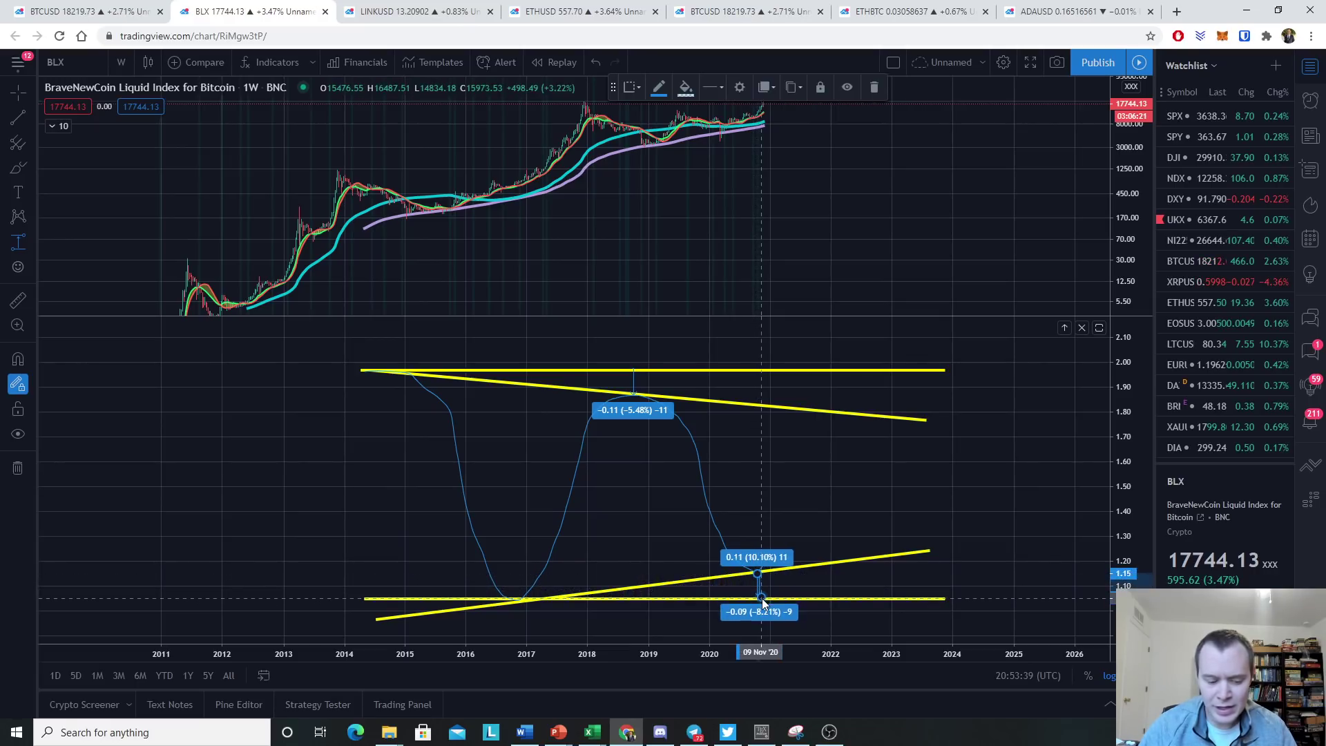
{"action": "left_click", "coordinate": [759, 597]}
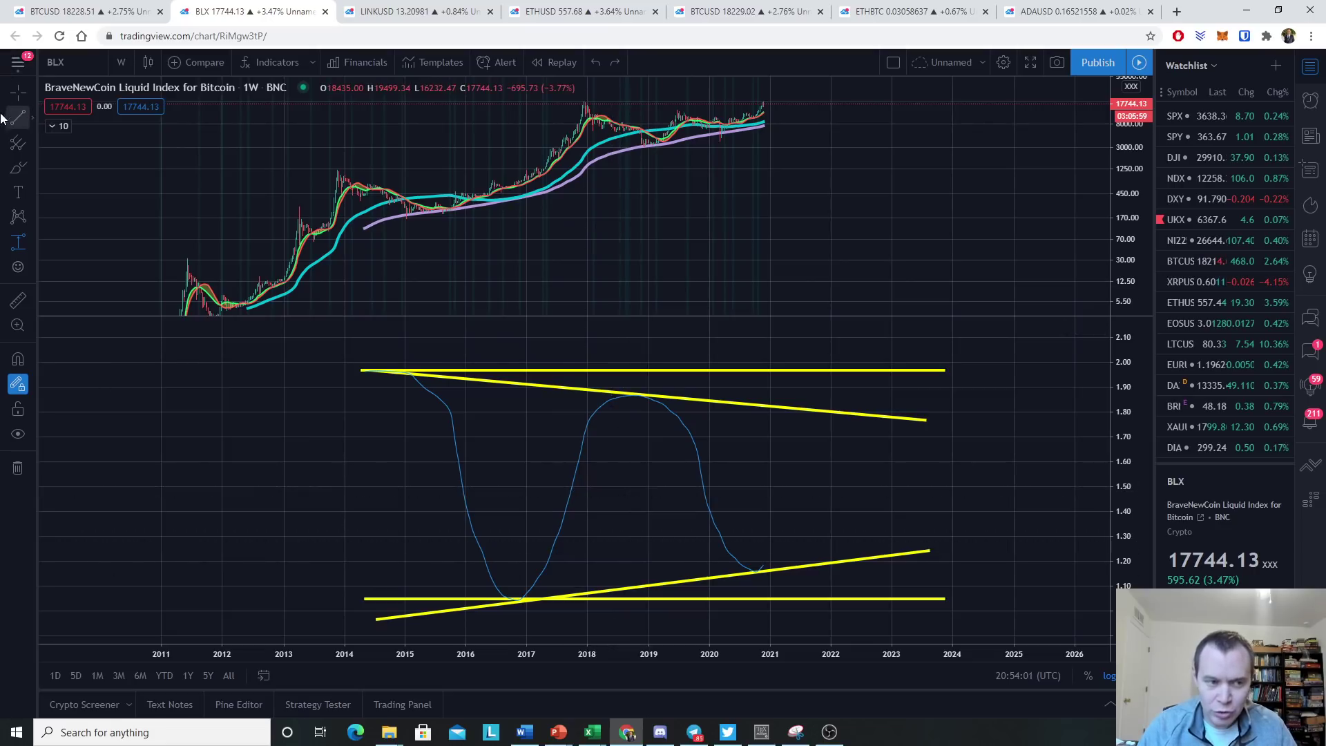
Delete the bottom and top flat yellow lines from the oscillator pane
{"action": "left_click", "coordinate": [919, 600]}
{"action": "key", "text": "Delete"}
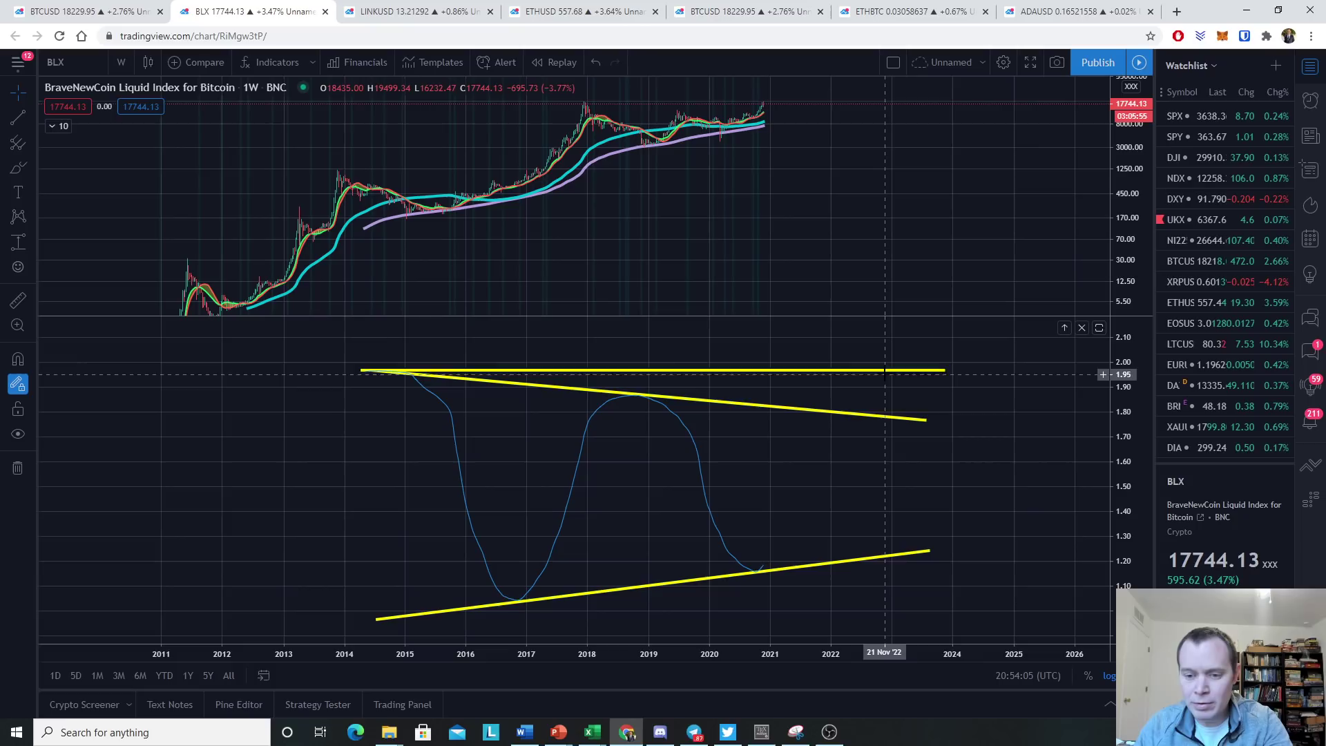
{"action": "left_click", "coordinate": [890, 371]}
{"action": "key", "text": "Delete"}
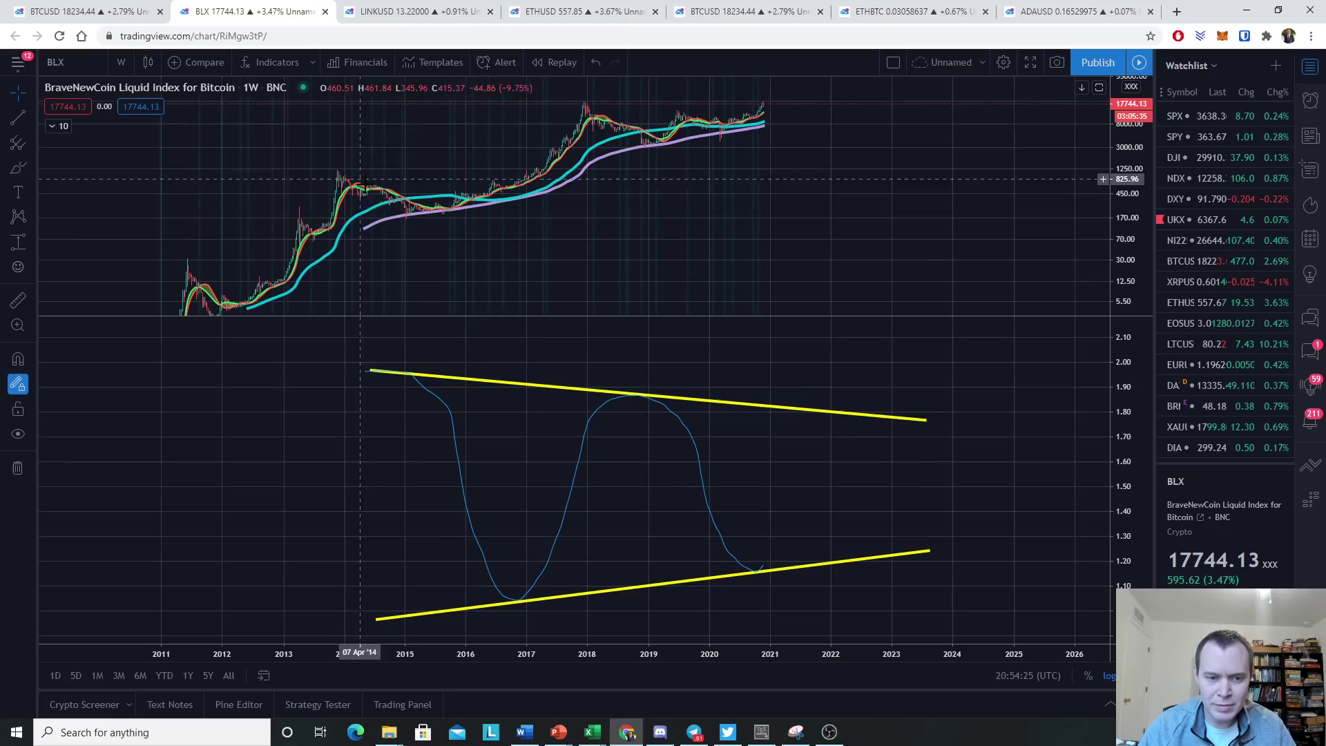
Enlarge the price pane and measure the 2014 drop from its peak (−72.99%)
{"action": "left_click_drag", "start_coordinate": [523, 314], "coordinate": [442, 428]}
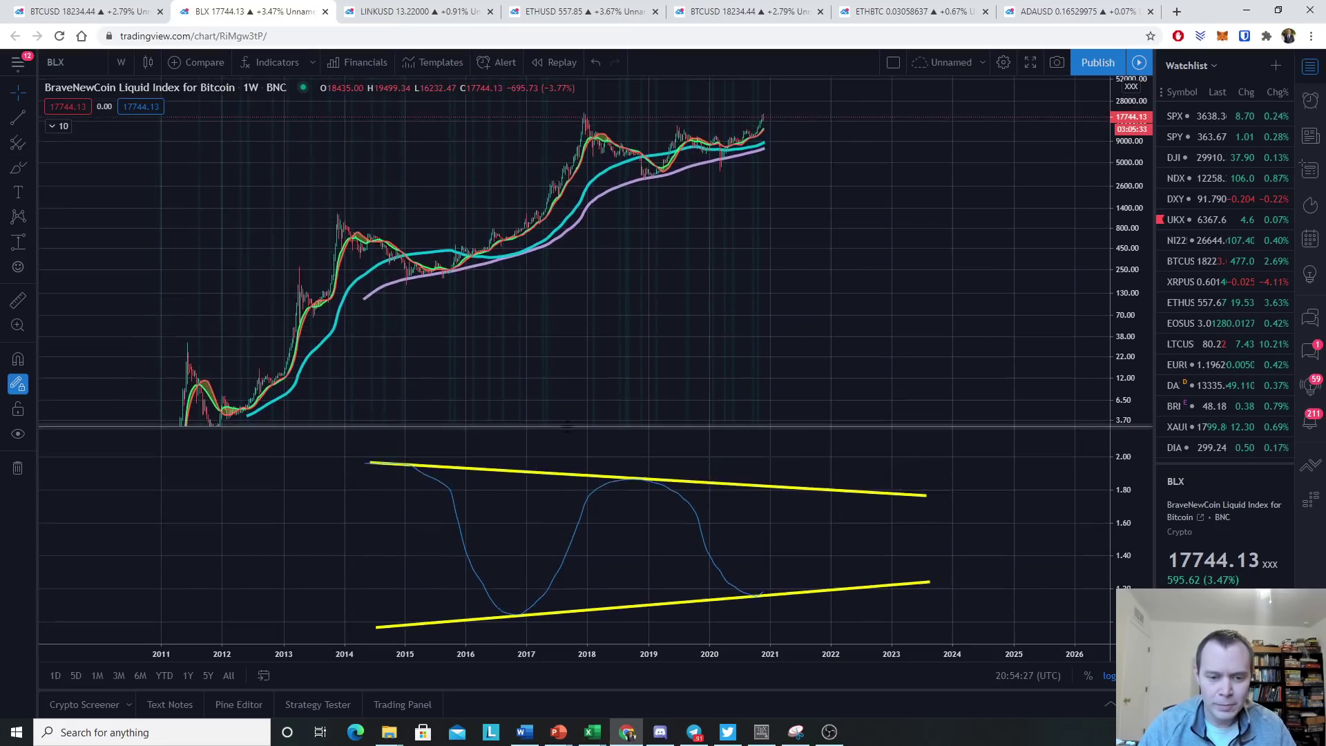
{"action": "left_click", "coordinate": [379, 464]}
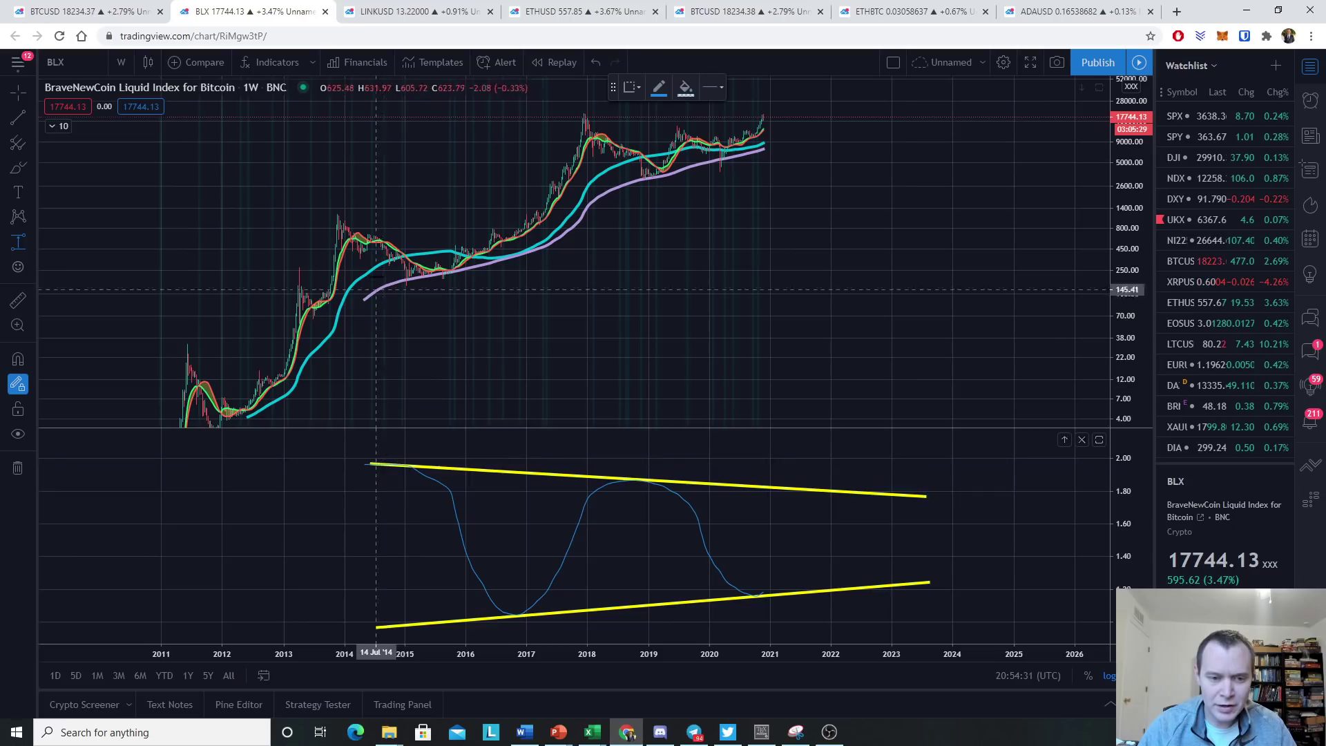
{"action": "left_click", "coordinate": [379, 238], "text": "shift"}
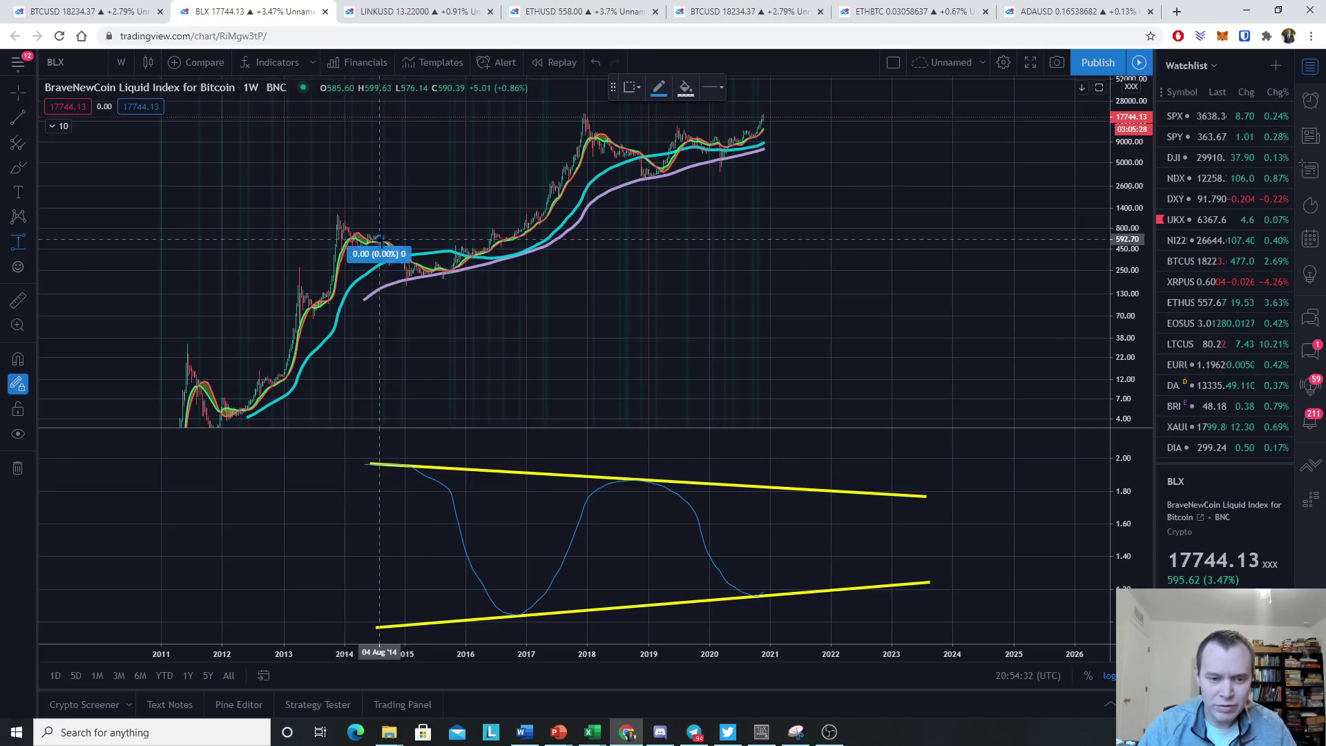
{"action": "left_click", "coordinate": [406, 286]}
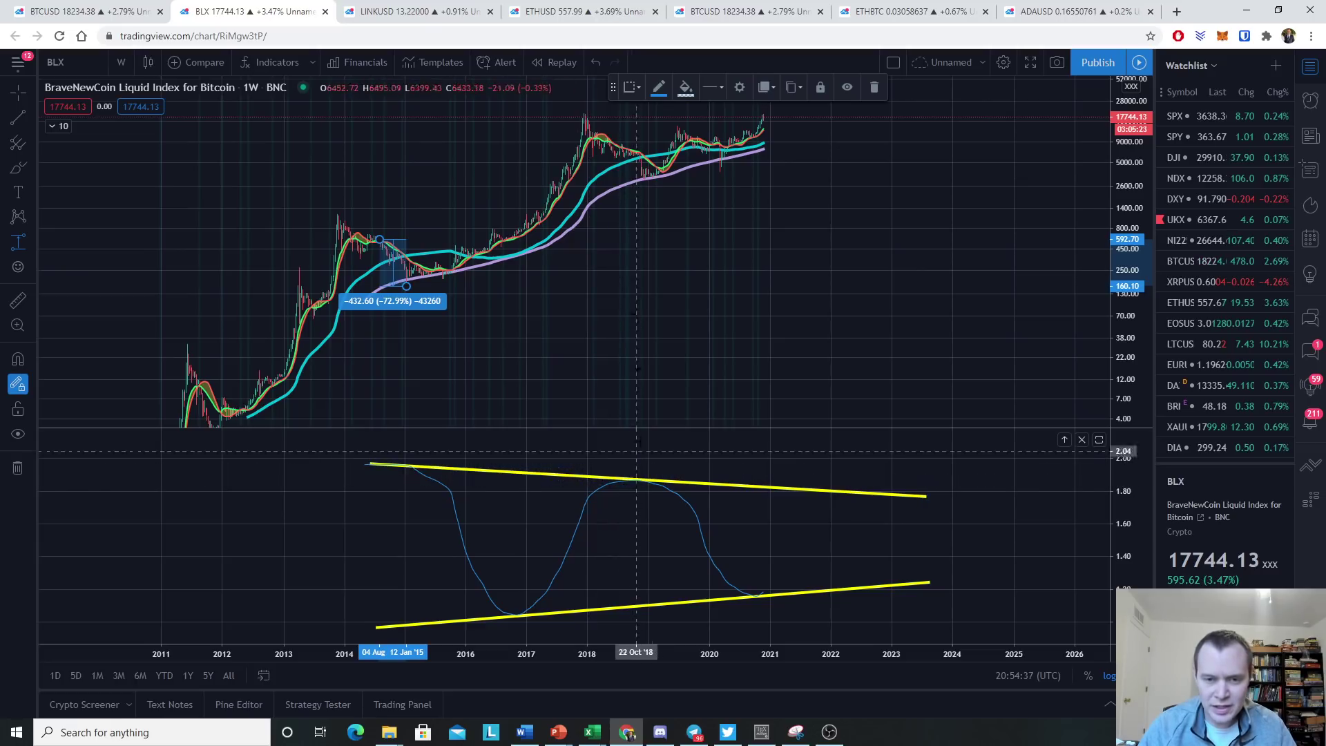
Measure the 2018 decline (−53.70%) and the October 2016–December 2017 rally (18,354.08, 3096.68%)
{"action": "left_click", "coordinate": [634, 152]}
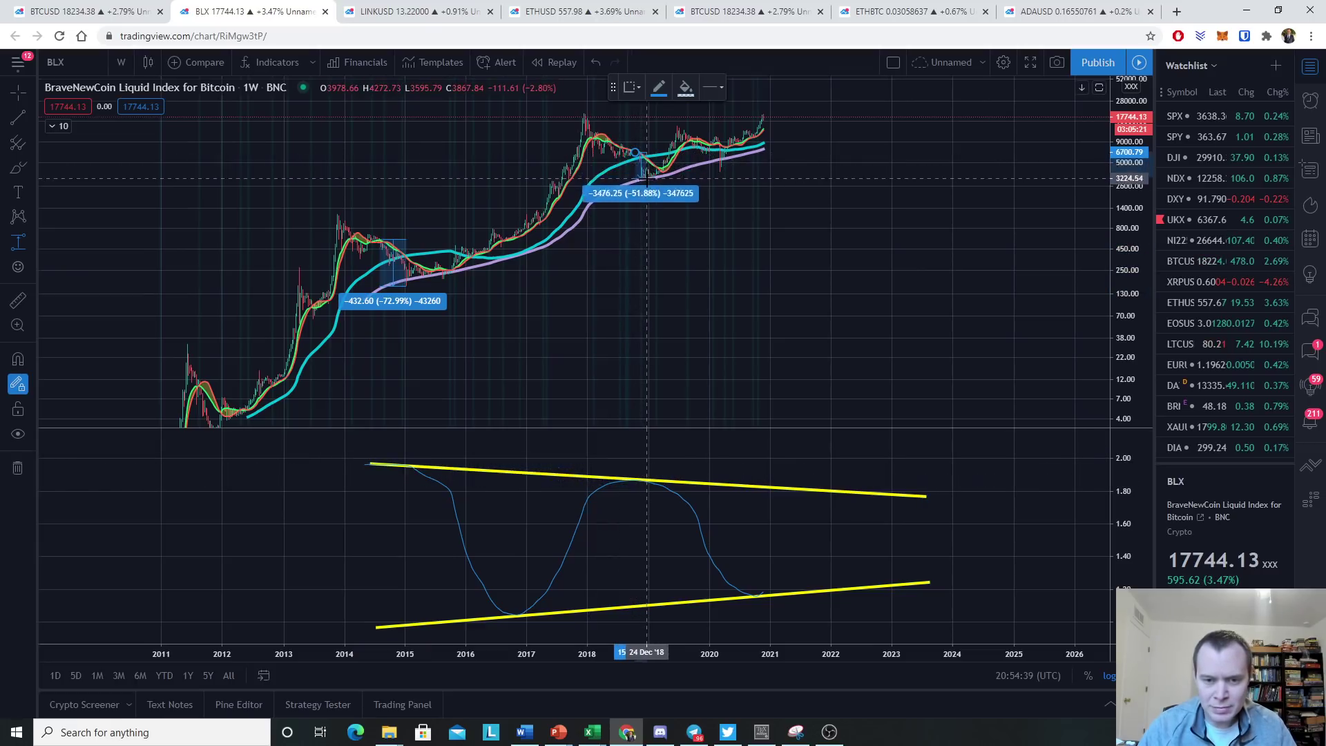
{"action": "left_click", "coordinate": [645, 179]}
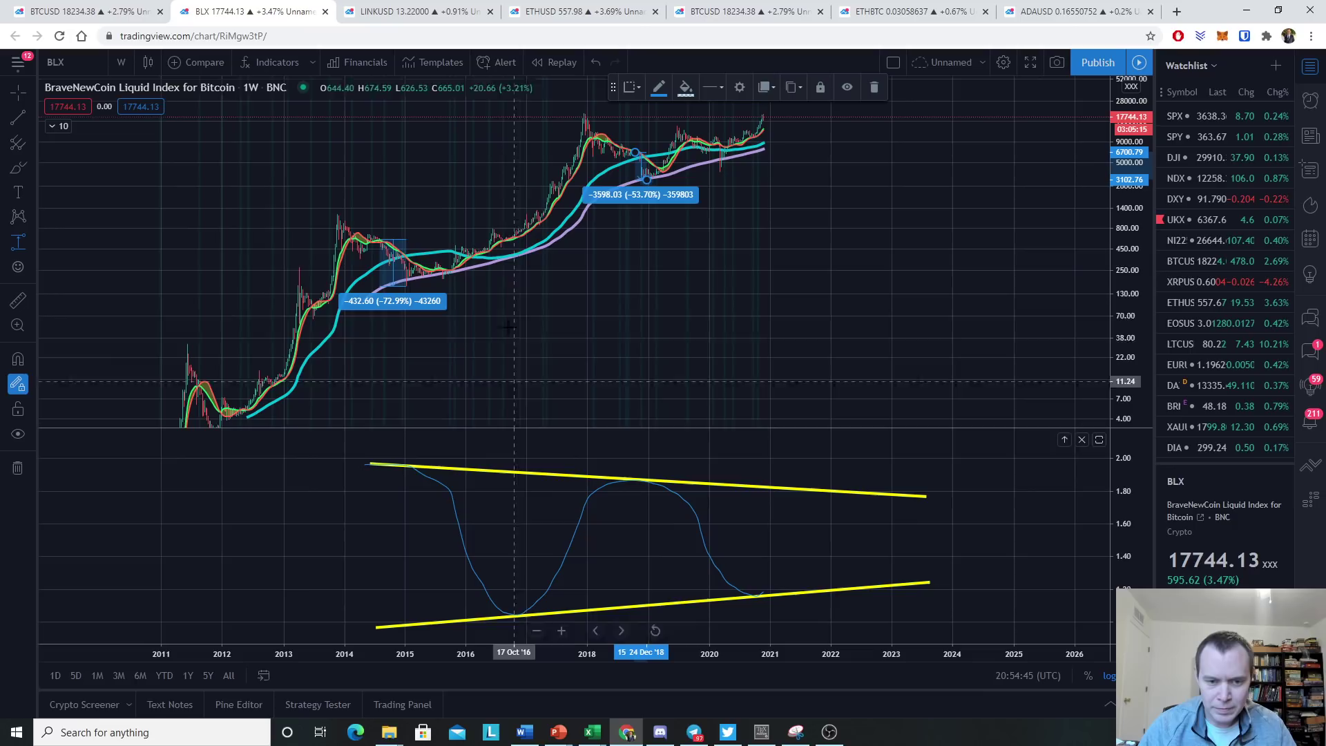
{"action": "left_click", "coordinate": [512, 239]}
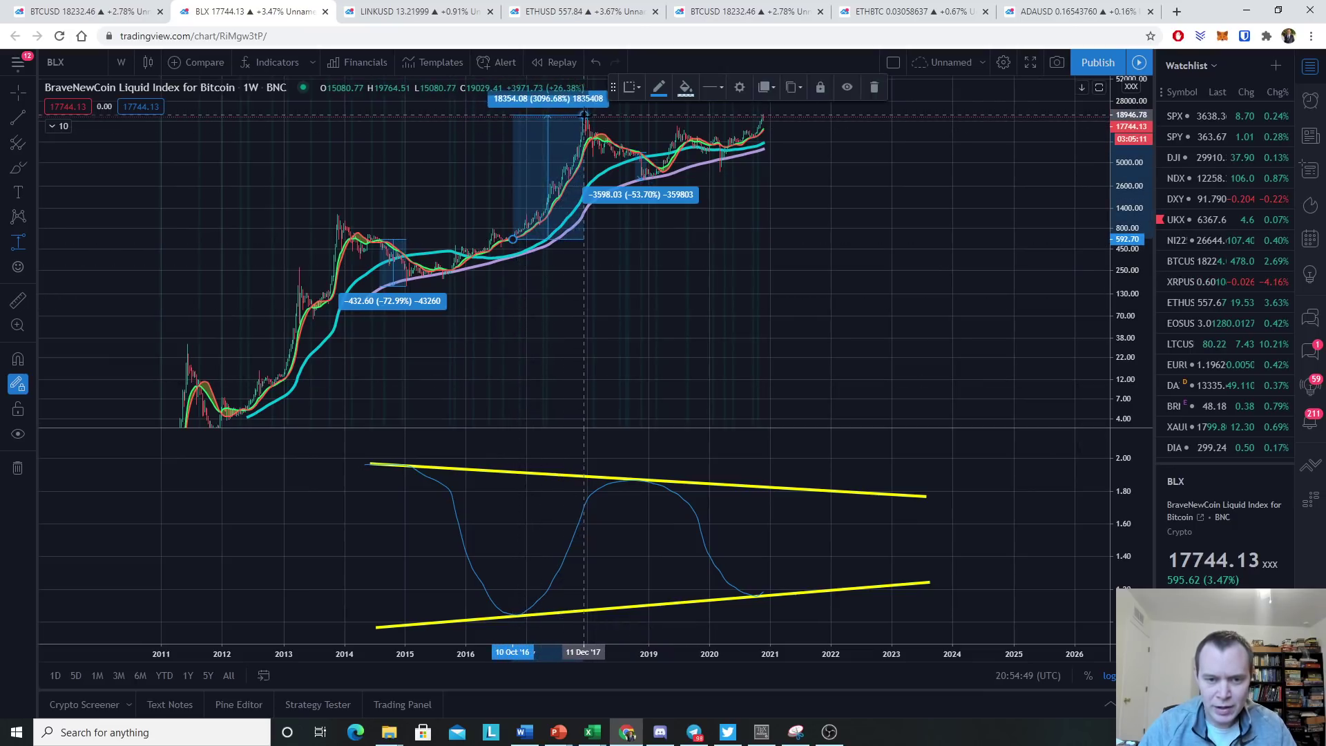
{"action": "left_click", "coordinate": [584, 114]}
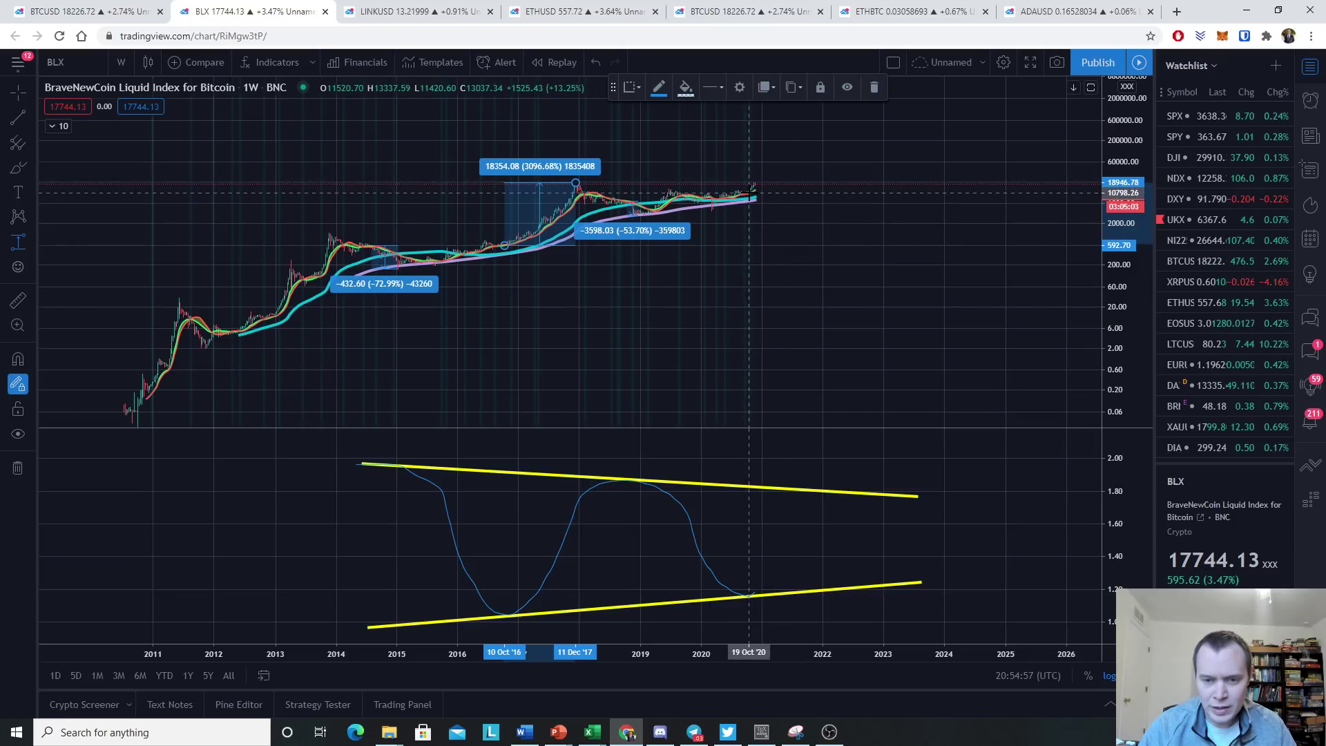
Measure from the latest October 2020 bar up to about 134,568, a 123,349.55 (1099.47%) rise
{"action": "left_click", "coordinate": [746, 191]}
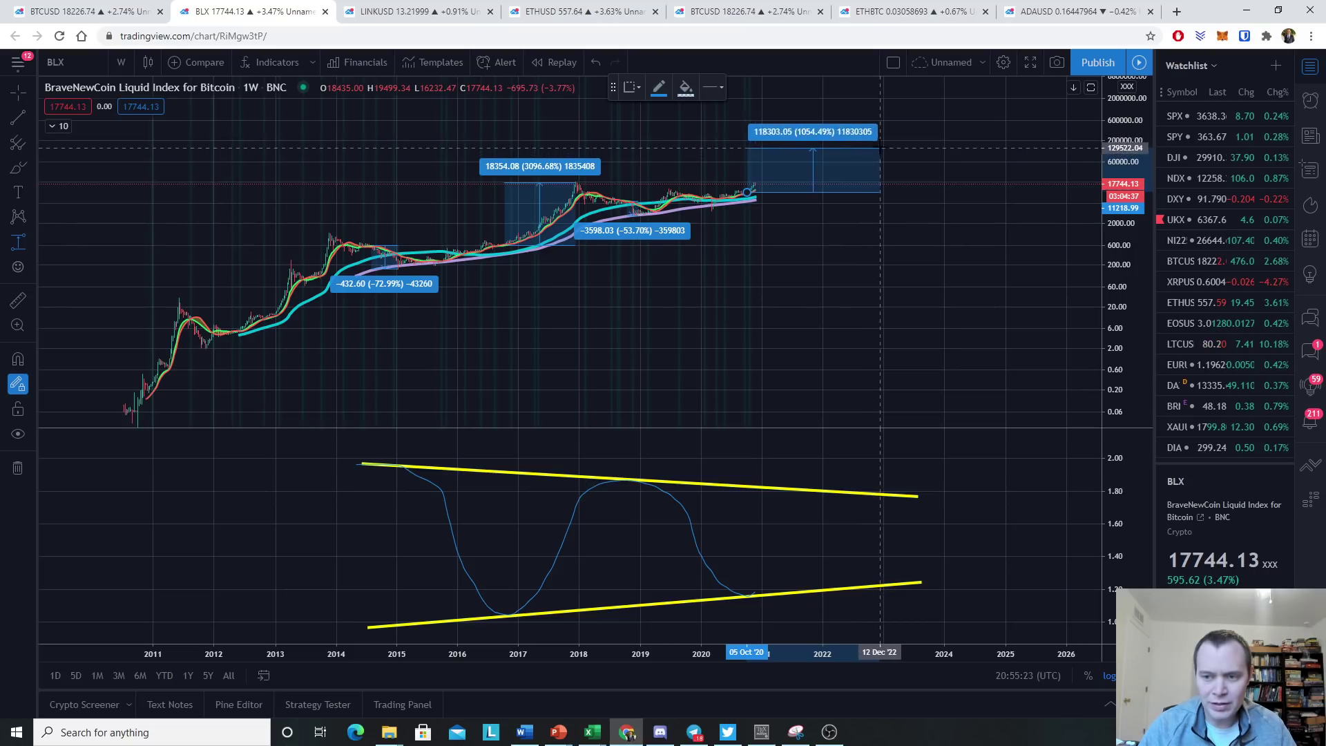
{"action": "left_click", "coordinate": [876, 146]}
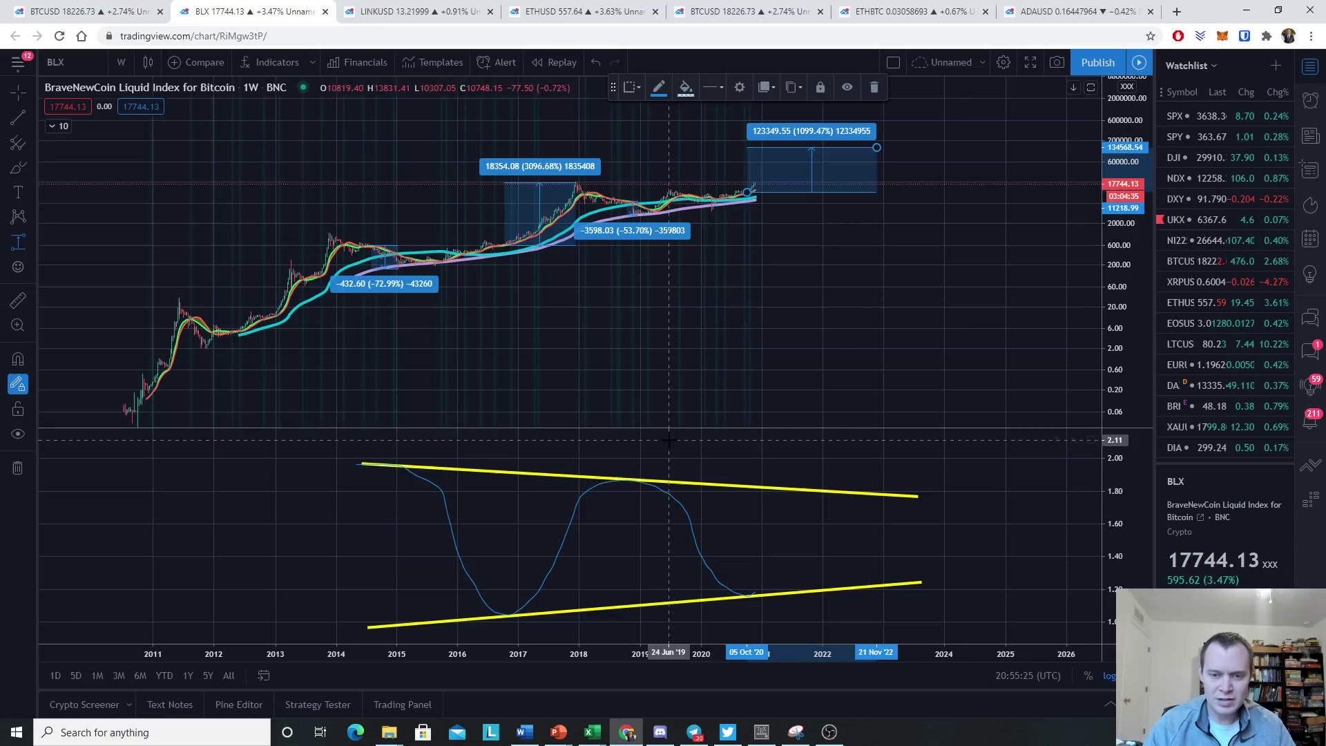
Brush a yellow projected oscillator path rising to the upper trend line in 2022, marked with an X
{"action": "left_click", "coordinate": [744, 595]}
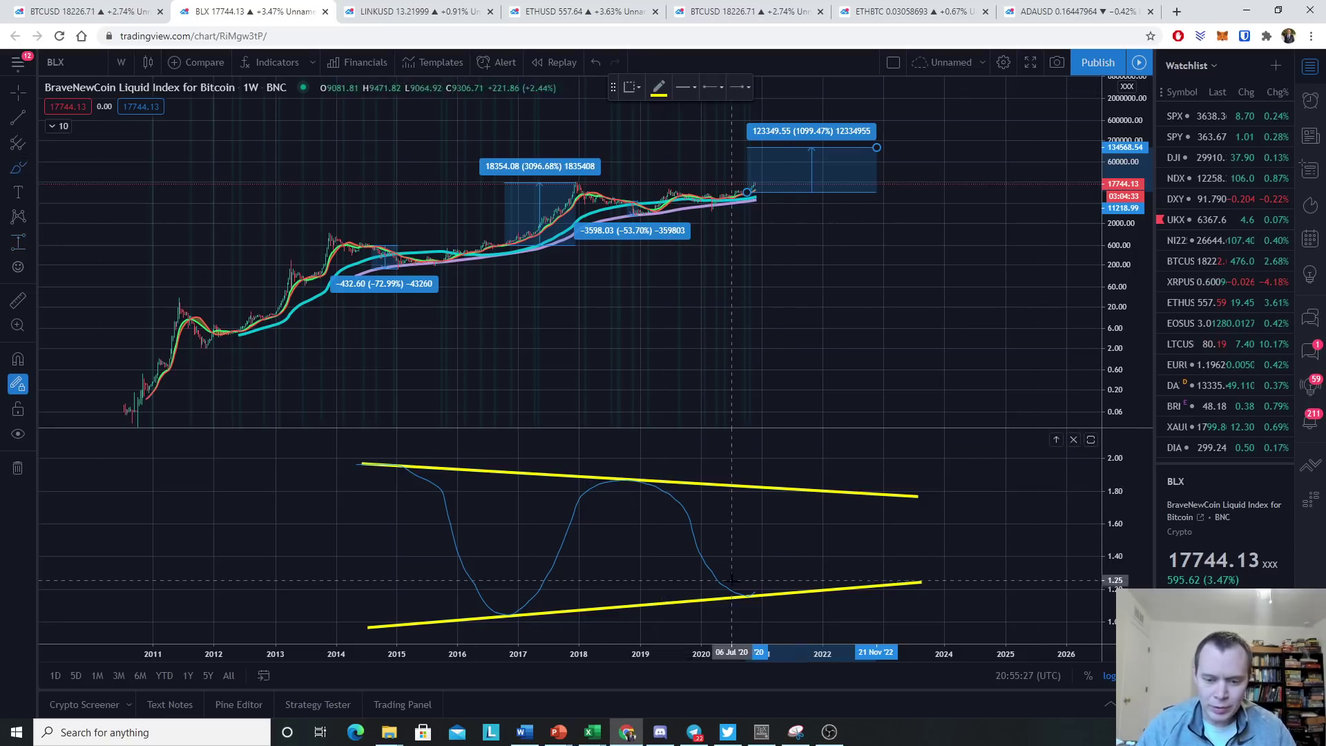
{"action": "mouse_move", "coordinate": [748, 594]}
{"action": "left_mouse_down"}
{"action": "mouse_move", "coordinate": [842, 496]}
{"action": "mouse_move", "coordinate": [955, 573]}
{"action": "mouse_move", "coordinate": [994, 548]}
{"action": "left_mouse_up"}
{"action": "mouse_move", "coordinate": [826, 469]}
{"action": "left_mouse_down"}
{"action": "mouse_move", "coordinate": [873, 509]}
{"action": "mouse_move", "coordinate": [862, 475]}
{"action": "left_mouse_up"}
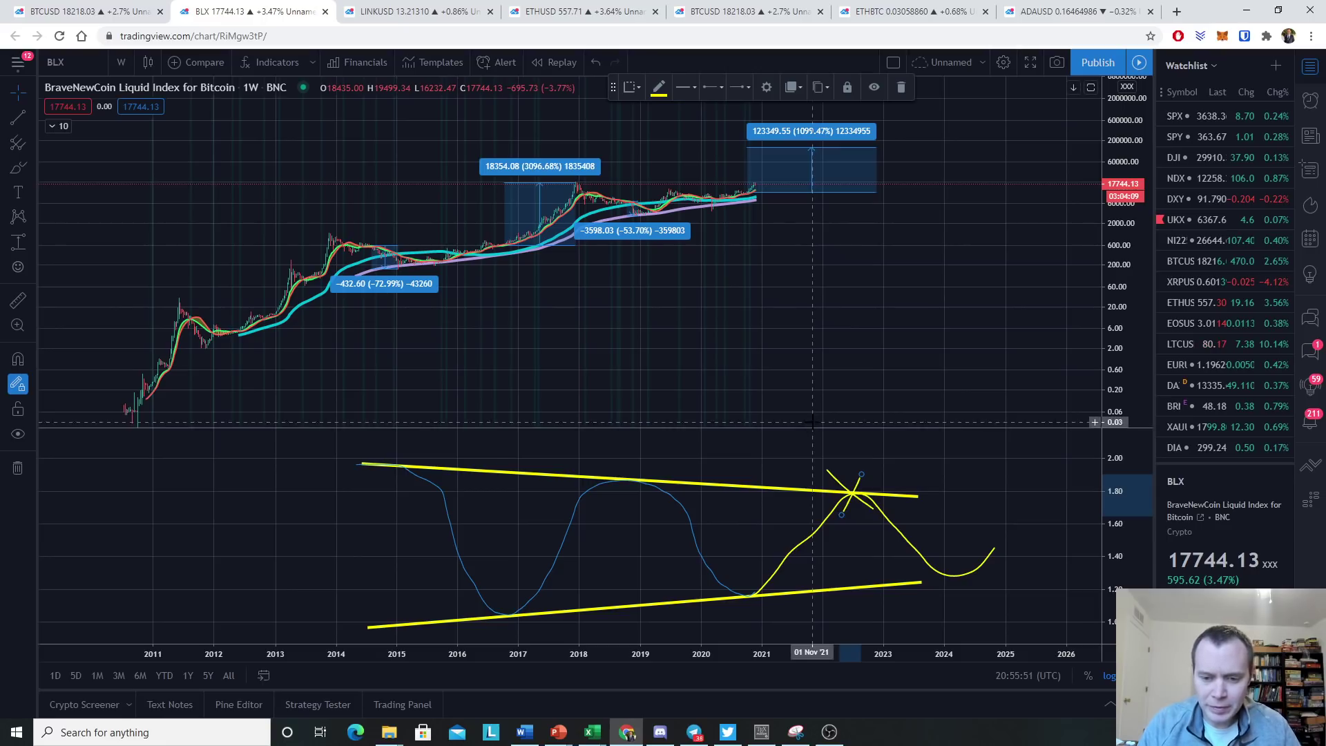
Remove the oscillator pane and delete the -3598.03, 18354.08, -432.60 and 123349.55 range measurements
{"action": "left_click", "coordinate": [1073, 441]}
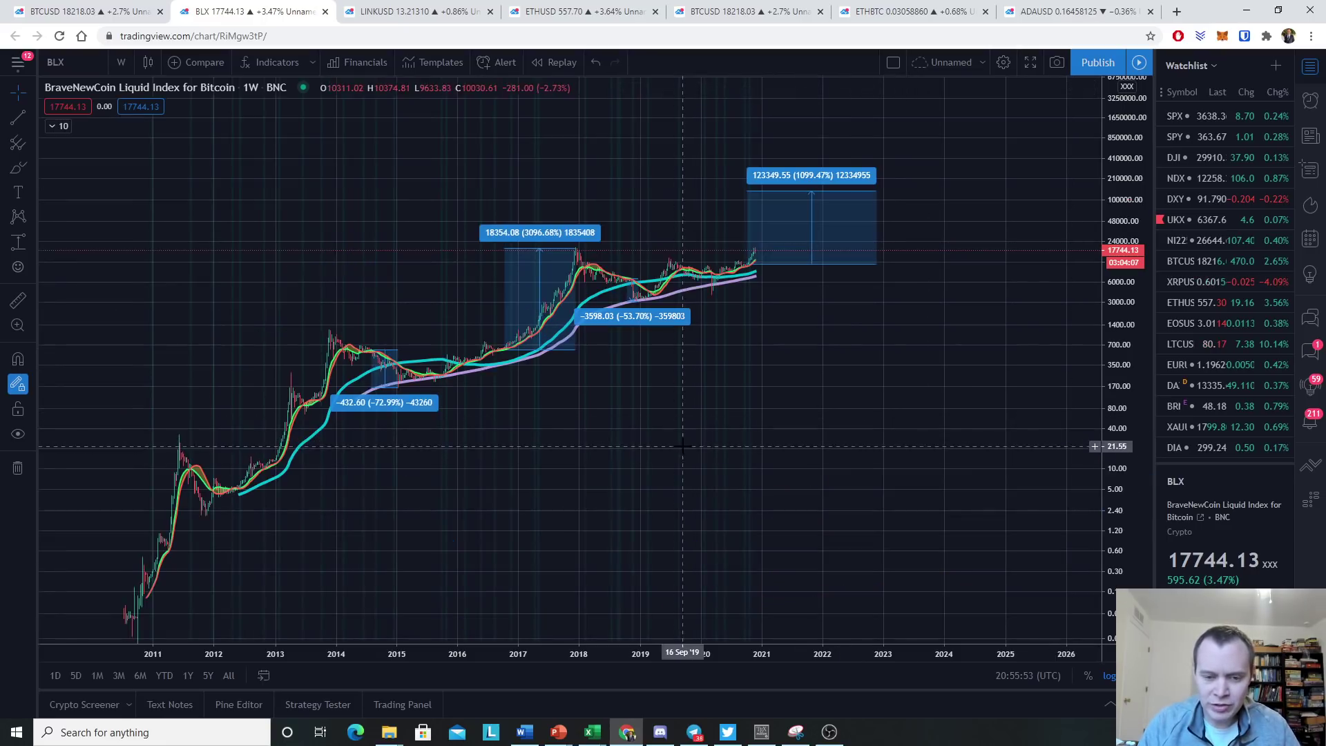
{"action": "left_click", "coordinate": [634, 324]}
{"action": "key", "text": "Delete"}
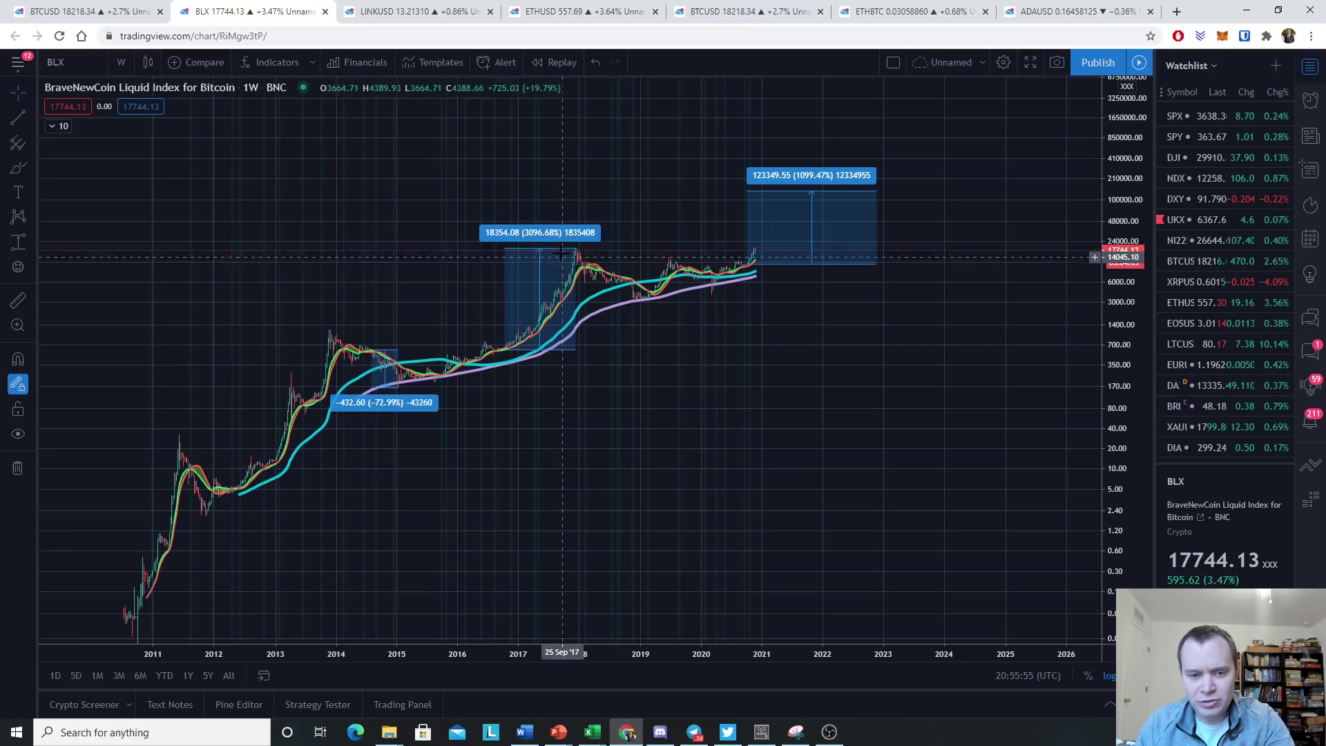
{"action": "left_click", "coordinate": [532, 247]}
{"action": "key", "text": "Delete"}
{"action": "left_click", "coordinate": [384, 373]}
{"action": "key", "text": "Delete"}
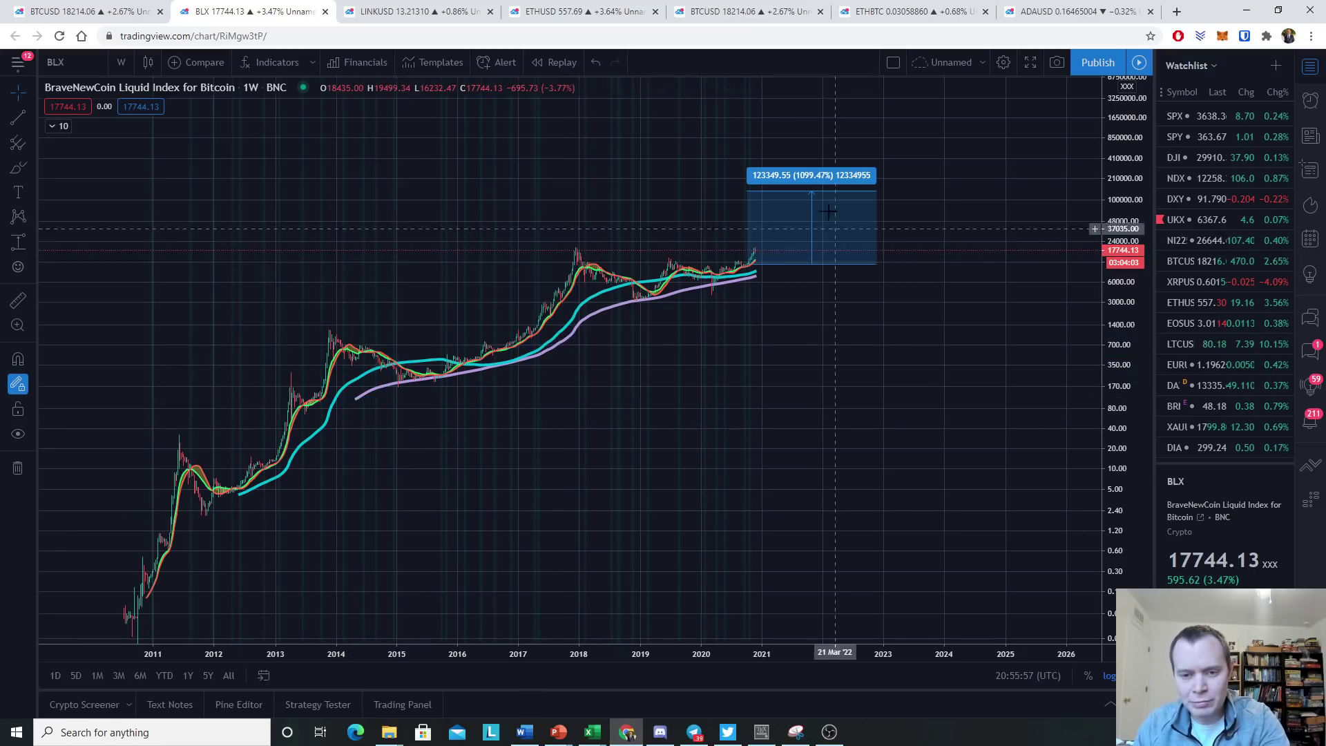
{"action": "left_click", "coordinate": [814, 176]}
{"action": "key", "text": "Delete"}
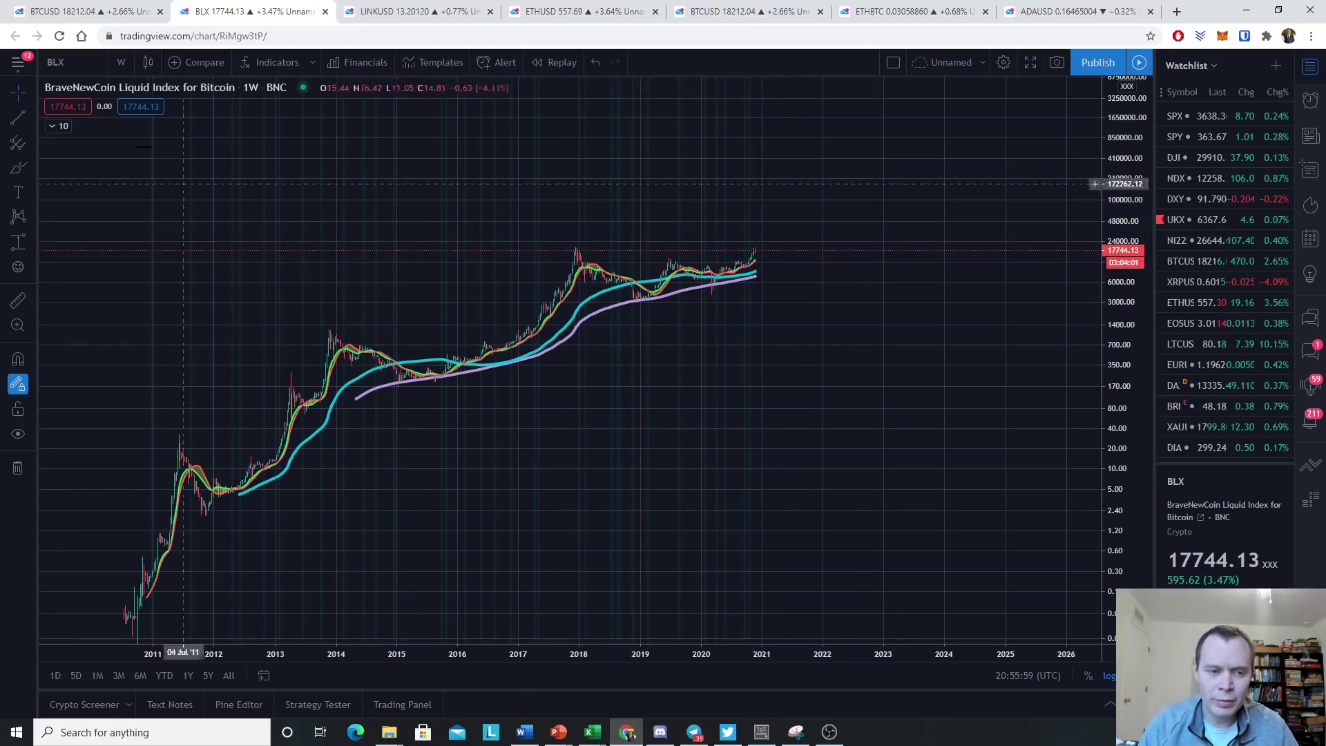
Hide the purple and cyan moving averages from the indicator legend
{"action": "left_click", "coordinate": [54, 126]}
{"action": "left_click", "coordinate": [103, 241]}
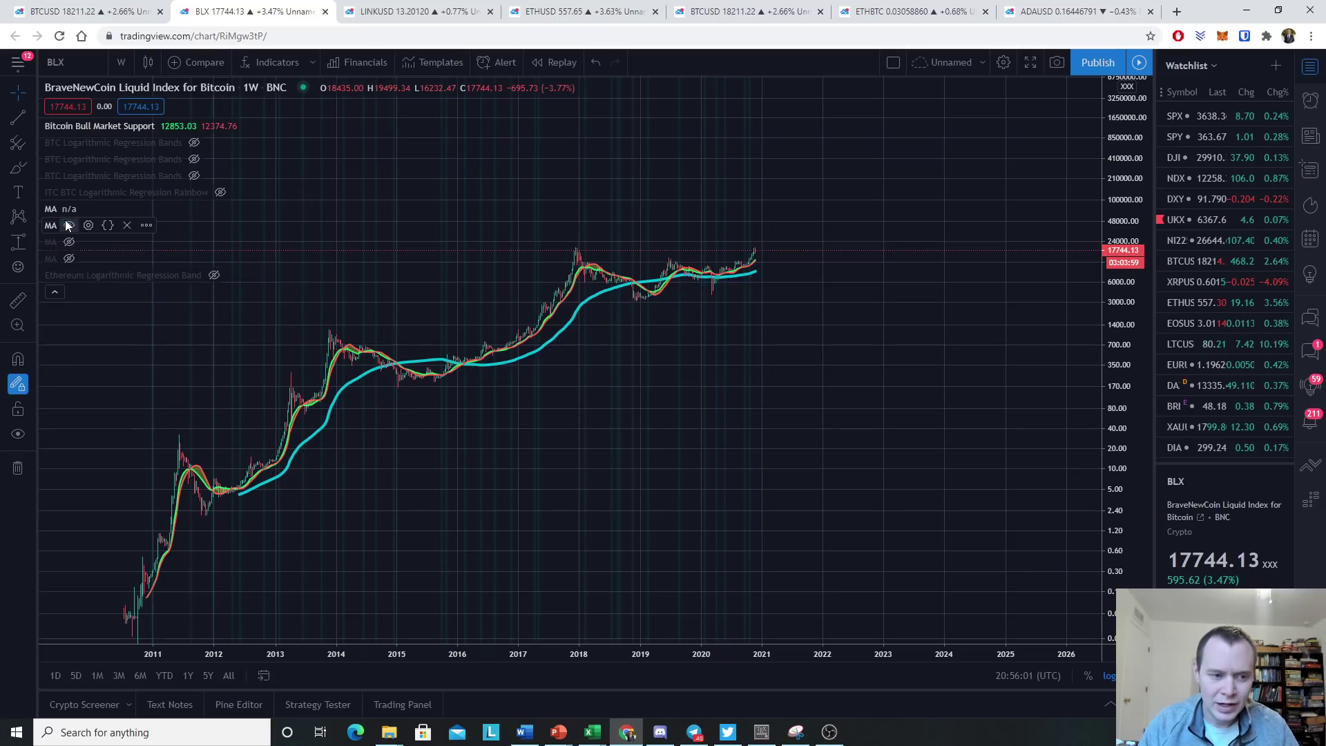
{"action": "left_click", "coordinate": [104, 226]}
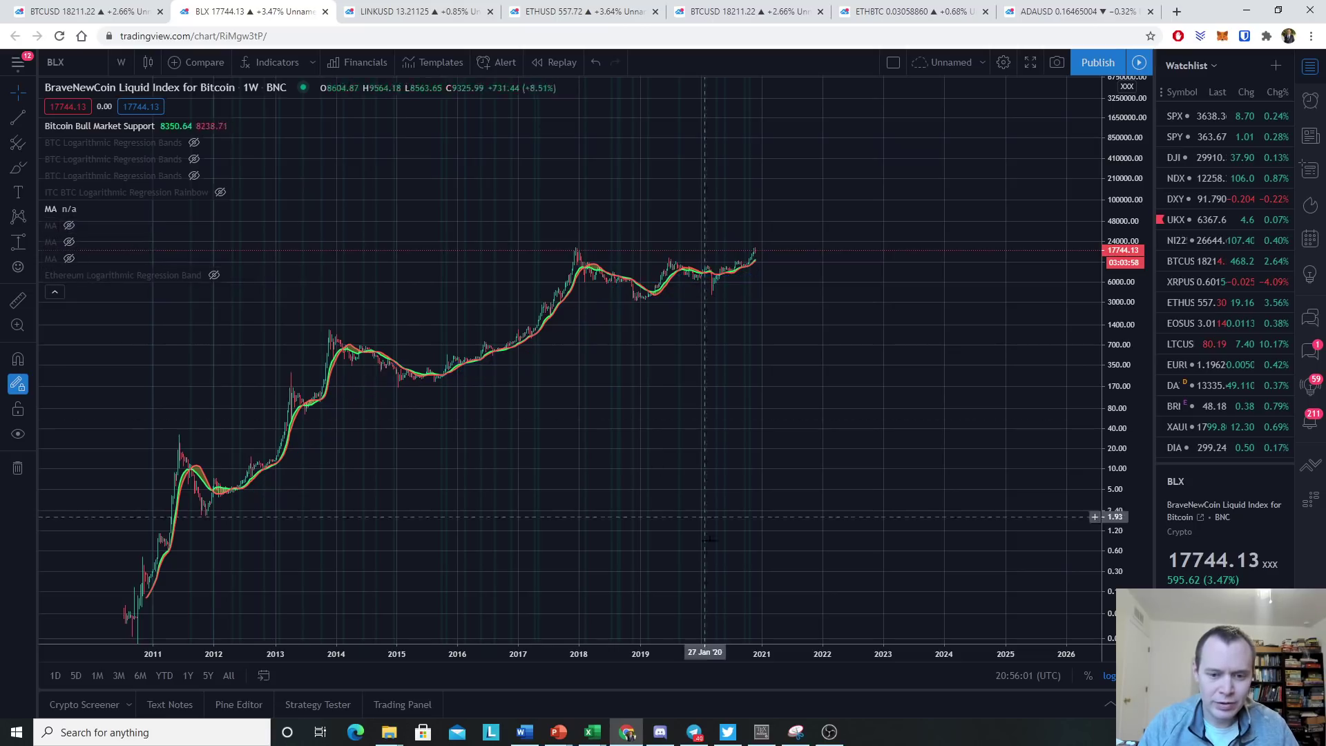
Add the (Price-20week)/20week script from My scripts as a new pane below the BLX chart
{"action": "left_click", "coordinate": [275, 61]}
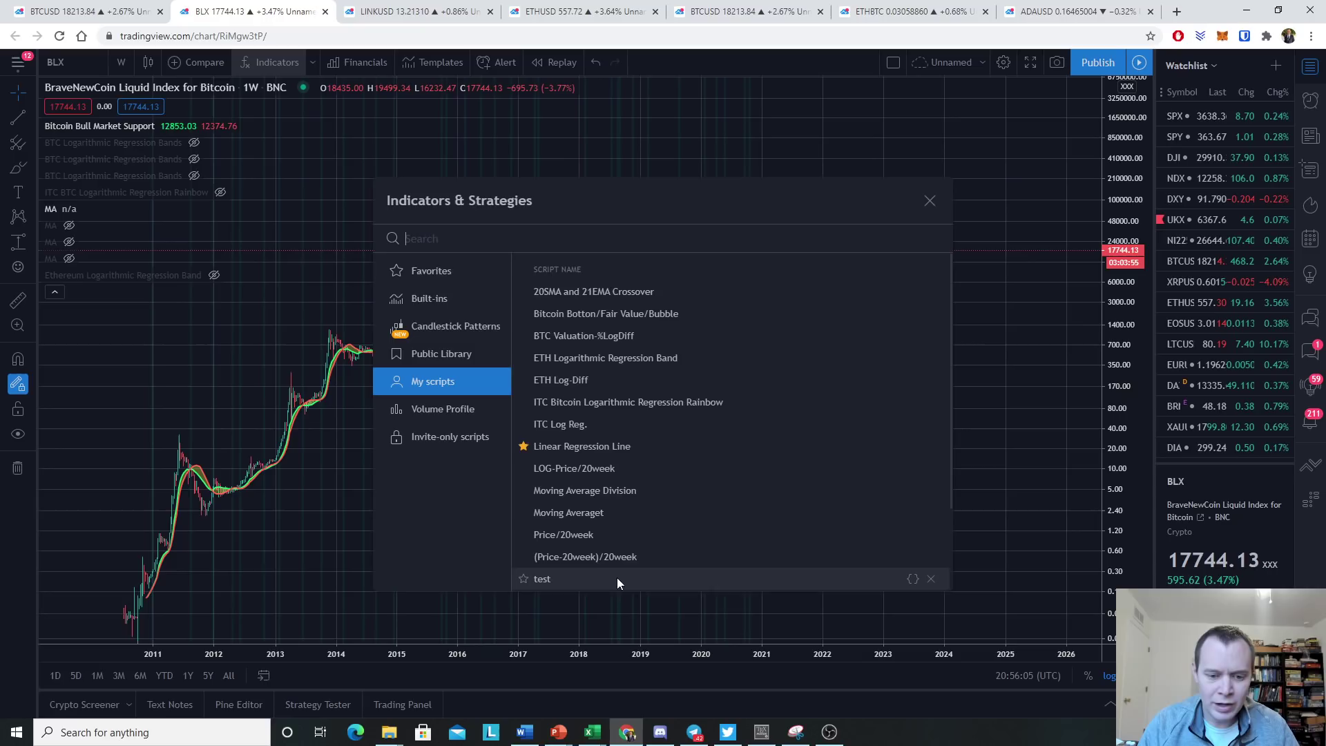
{"action": "left_click", "coordinate": [609, 560]}
{"action": "left_click", "coordinate": [930, 198]}
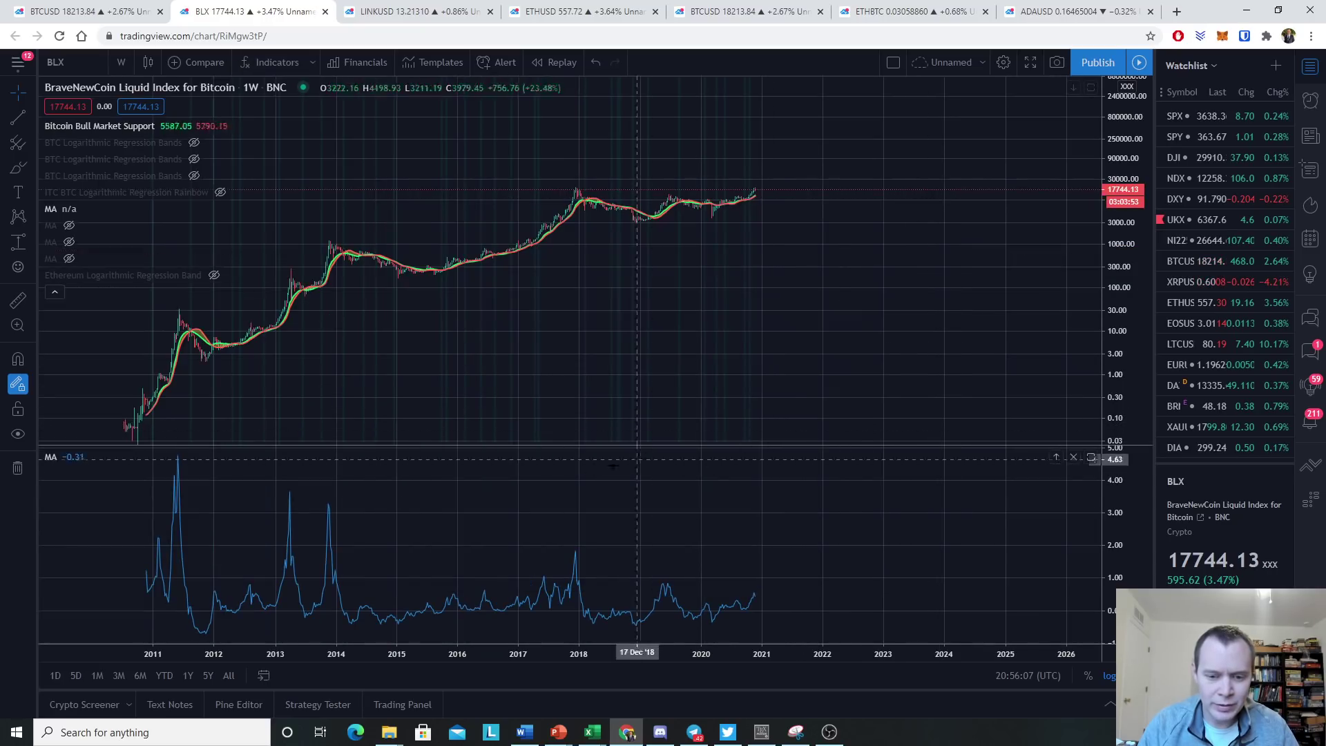
Shift the charts right and enlarge the oscillator pane
{"action": "left_click_drag", "start_coordinate": [612, 464], "coordinate": [642, 438]}
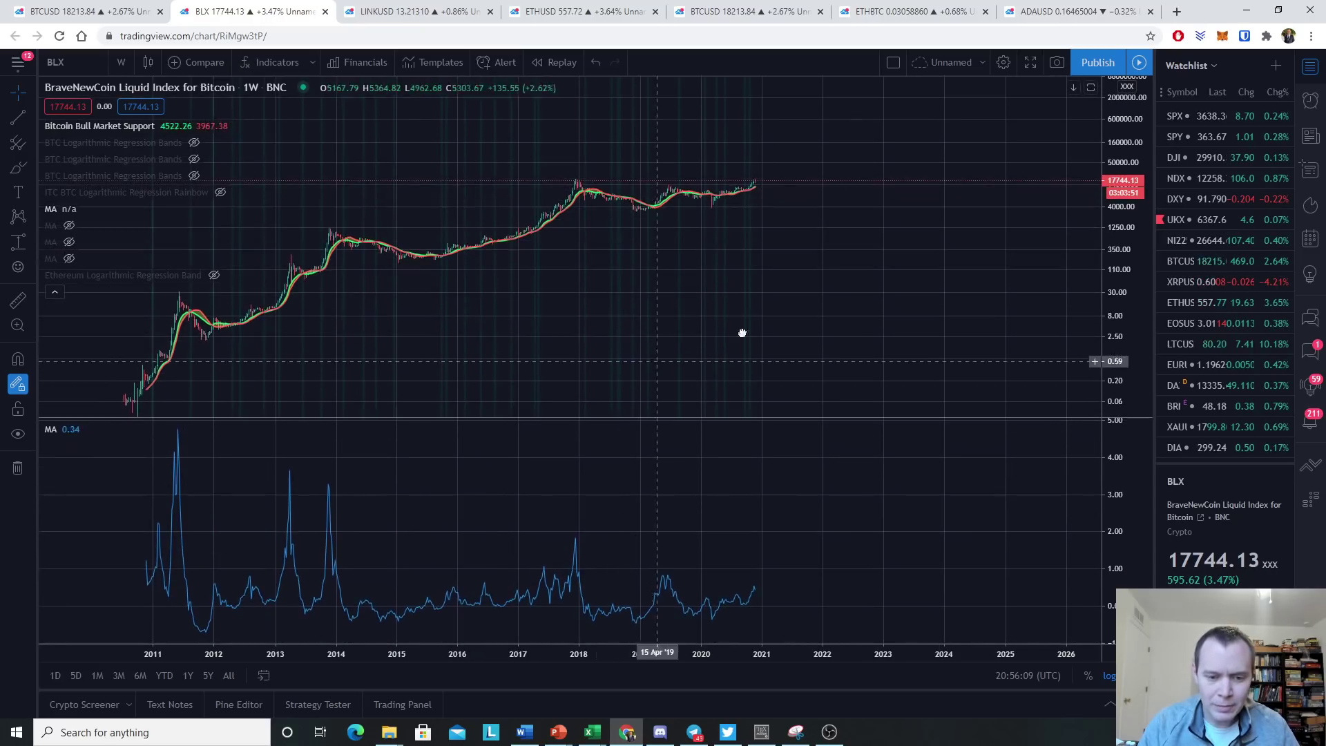
{"action": "left_click_drag", "start_coordinate": [742, 332], "coordinate": [767, 260]}
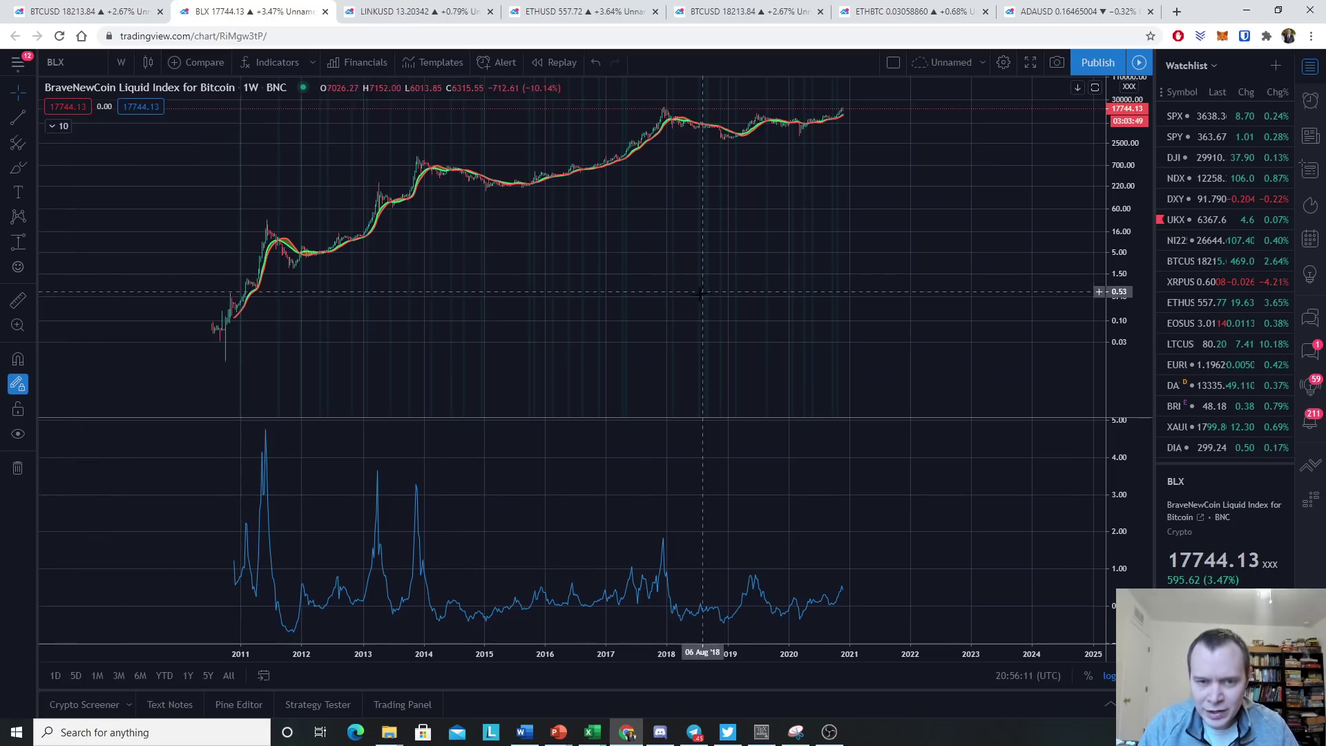
{"action": "left_click_drag", "start_coordinate": [732, 418], "coordinate": [733, 334]}
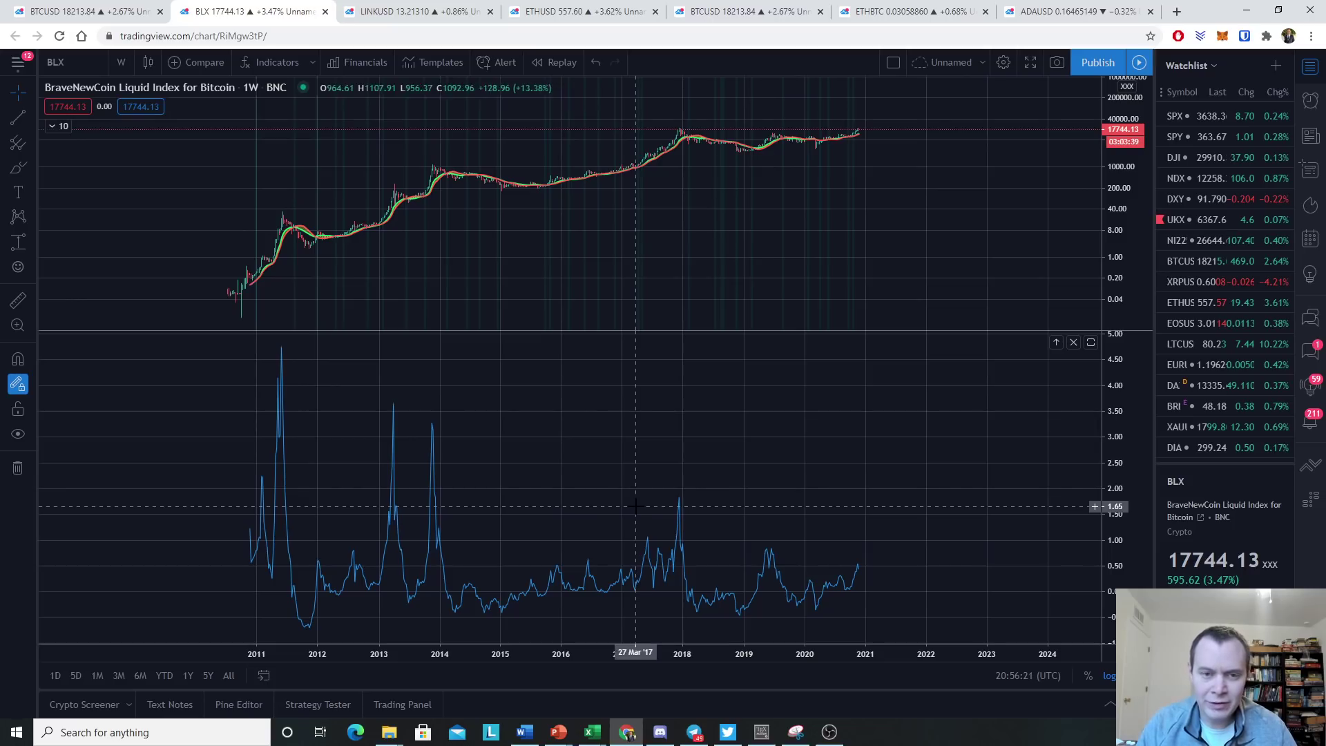
{"action": "left_click", "coordinate": [91, 12]}
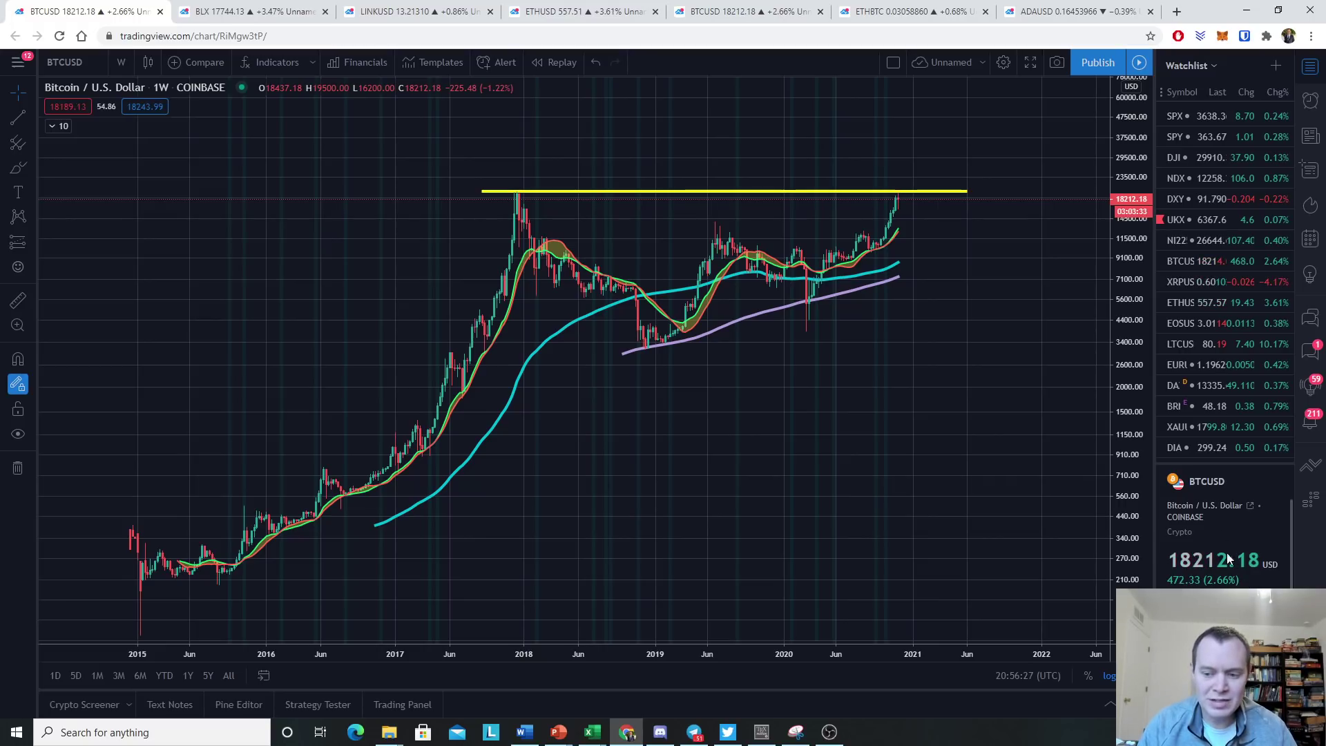
{"action": "left_click", "coordinate": [249, 11]}
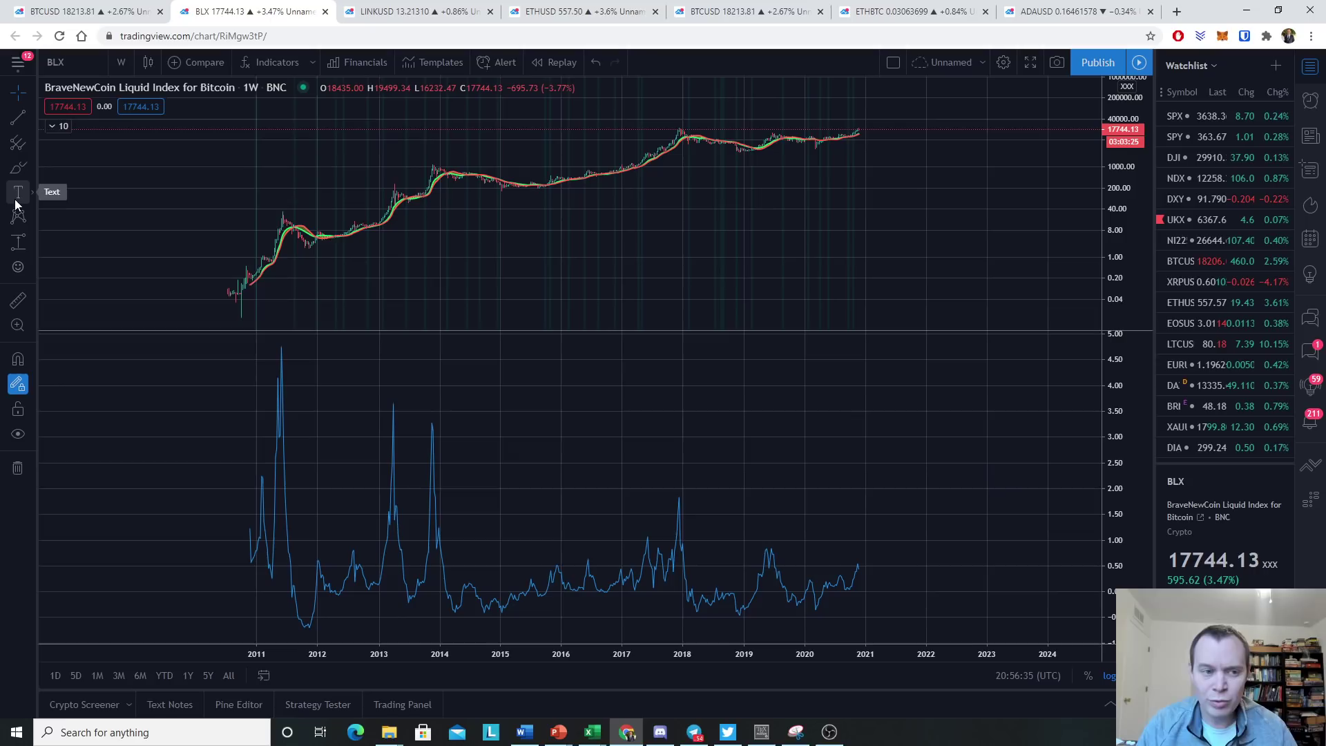
Draw a flat trend line at the current oscillator level (~0.54) back to 2011
{"action": "left_click", "coordinate": [18, 117]}
{"action": "left_click", "coordinate": [894, 564]}
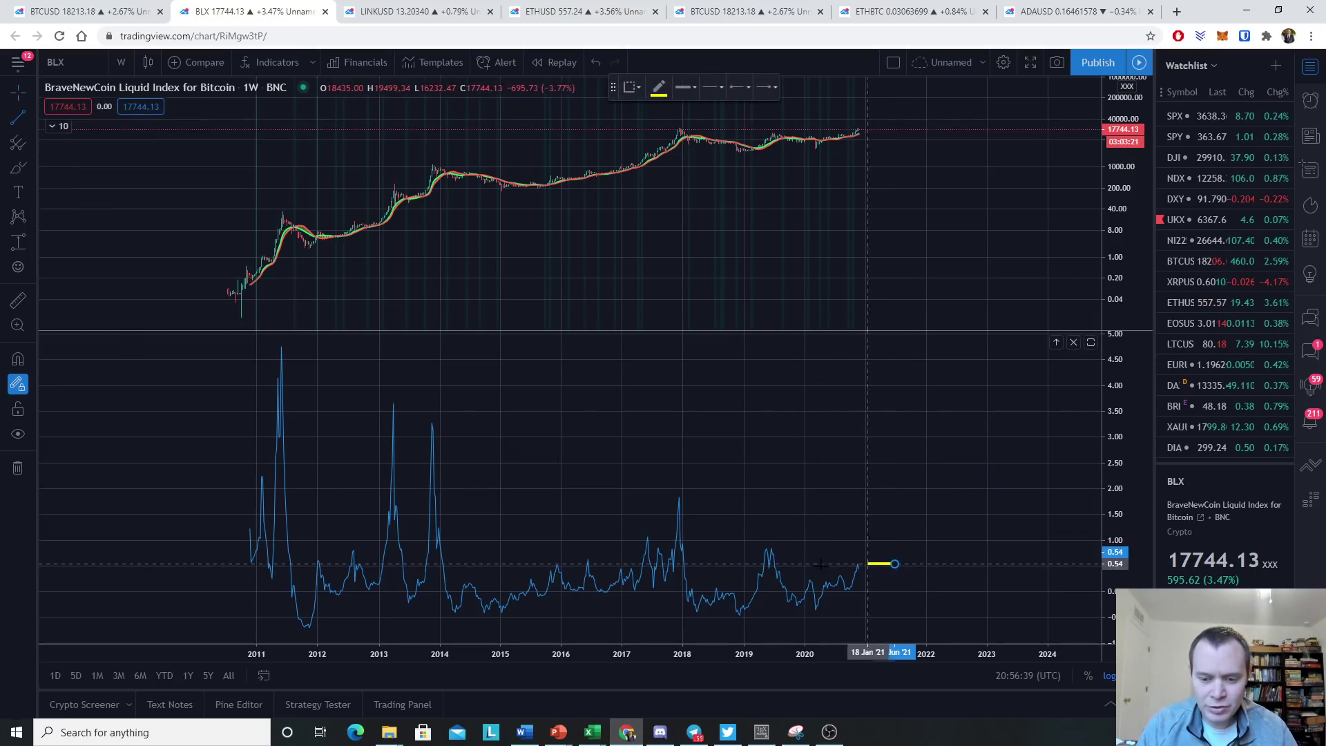
{"action": "left_click", "coordinate": [181, 564]}
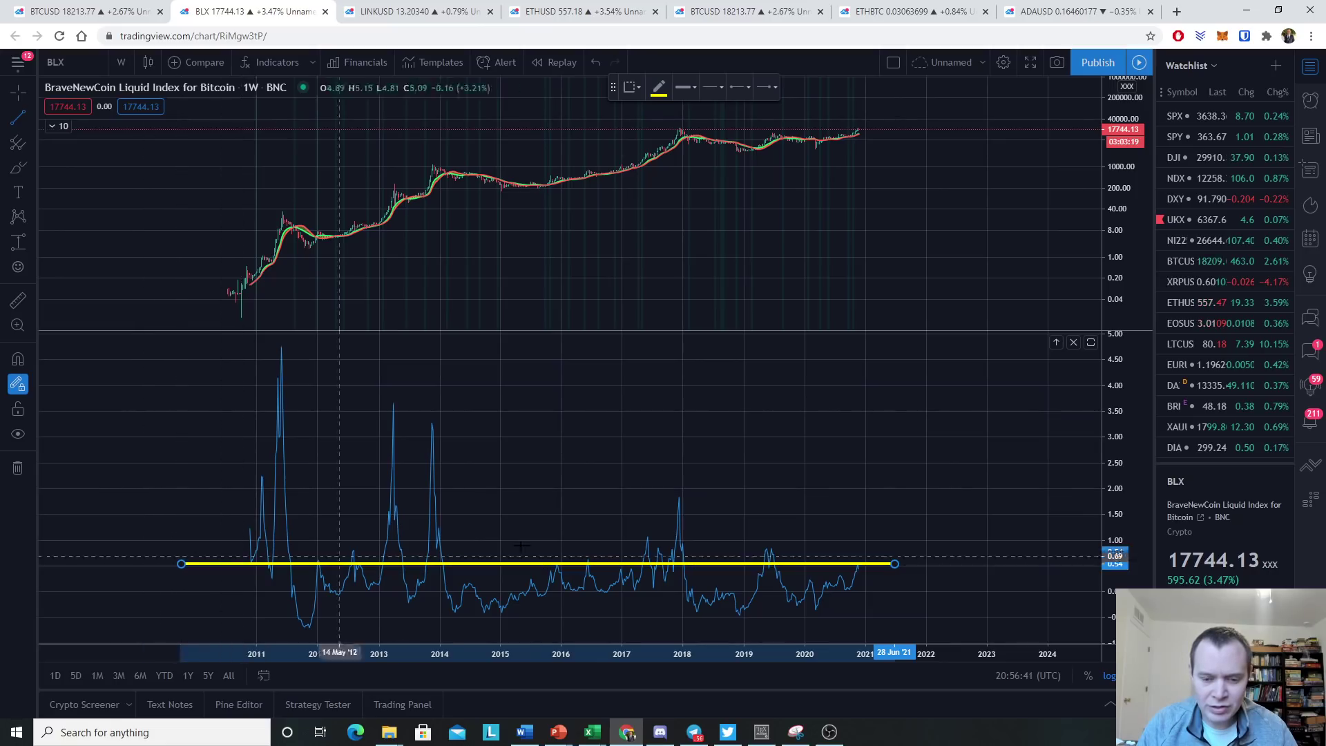
{"action": "left_click_drag", "start_coordinate": [833, 332], "coordinate": [836, 168]}
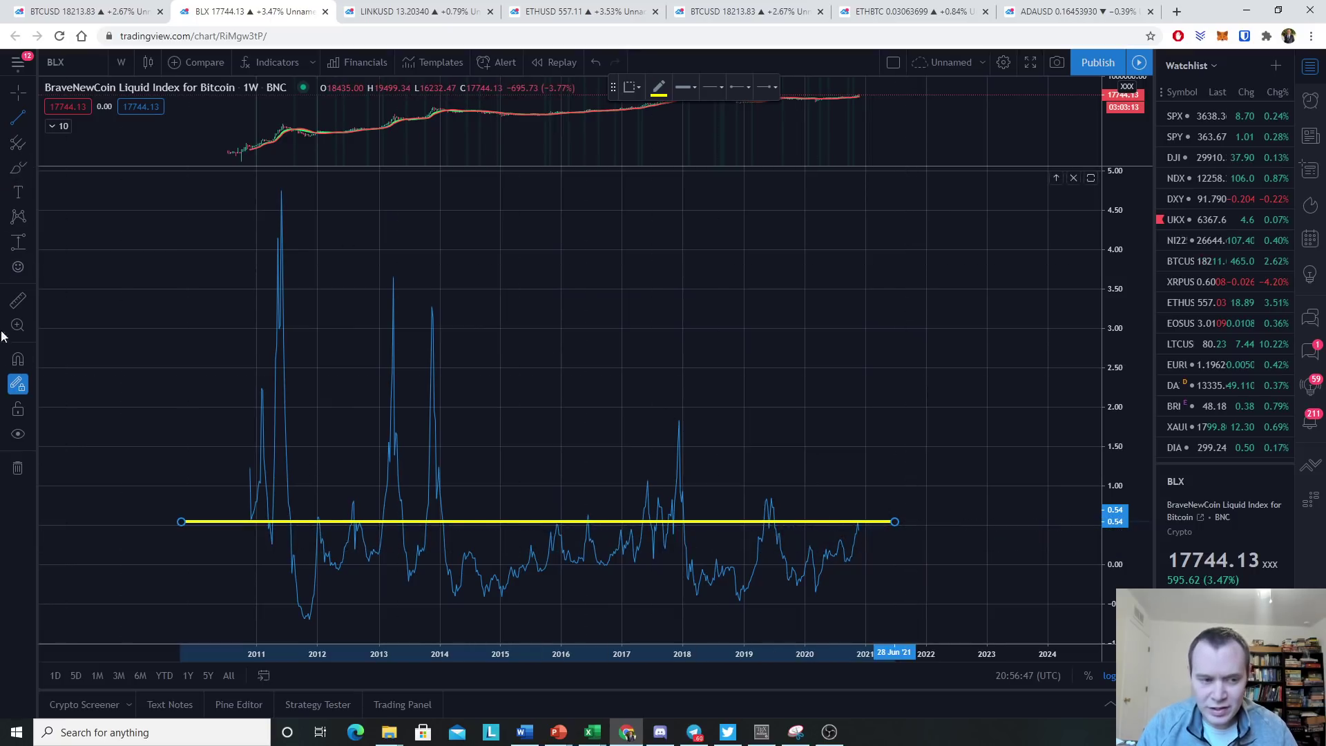
Circle the oscillator's touches of the level line now and around 2015–16 with the brush
{"action": "left_click", "coordinate": [18, 168]}
{"action": "left_click_drag", "start_coordinate": [872, 517], "coordinate": [889, 502]}
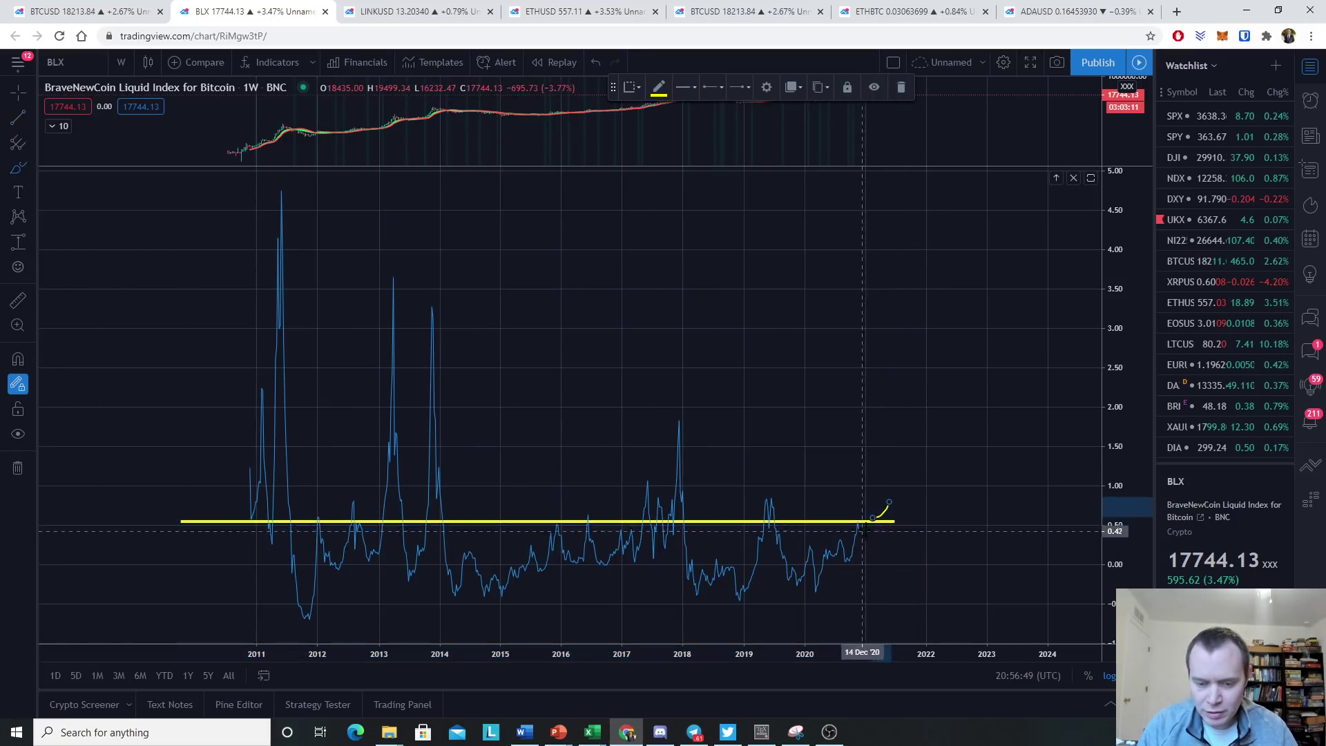
{"action": "key", "text": "Delete"}
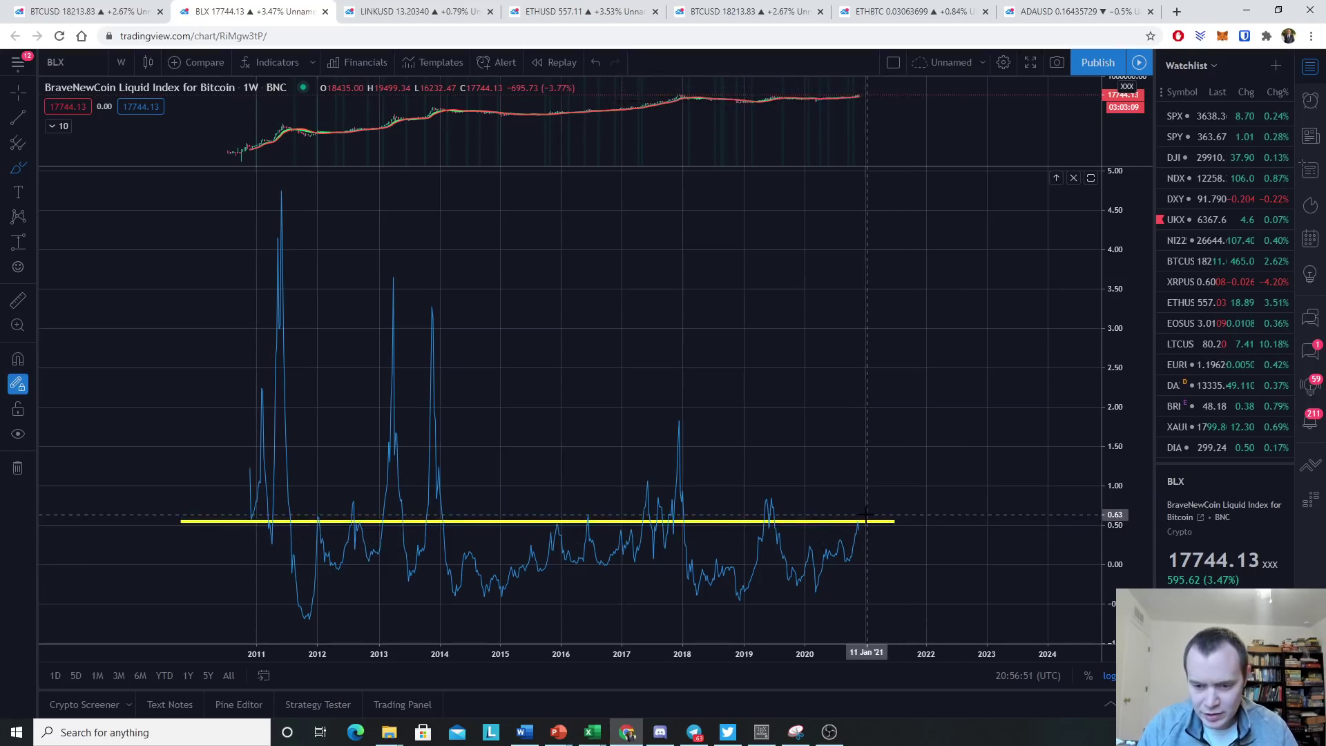
{"action": "left_click_drag", "start_coordinate": [866, 514], "coordinate": [858, 520]}
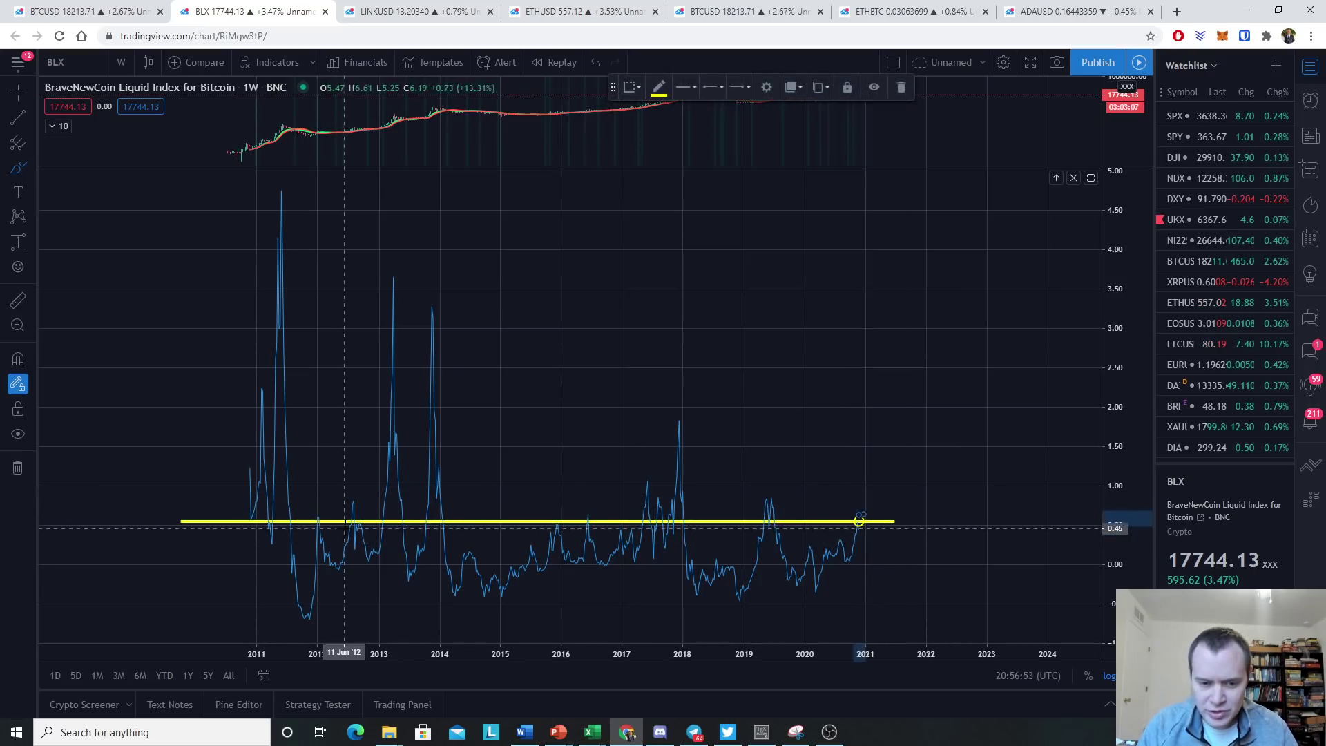
{"action": "left_click_drag", "start_coordinate": [552, 524], "coordinate": [586, 519]}
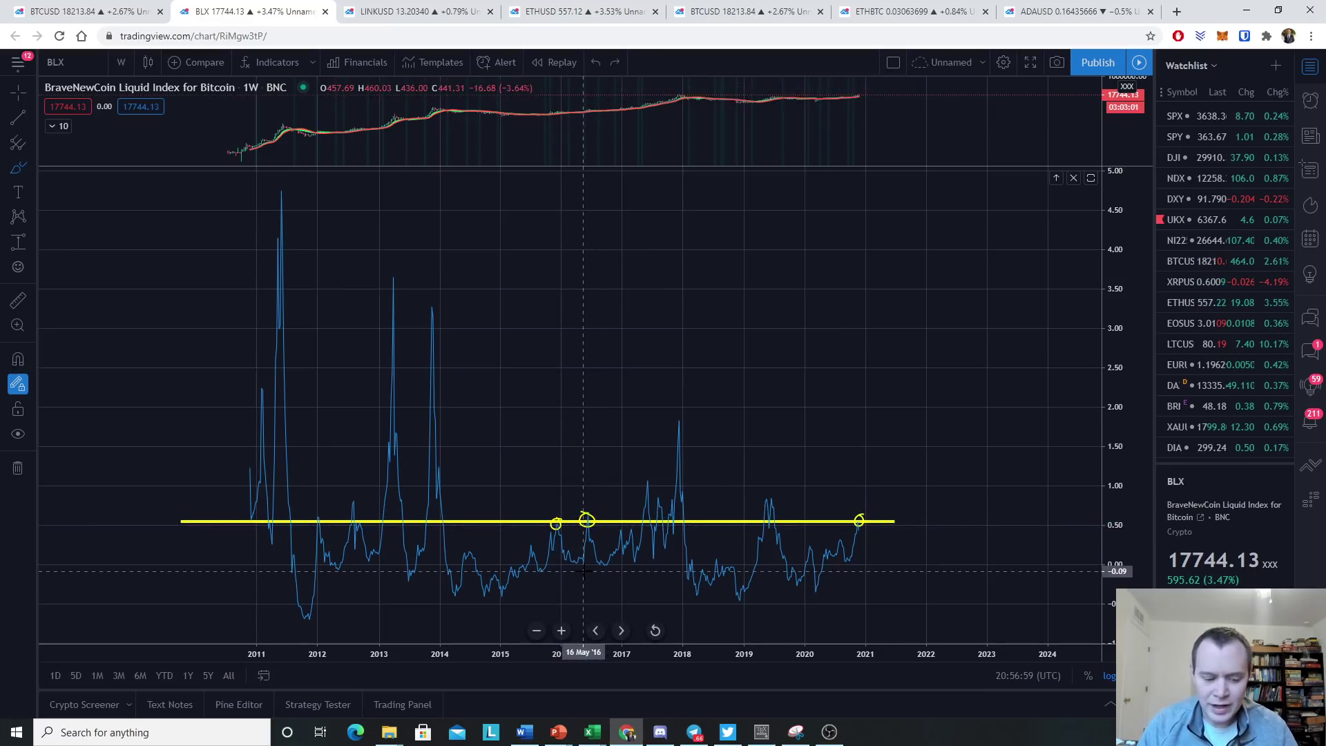
{"action": "scroll", "coordinate": [897, 538], "scroll_direction": "up", "scroll_amount": 3}
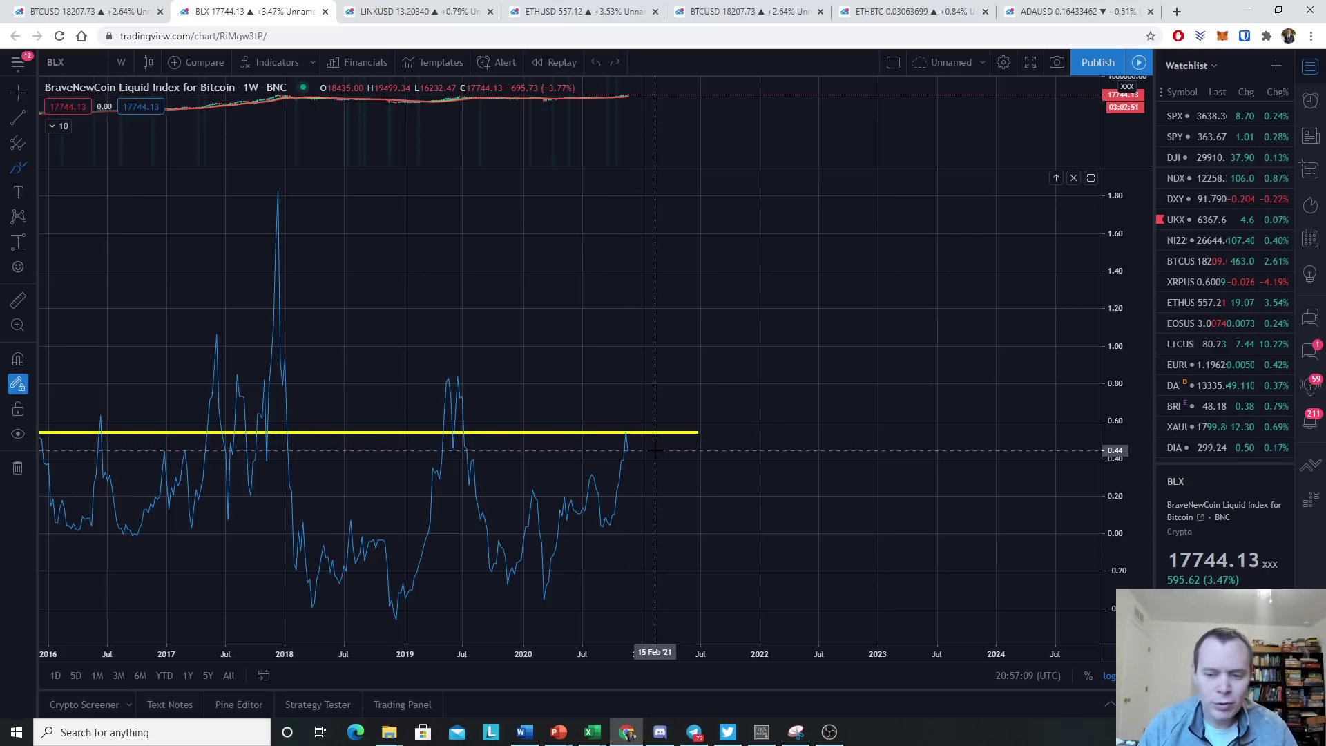
Show 2013–2021, enlarge the price pane, and hide the oscillator pane entirely
{"action": "left_click_drag", "start_coordinate": [230, 345], "coordinate": [584, 345]}
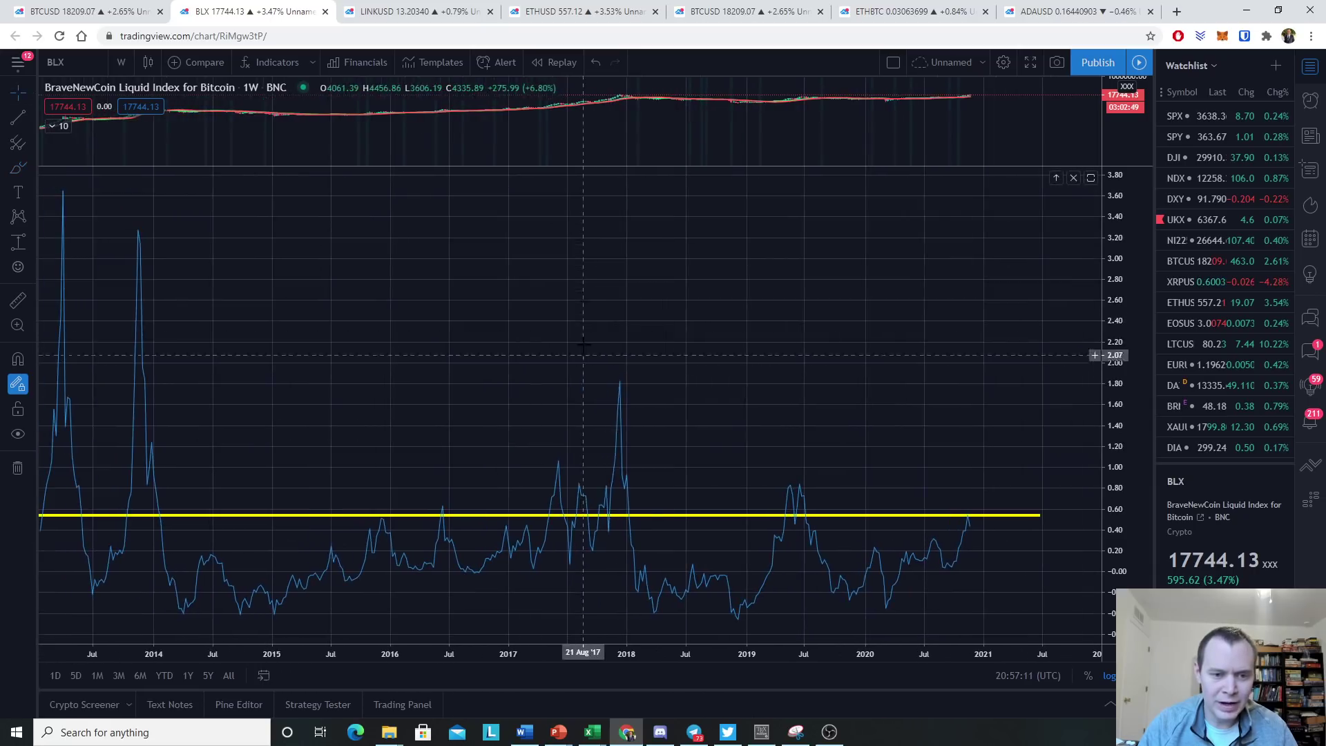
{"action": "left_click_drag", "start_coordinate": [622, 167], "coordinate": [625, 313]}
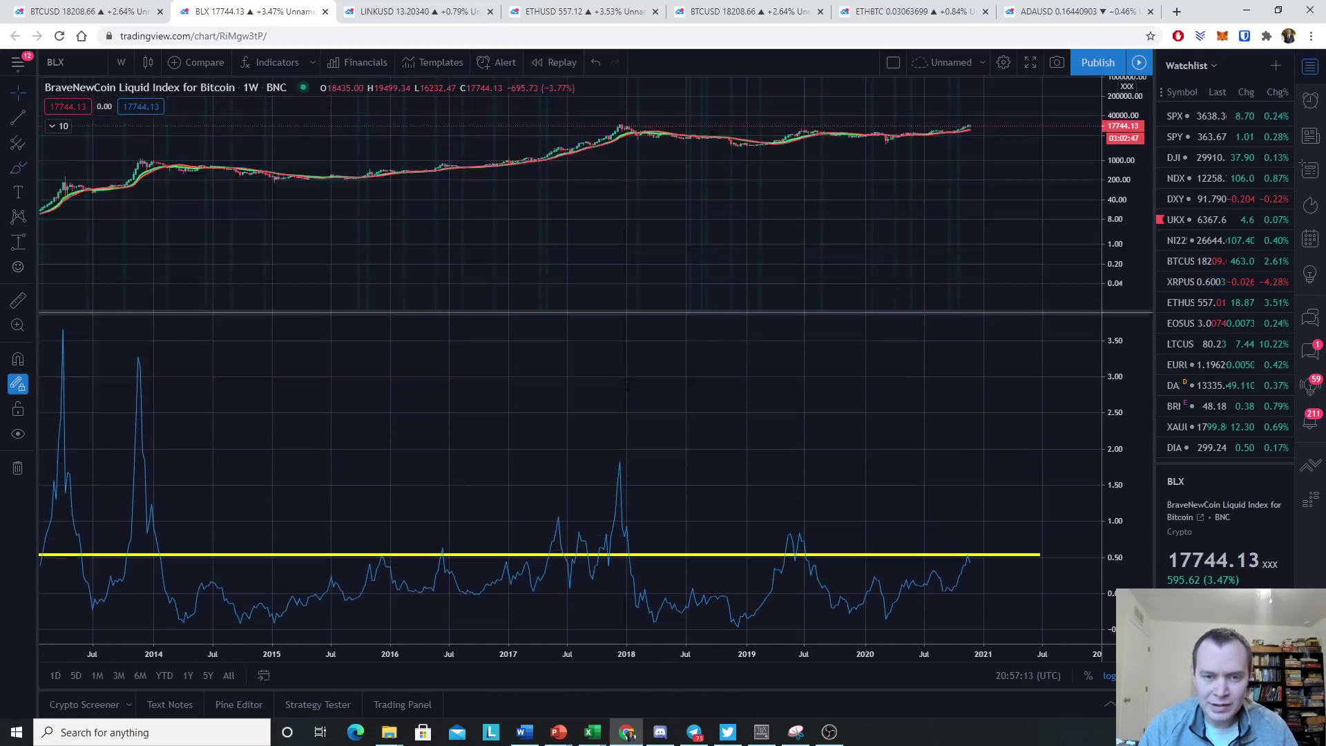
{"action": "left_click_drag", "start_coordinate": [626, 385], "coordinate": [626, 413]}
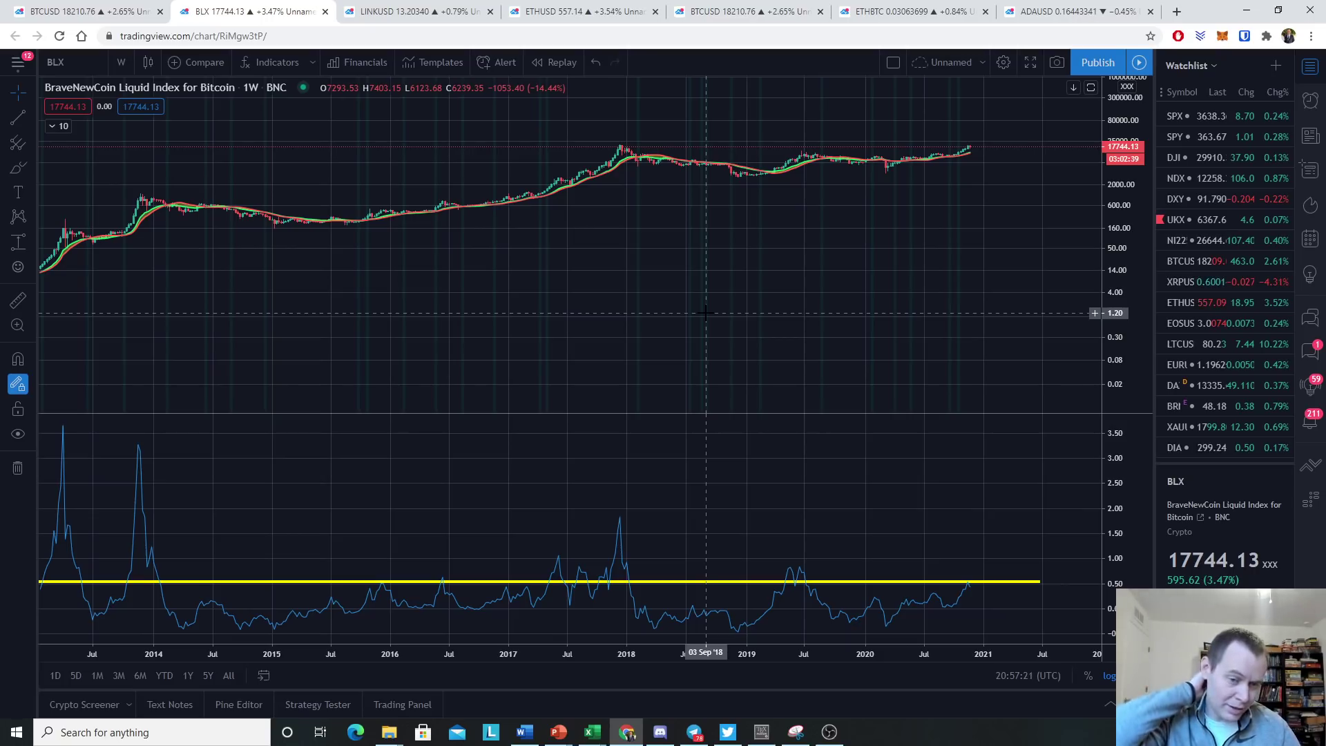
{"action": "scroll", "coordinate": [706, 313], "scroll_direction": "down", "scroll_amount": 3}
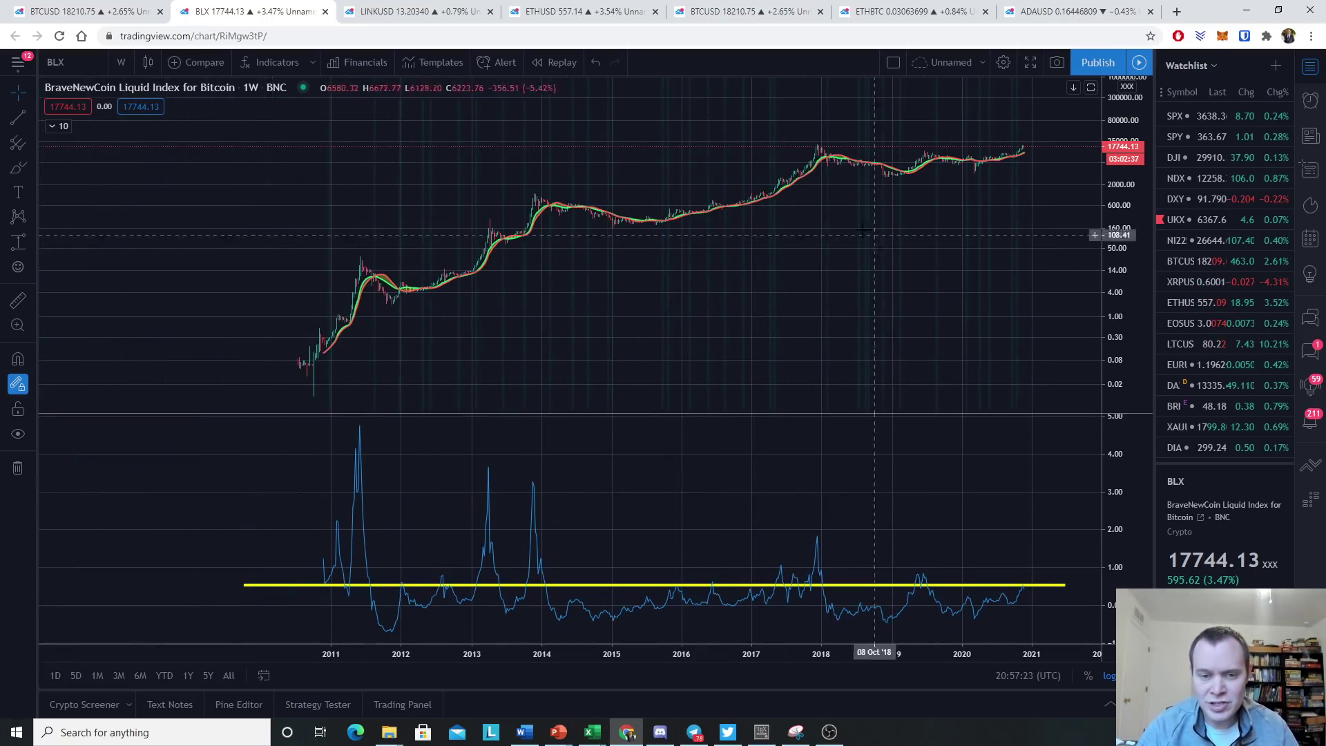
{"action": "left_click", "coordinate": [1069, 425]}
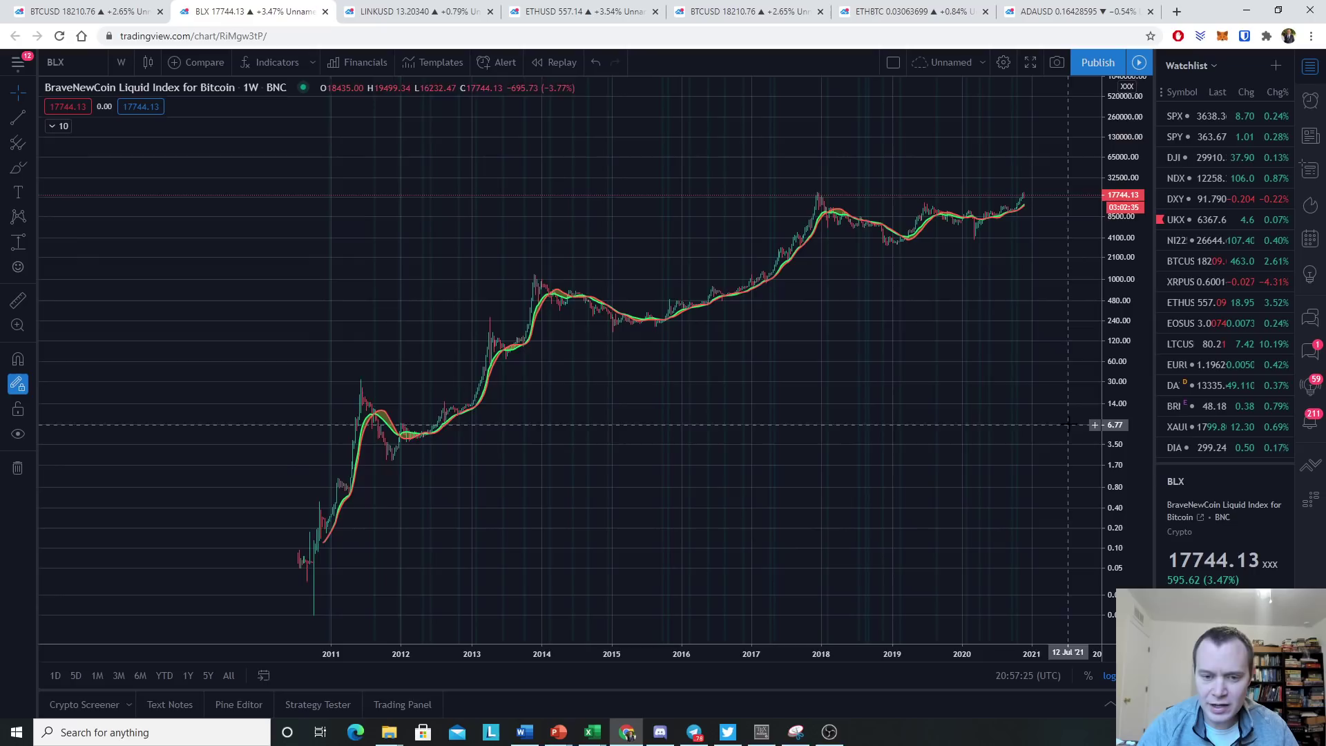
{"action": "scroll", "coordinate": [805, 385], "scroll_direction": "up", "scroll_amount": 2}
Brush yellow marks at the early-2018, mid-2016 and early-2017 moving-average support touches
{"action": "left_click_drag", "start_coordinate": [1133, 554], "coordinate": [29, 189]}
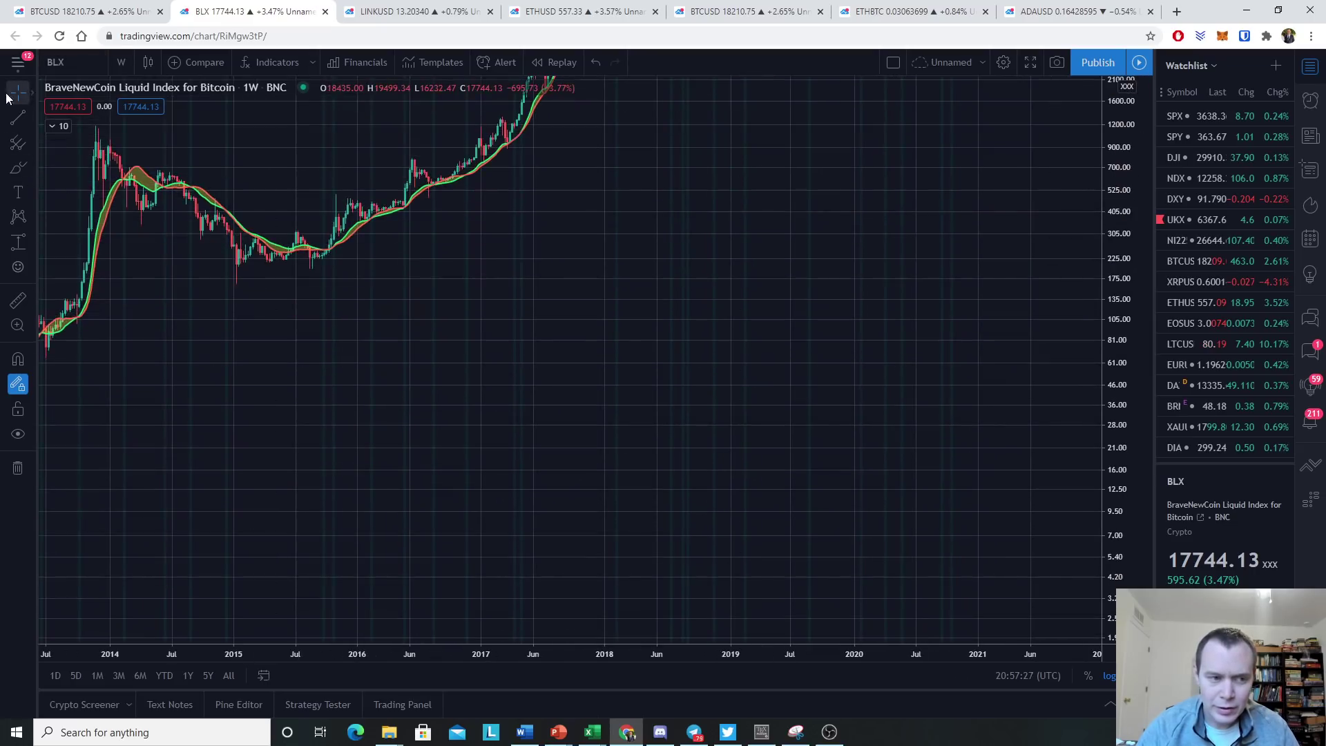
{"action": "left_click_drag", "start_coordinate": [702, 281], "coordinate": [338, 467]}
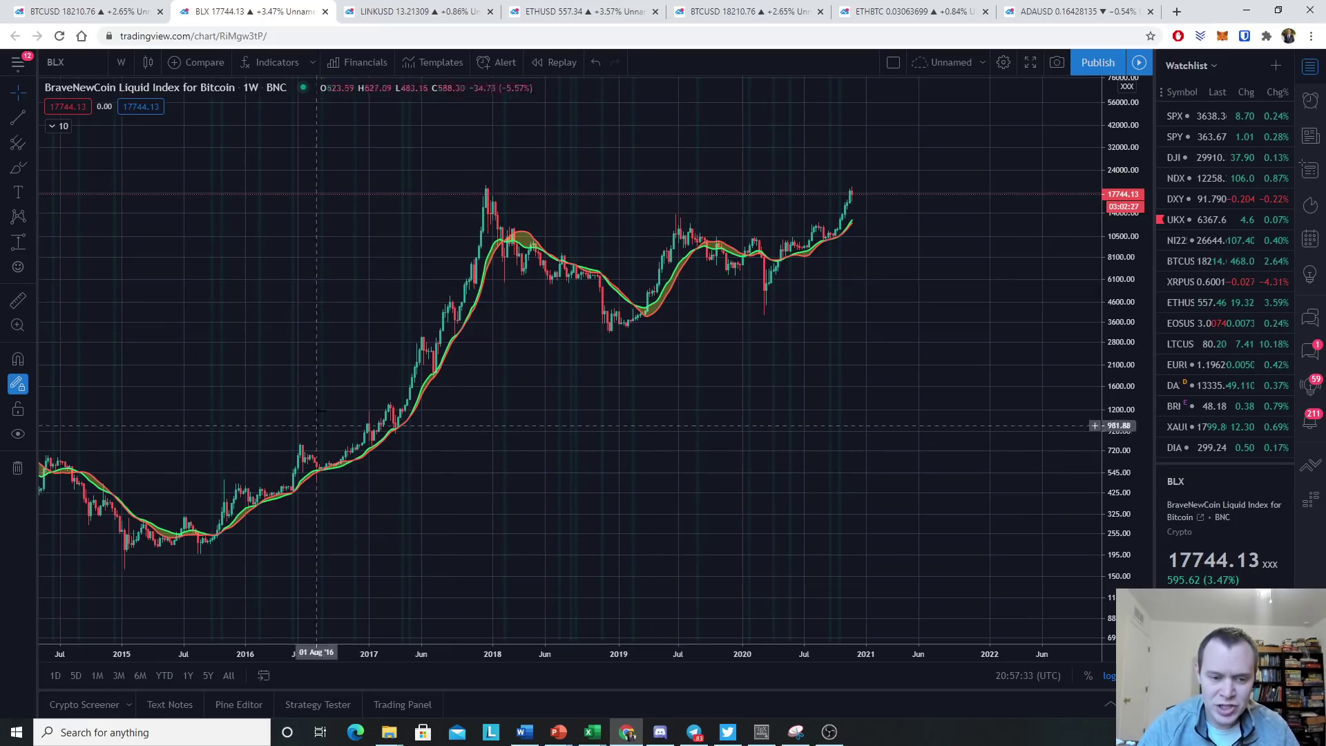
{"action": "left_click", "coordinate": [18, 168]}
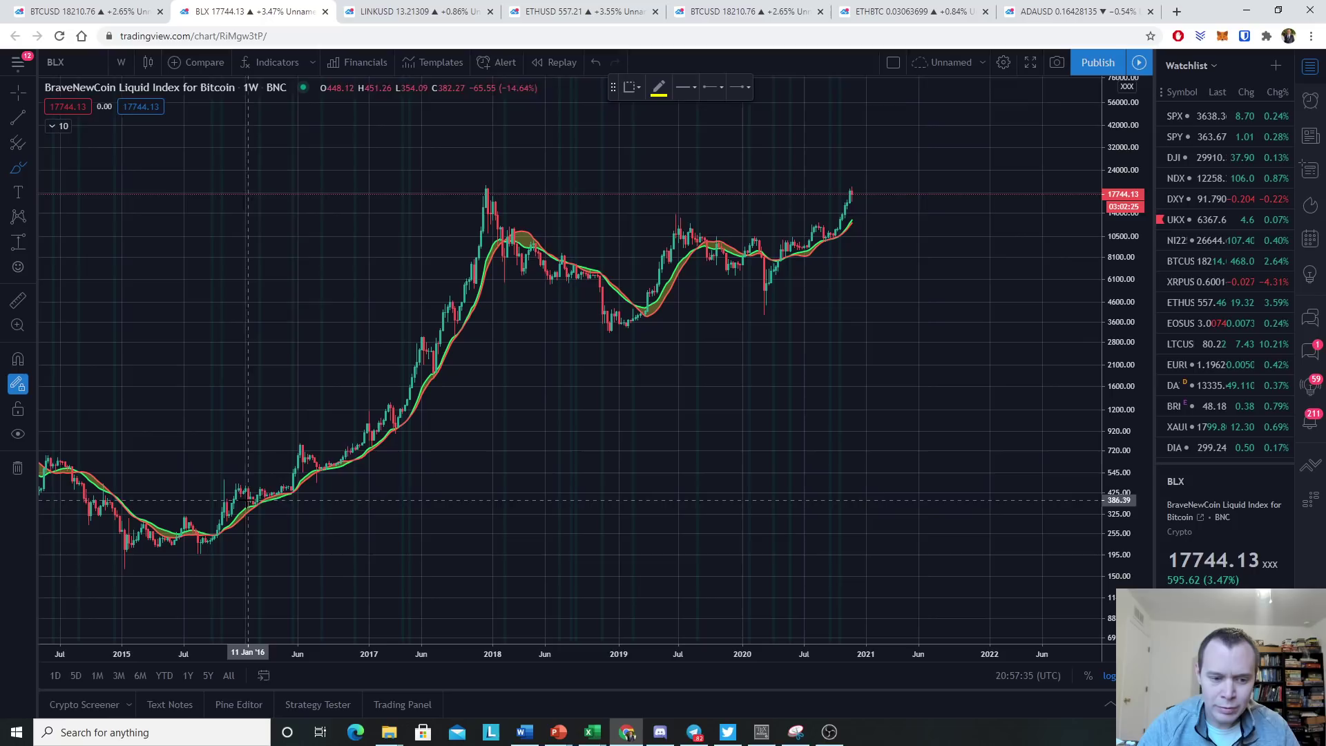
{"action": "mouse_move", "coordinate": [254, 498]}
{"action": "left_mouse_down"}
{"action": "mouse_move", "coordinate": [300, 490]}
{"action": "mouse_move", "coordinate": [304, 457]}
{"action": "mouse_move", "coordinate": [328, 468]}
{"action": "mouse_move", "coordinate": [361, 455]}
{"action": "mouse_move", "coordinate": [412, 394]}
{"action": "mouse_move", "coordinate": [425, 353]}
{"action": "mouse_move", "coordinate": [439, 369]}
{"action": "mouse_move", "coordinate": [463, 340]}
{"action": "mouse_move", "coordinate": [493, 188]}
{"action": "mouse_move", "coordinate": [499, 250]}
{"action": "left_mouse_up"}
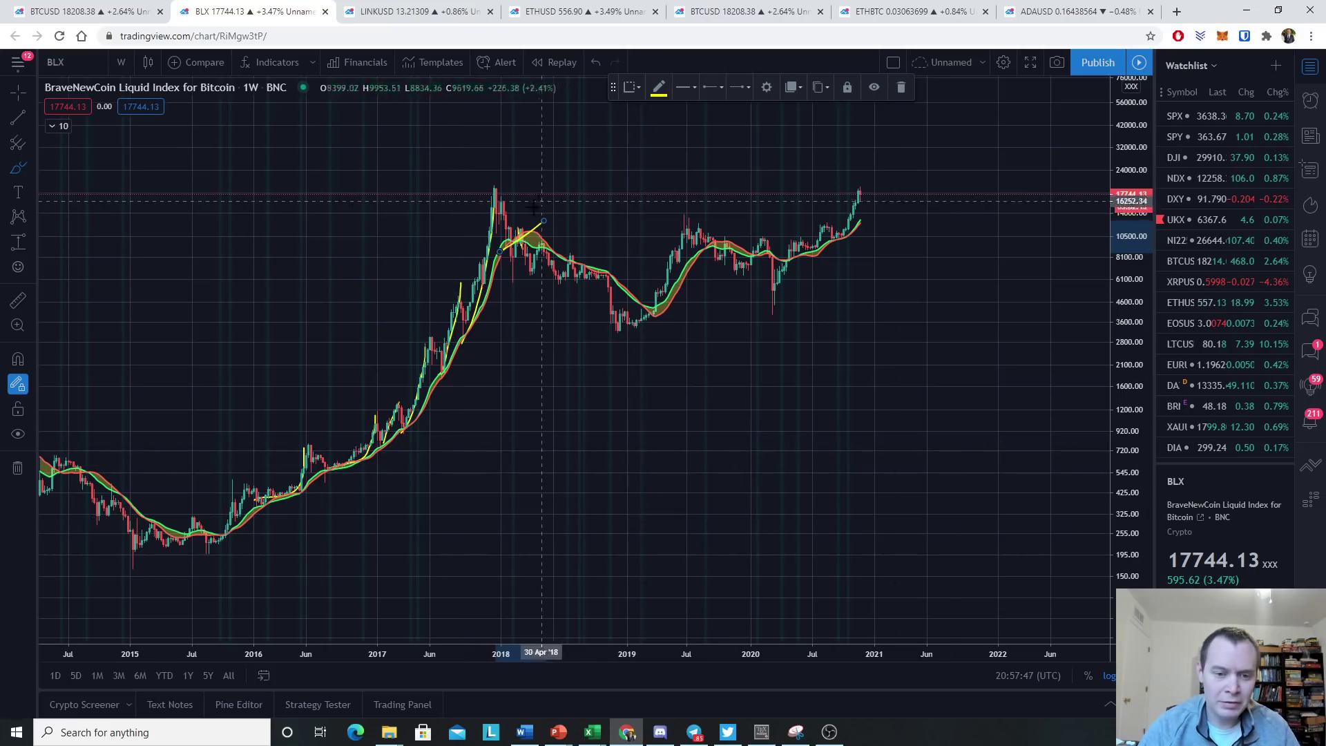
{"action": "left_click_drag", "start_coordinate": [312, 444], "coordinate": [335, 464]}
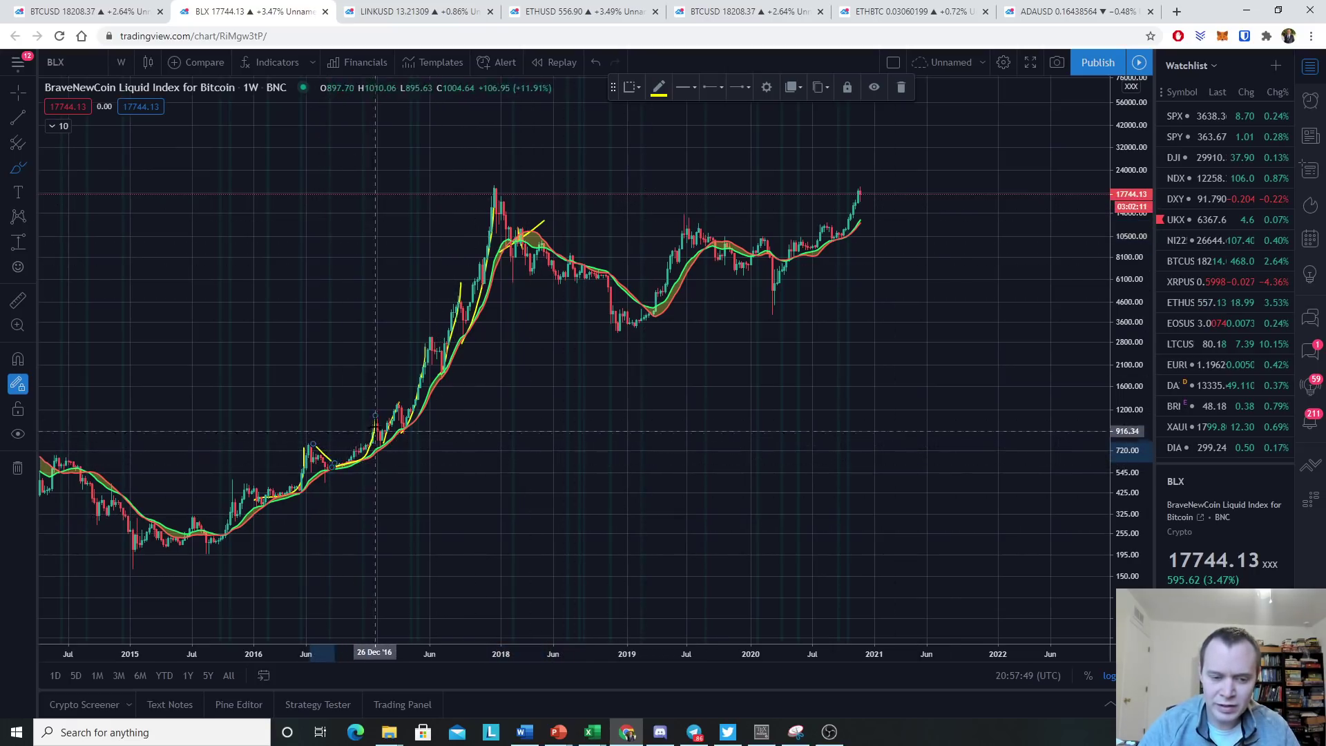
{"action": "left_click_drag", "start_coordinate": [397, 409], "coordinate": [410, 429]}
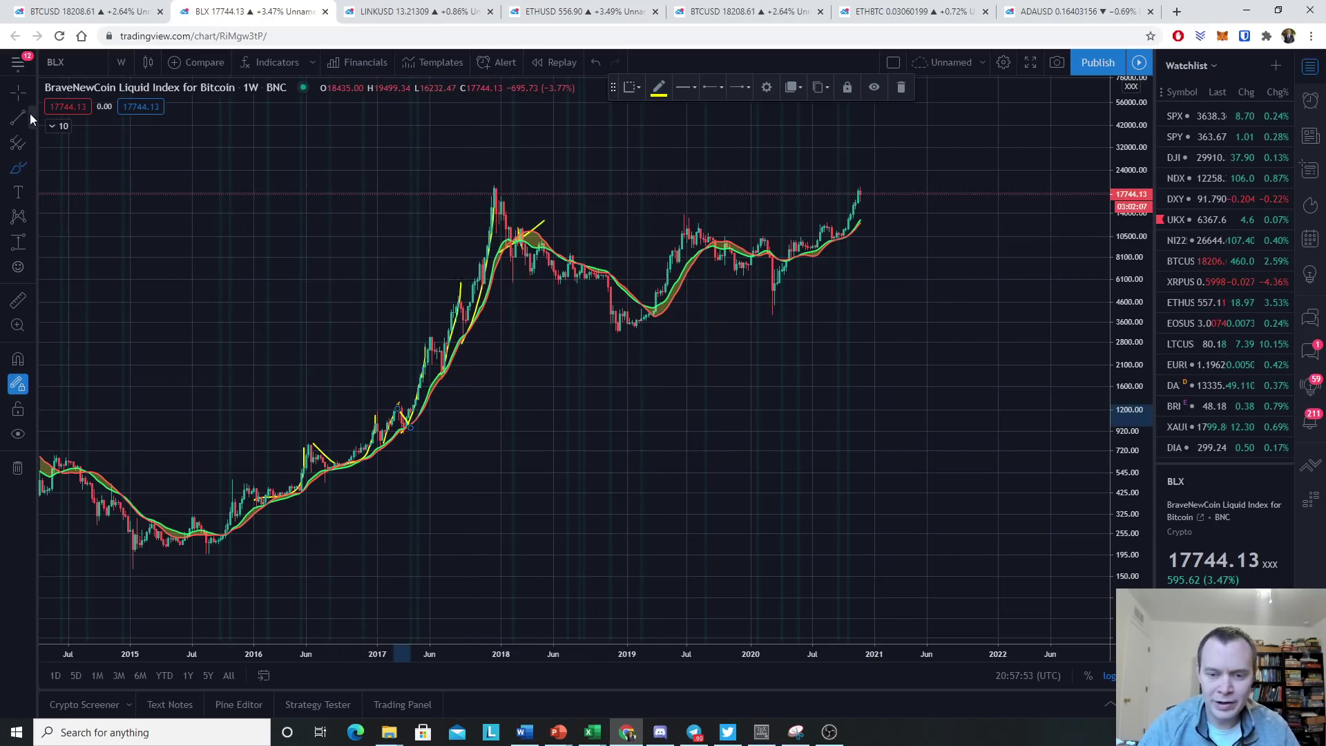
{"action": "scroll", "coordinate": [604, 390], "scroll_direction": "up", "scroll_amount": 2}
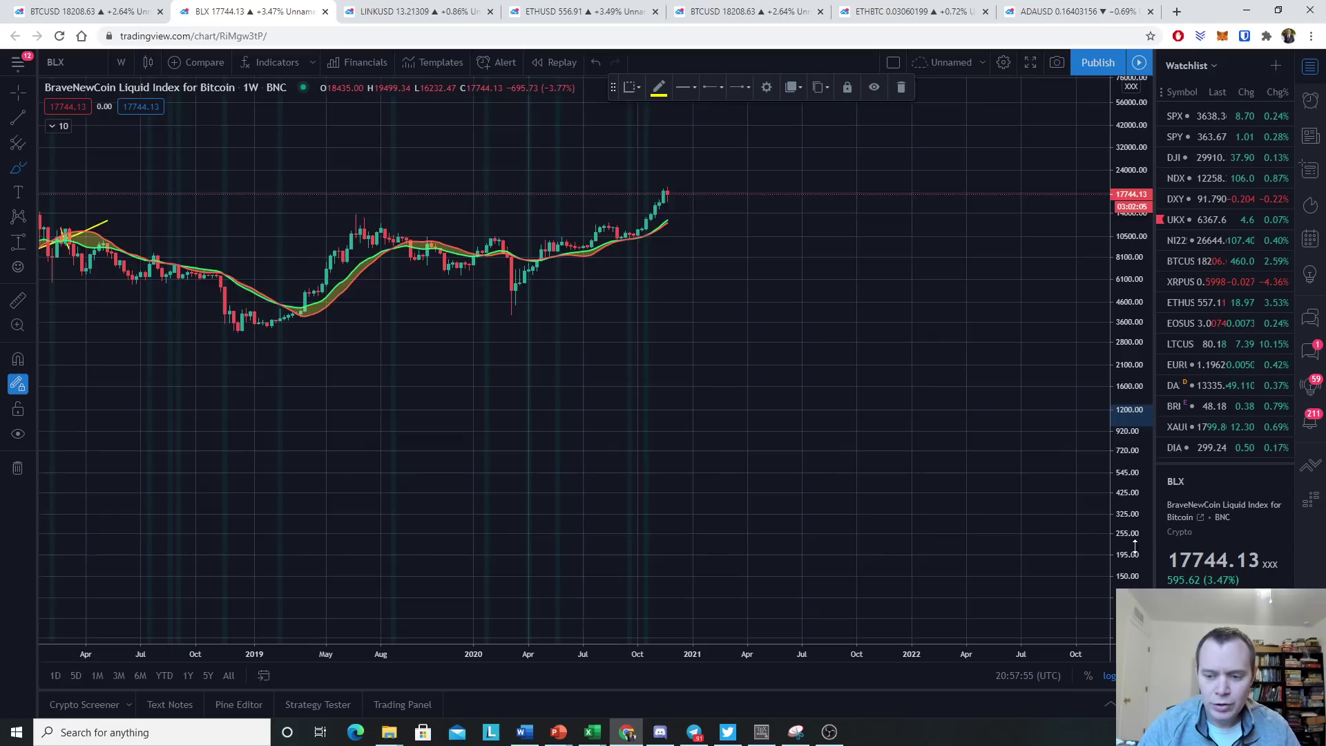
{"action": "scroll", "coordinate": [604, 391], "scroll_direction": "up", "scroll_amount": 2}
{"action": "left_click_drag", "start_coordinate": [636, 343], "coordinate": [867, 558]}
{"action": "left_click", "coordinate": [17, 169]}
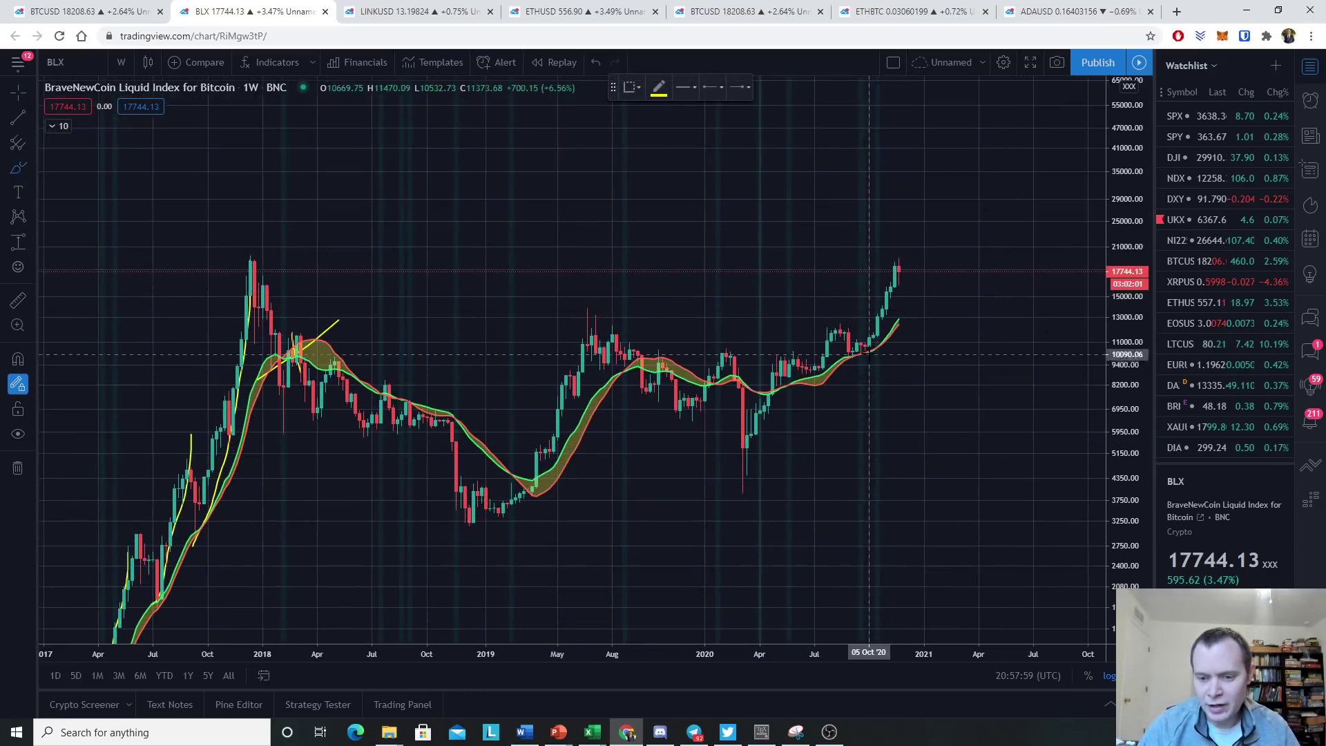
{"action": "left_click_drag", "start_coordinate": [879, 343], "coordinate": [895, 262]}
{"action": "key", "text": "ctrl+z"}
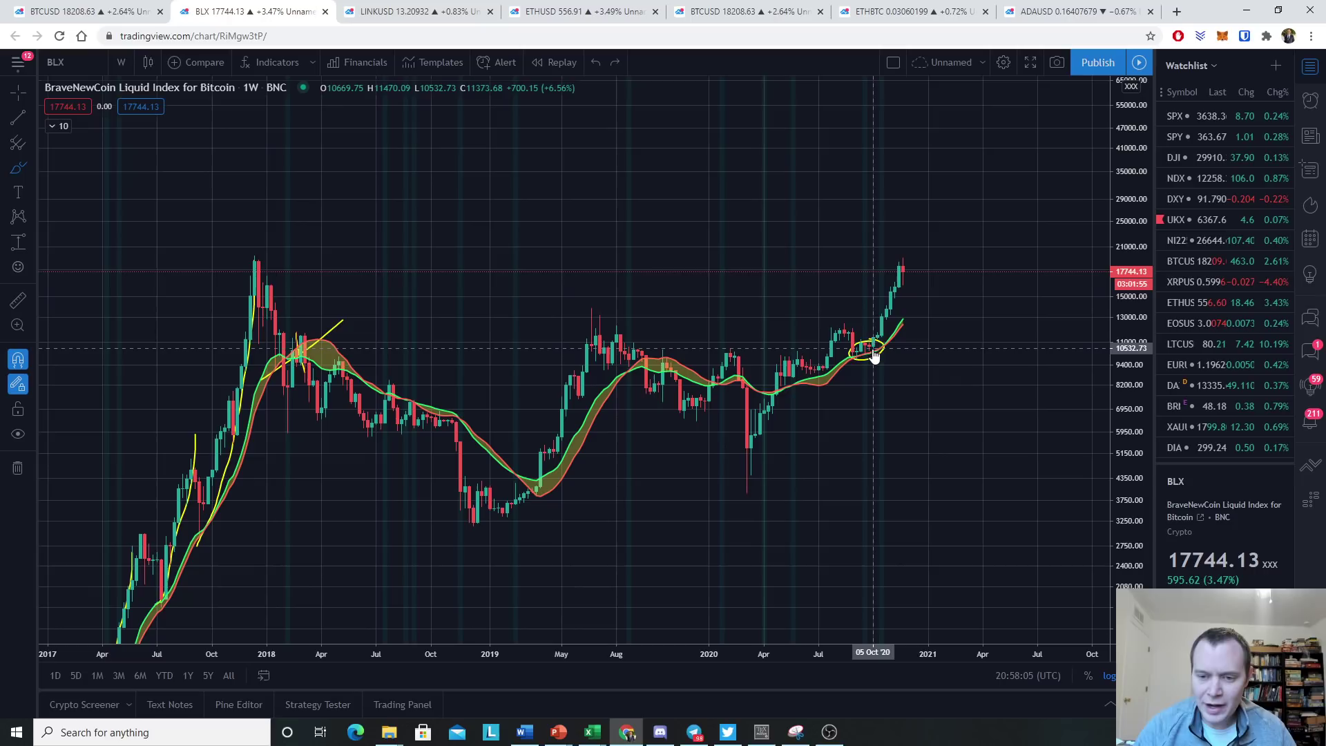
{"action": "key", "text": "ctrl+z"}
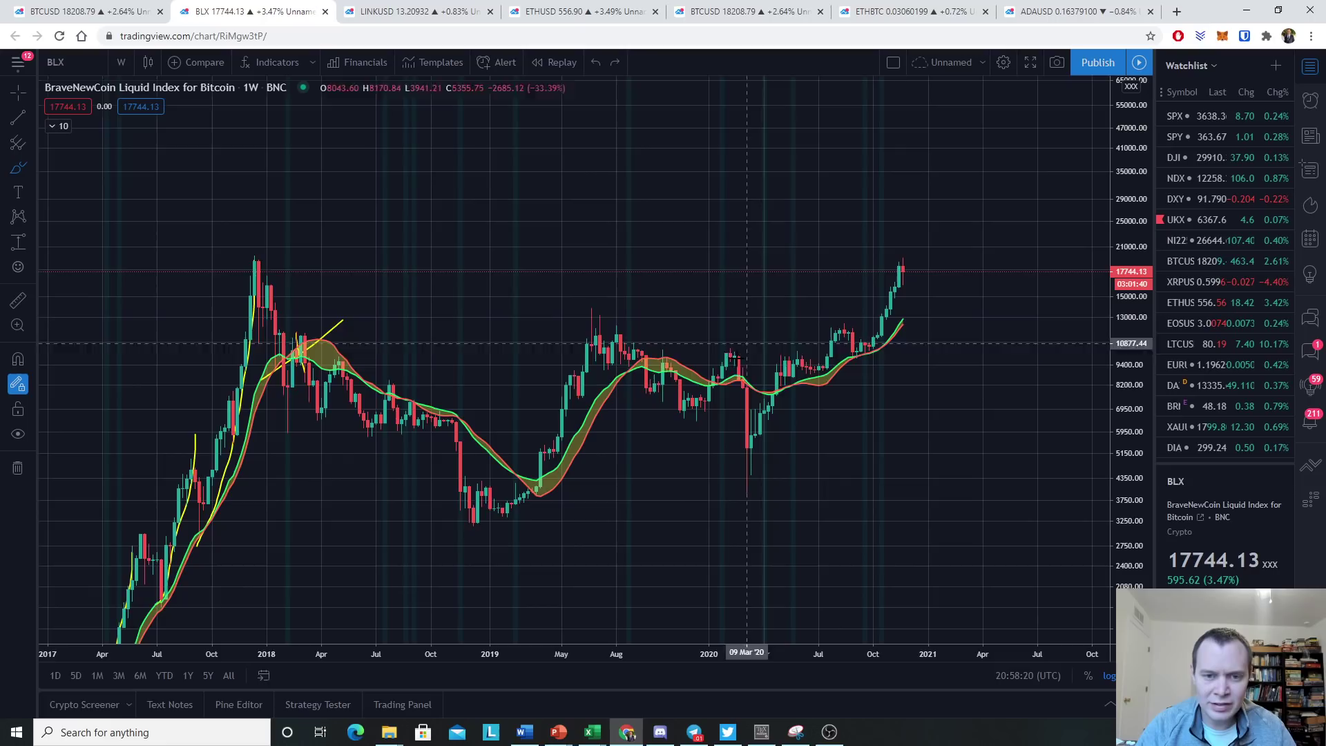
{"action": "scroll", "coordinate": [773, 324], "scroll_direction": "up", "scroll_amount": 3}
Measure a Date Range from the latest candle back to early July 2020: 20 bars, 140 days
{"action": "left_click_drag", "start_coordinate": [1127, 564], "coordinate": [1127, 483]}
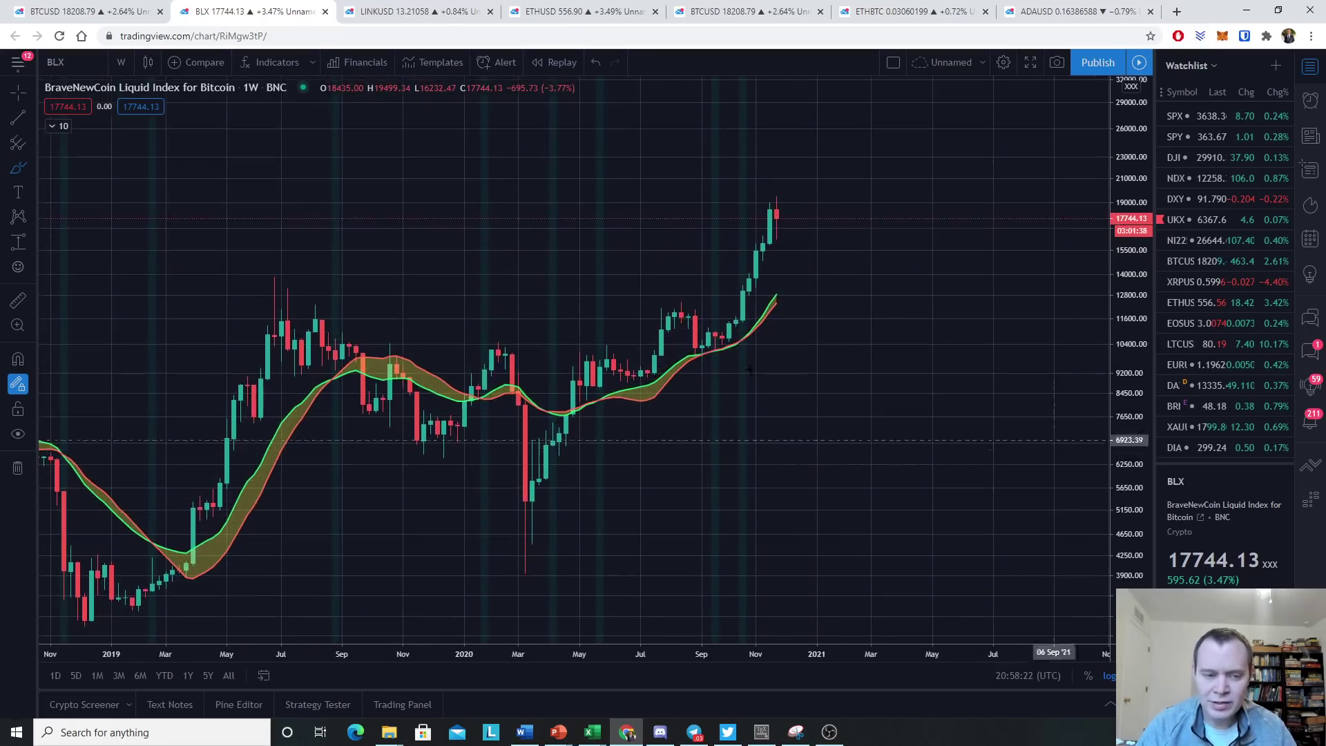
{"action": "left_click_drag", "start_coordinate": [545, 269], "coordinate": [444, 397]}
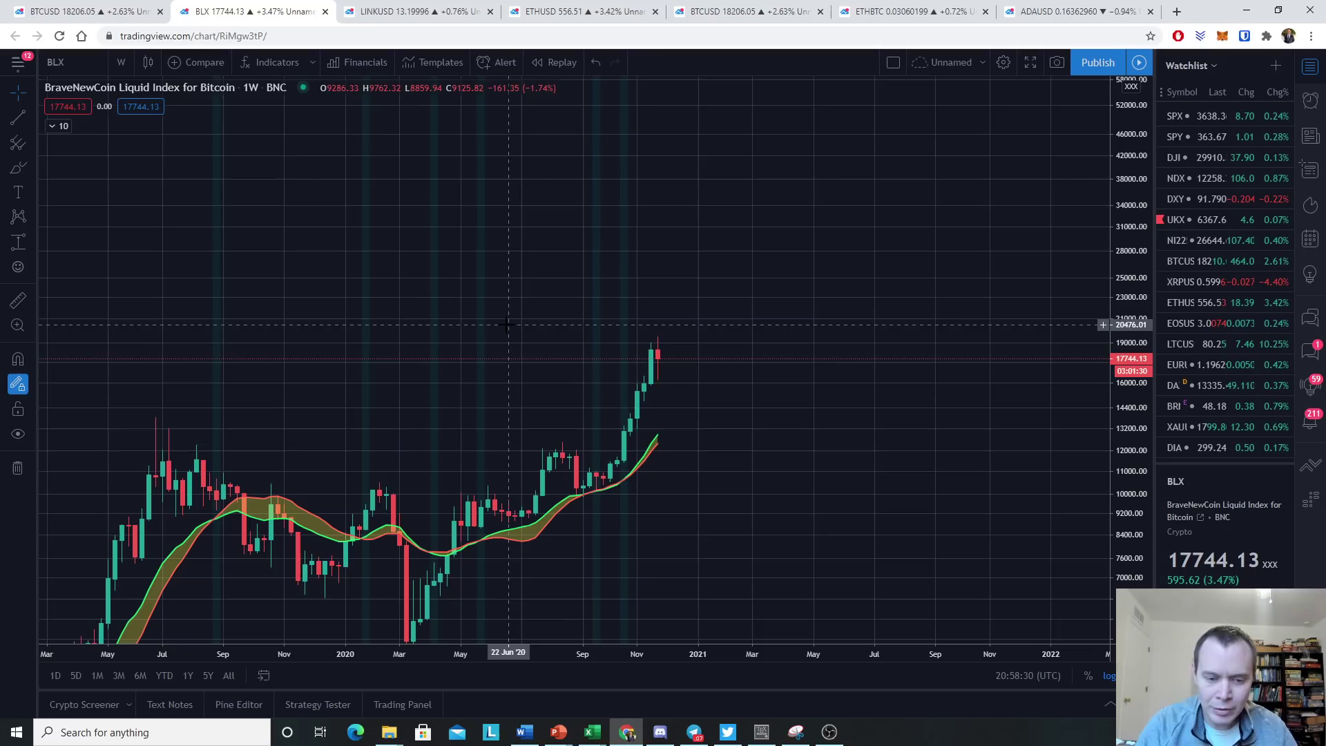
{"action": "left_click", "coordinate": [31, 245]}
{"action": "left_click", "coordinate": [53, 326]}
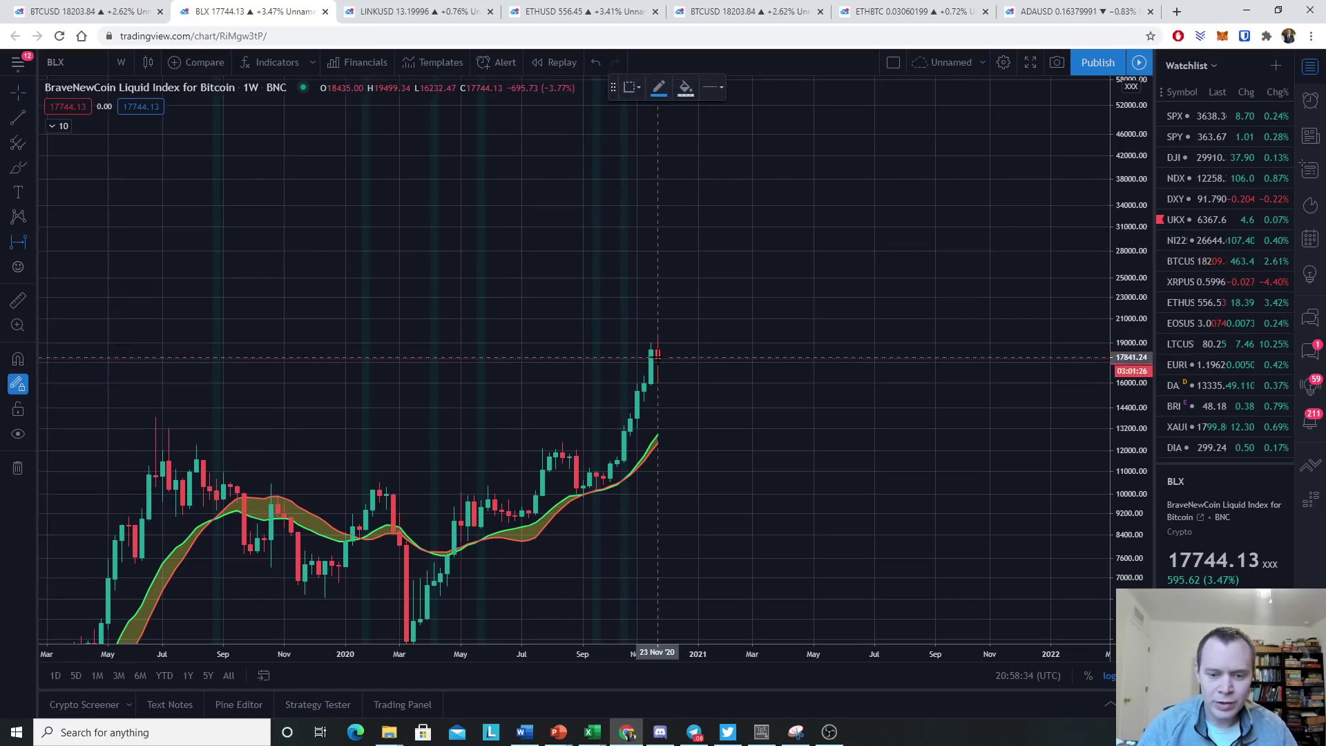
{"action": "left_click", "coordinate": [657, 354]}
{"action": "left_click", "coordinate": [542, 502]}
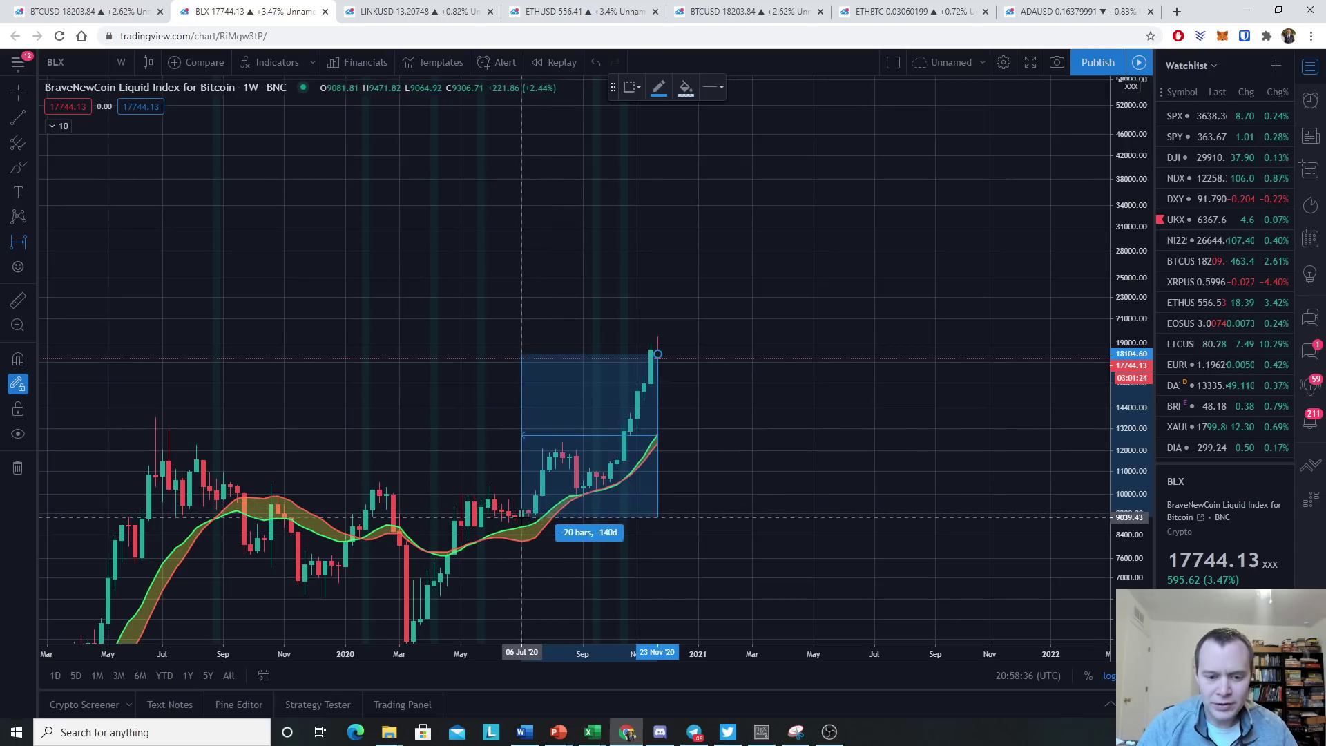
{"action": "left_click", "coordinate": [521, 516]}
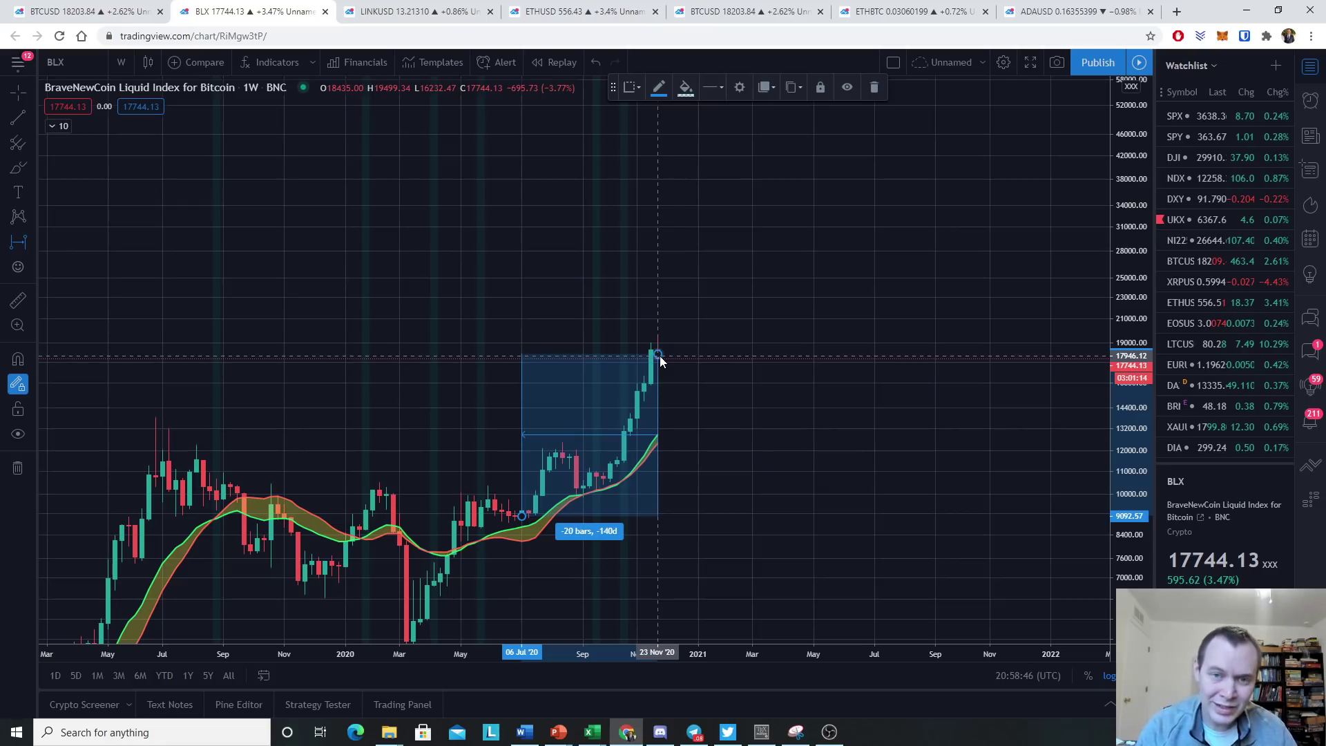
{"action": "left_click", "coordinate": [54, 126]}
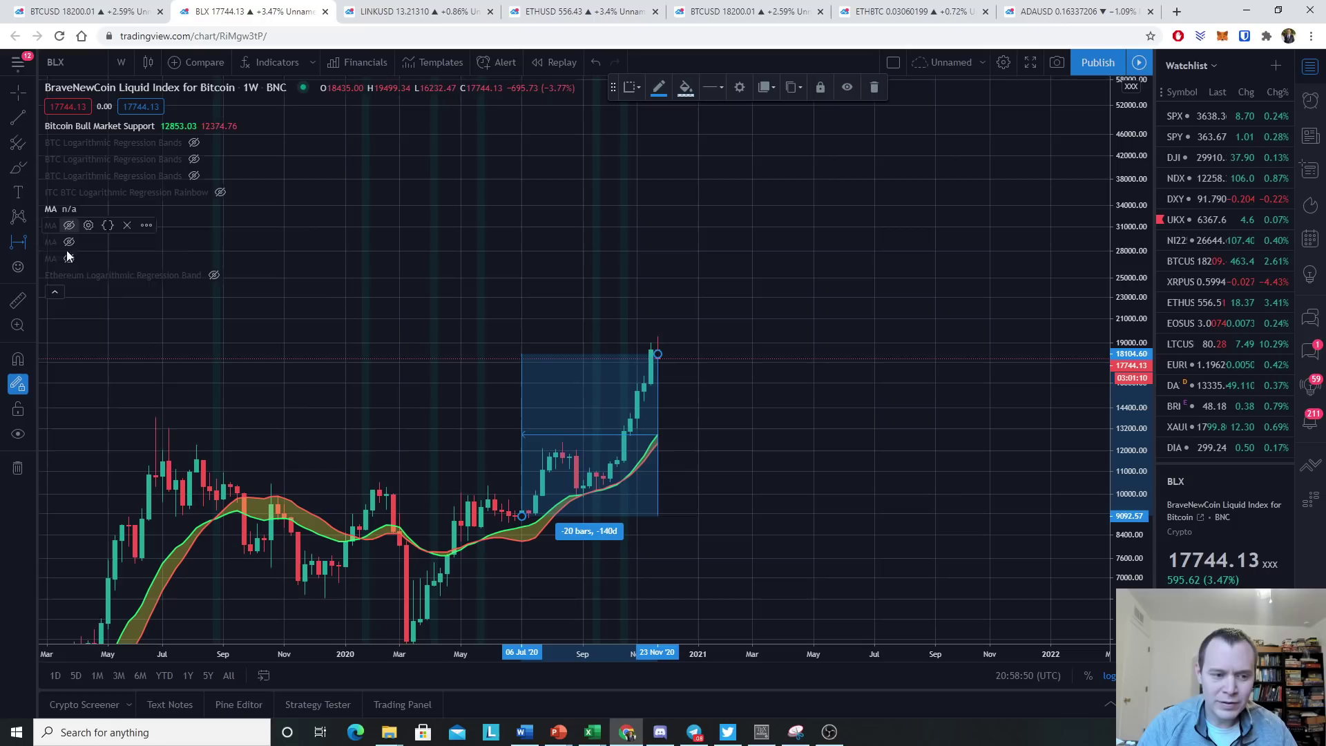
{"action": "left_click", "coordinate": [55, 291]}
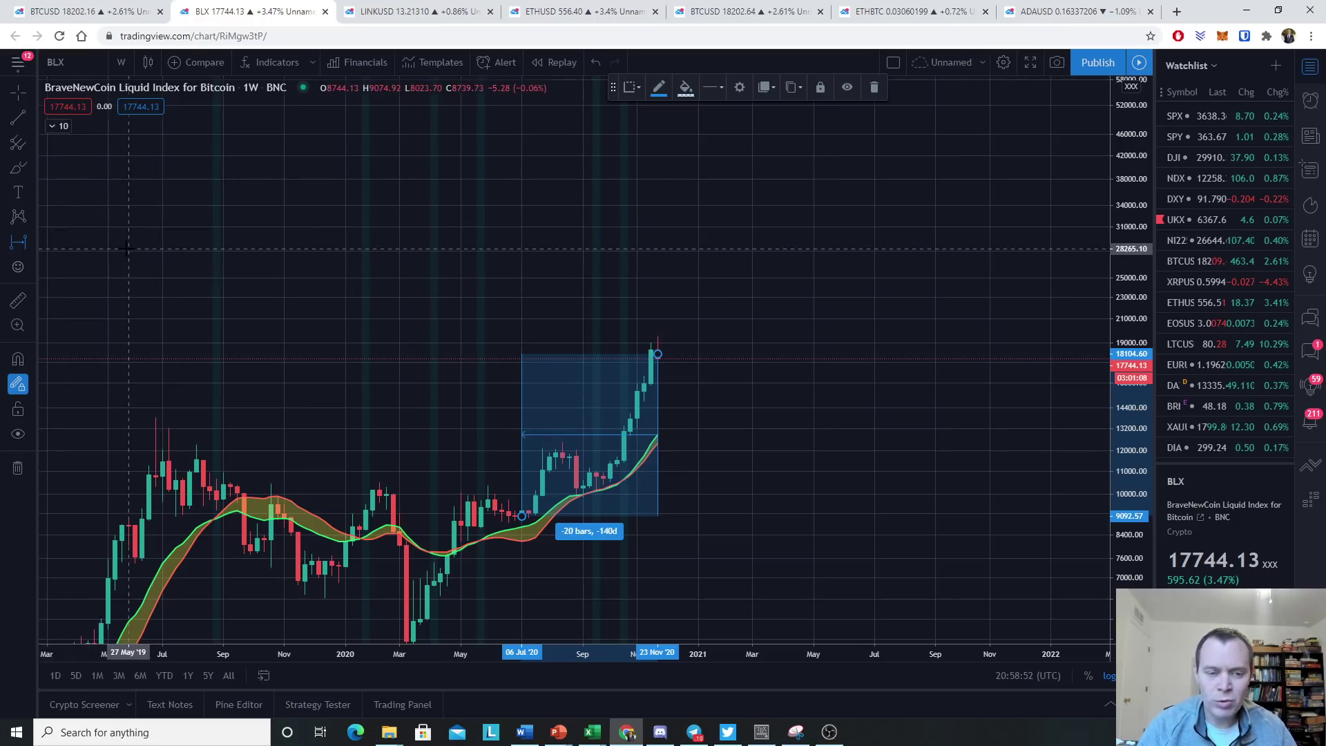
{"action": "left_click", "coordinate": [659, 360]}
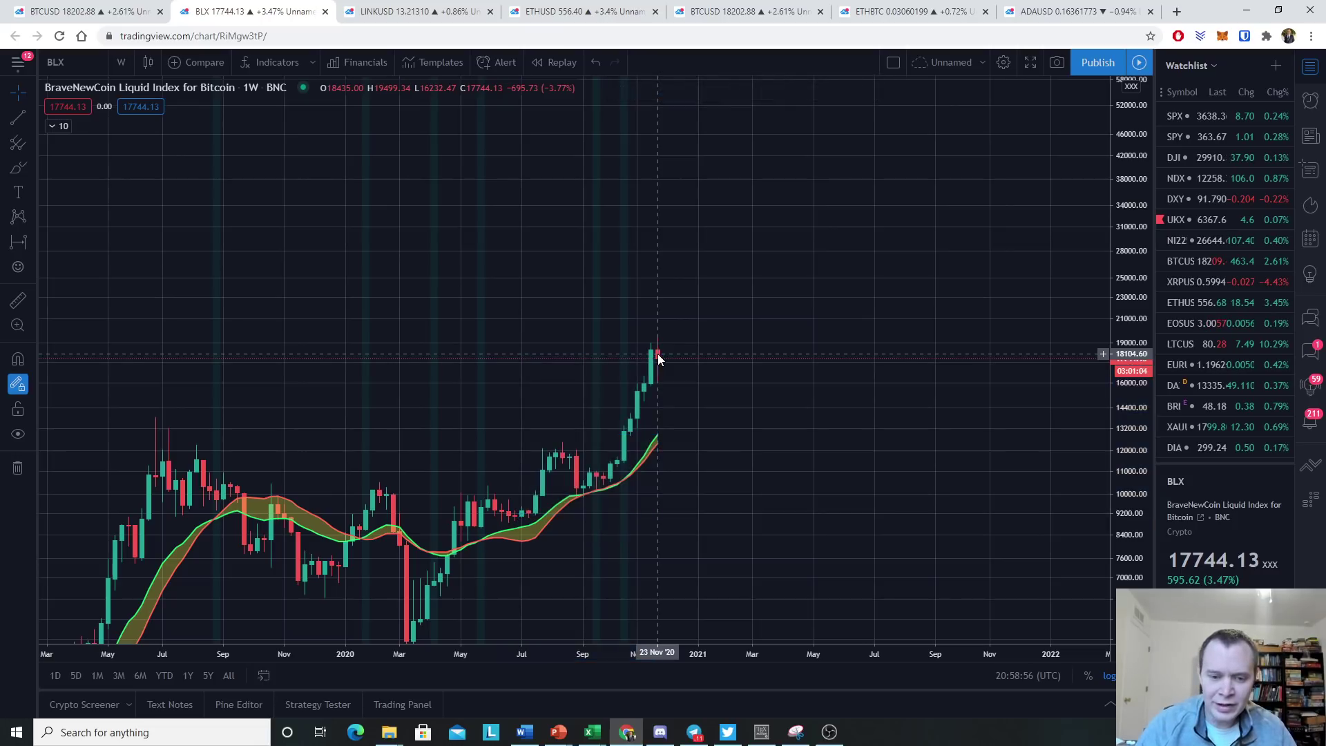